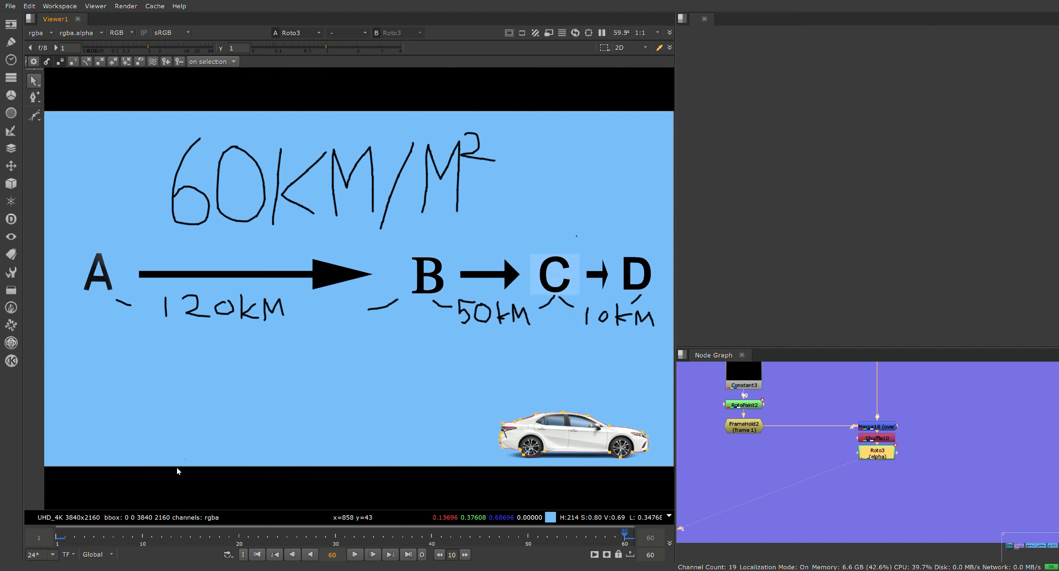
Compare the roto shape with the car at the first and last frames, and play the animation with the overlay hidden
click(627, 538)
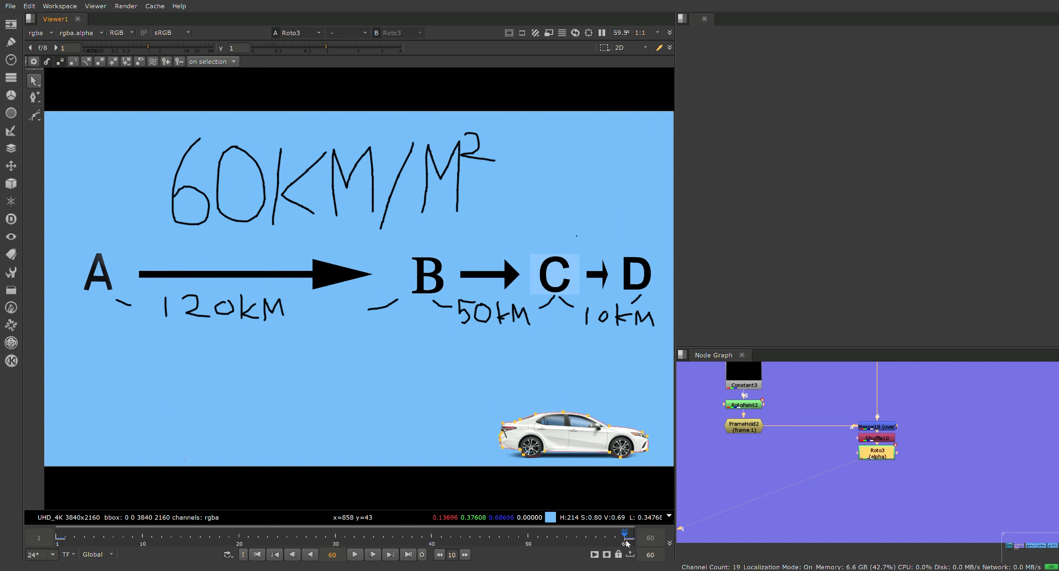
drag(58, 540, 64, 540)
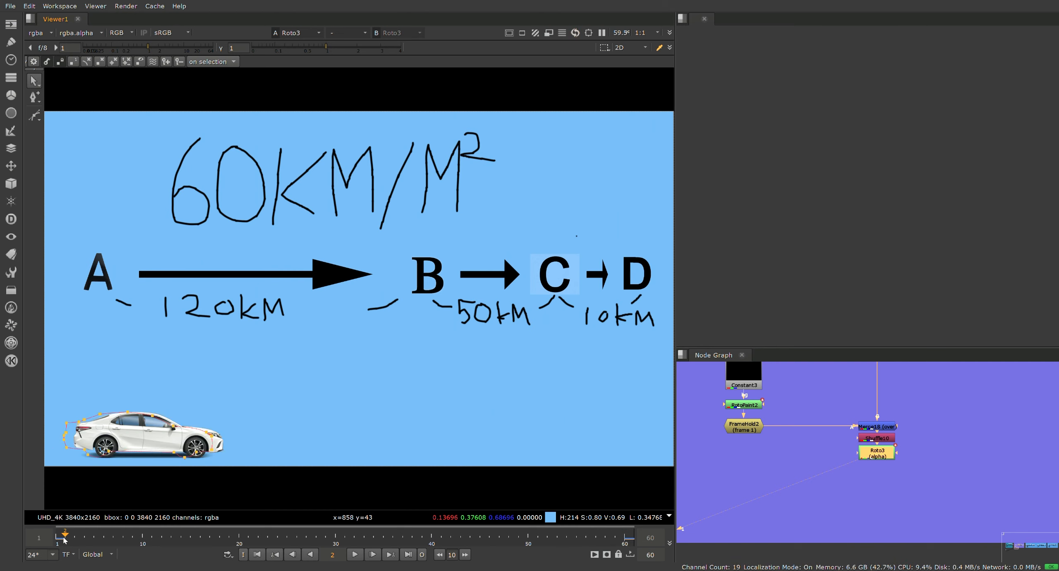
mouse_move(87, 540)
mouse_down()
mouse_move(105, 539)
mouse_move(58, 540)
mouse_move(77, 540)
mouse_up()
scroll(873, 449, up, 1)
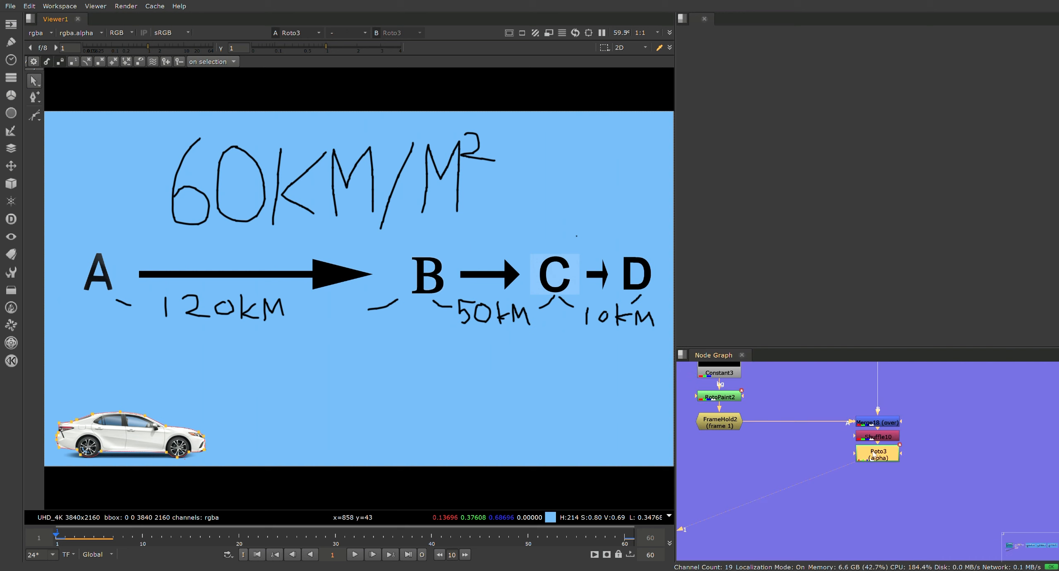
key(o)
click(356, 558)
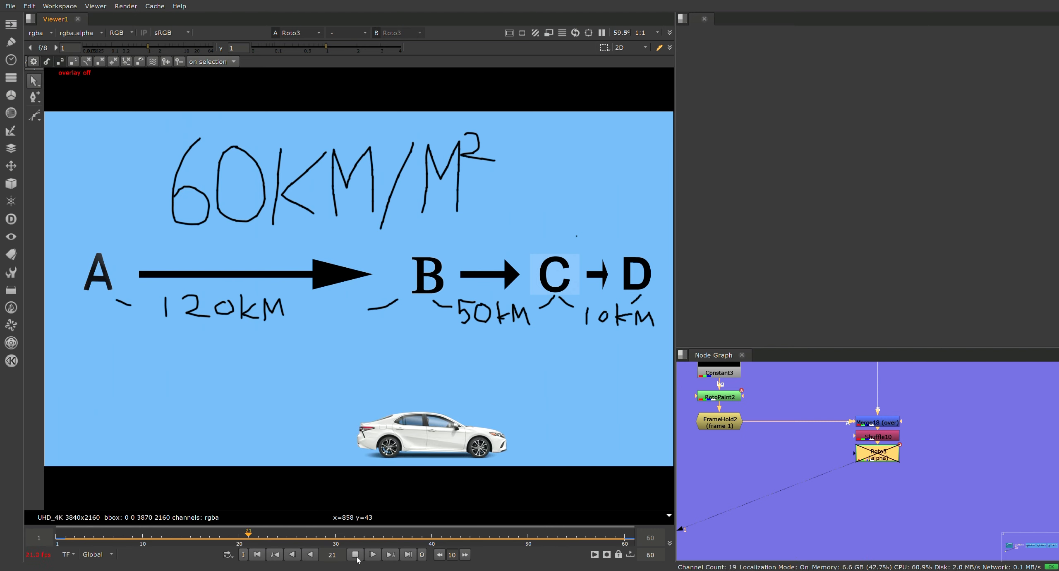
click(355, 555)
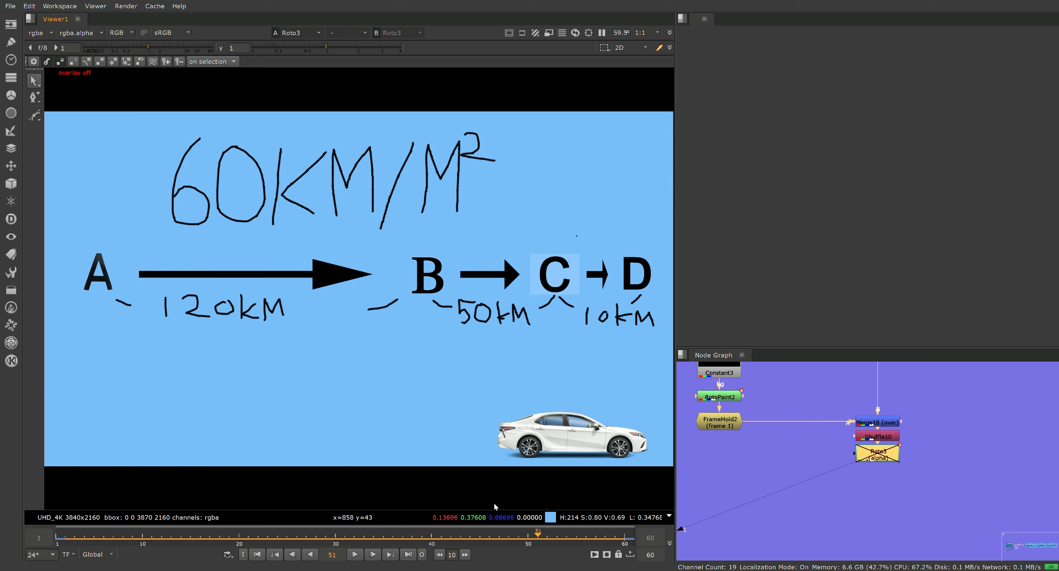
Re-enable the Roto3 node, add a Premult node below it, and play back the result
key(d)
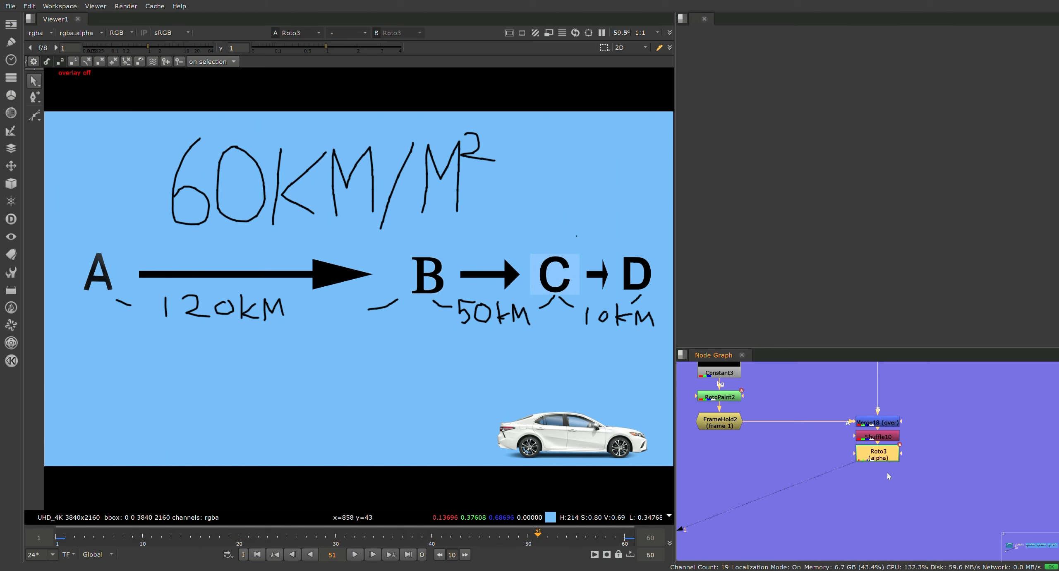
key(shift+p)
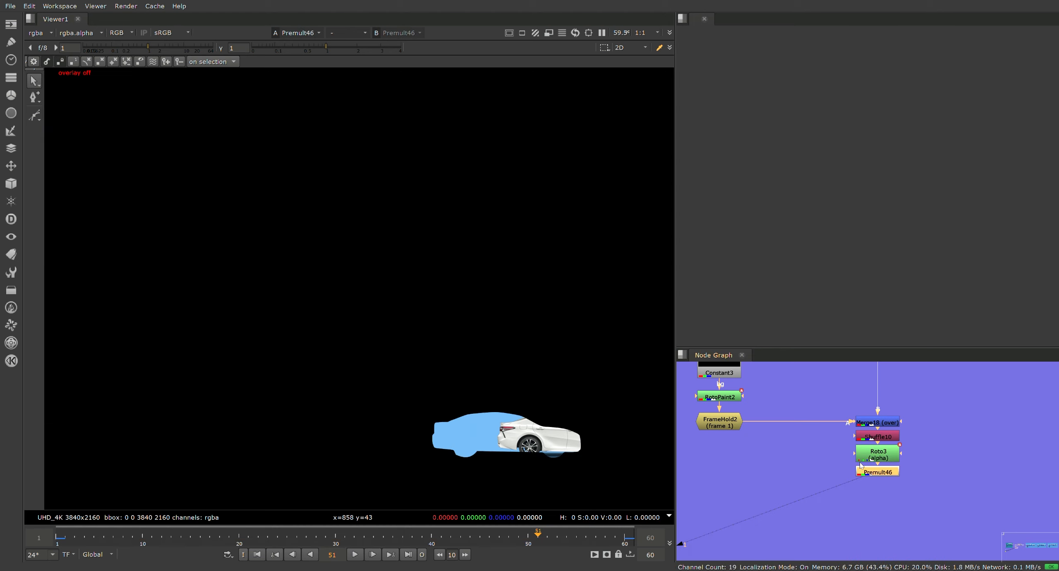
click(351, 554)
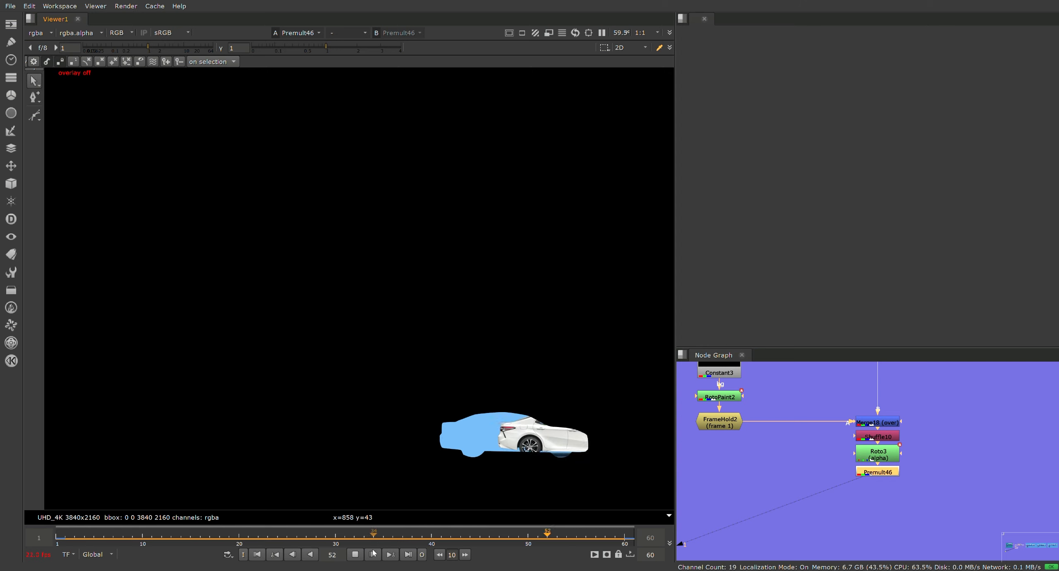
key(k)
Scrub between frames 1, 30 and 60 to examine how the interpolated roto matte follows the car
drag(183, 537, 694, 532)
drag(628, 537, 336, 543)
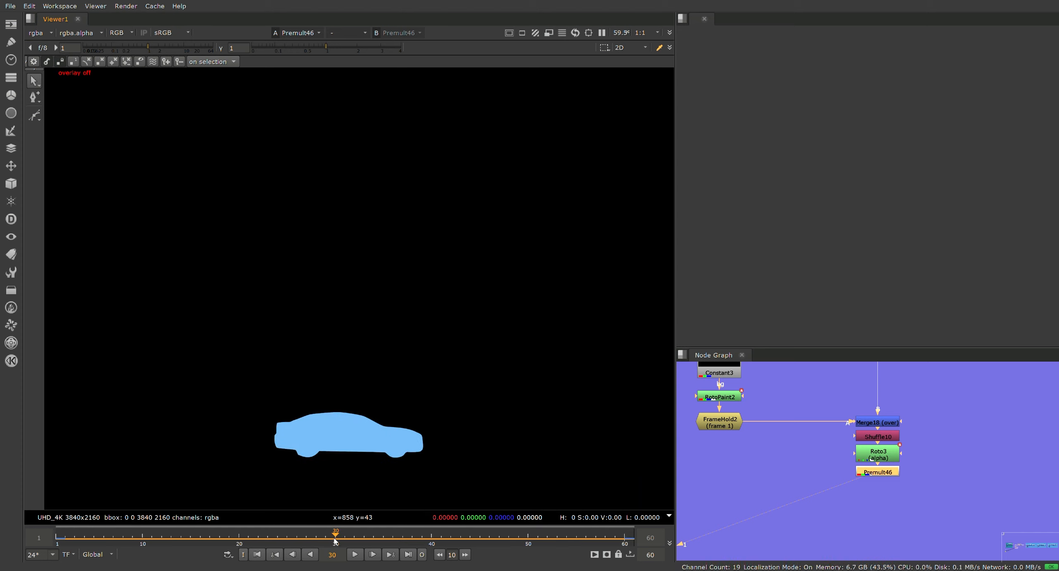
click(56, 537)
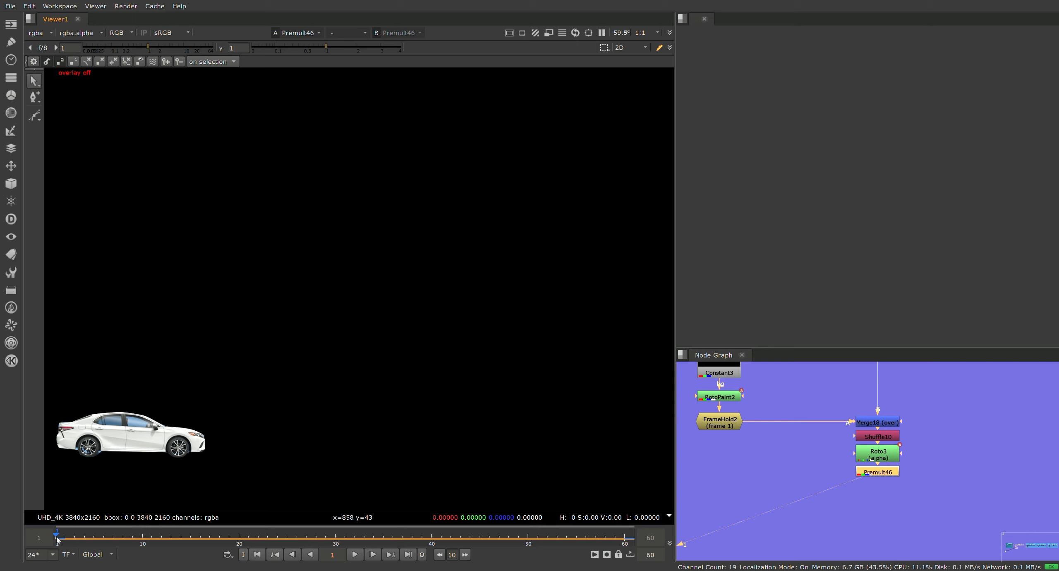
drag(62, 537, 336, 535)
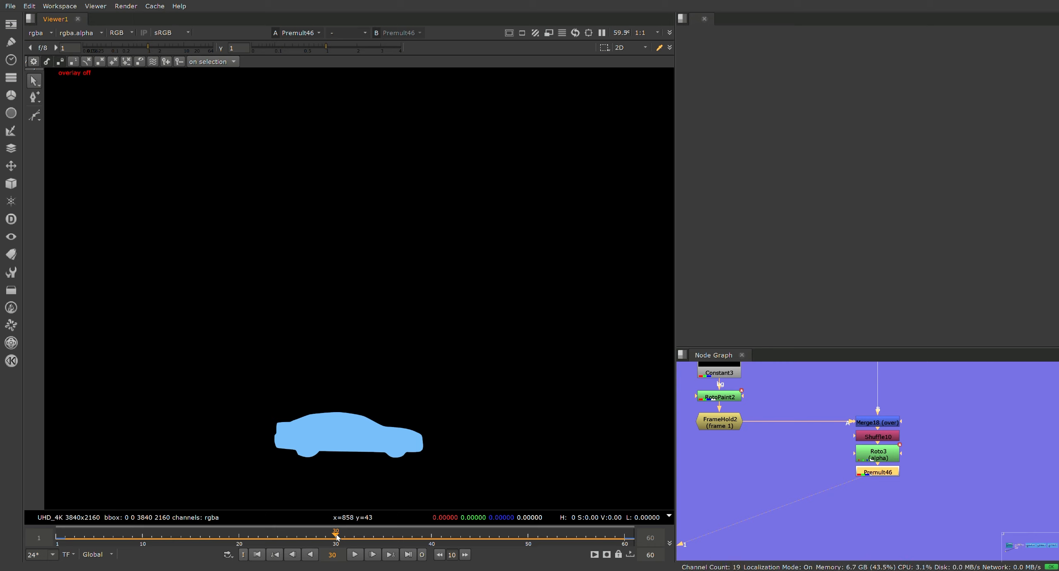
mouse_move(336, 536)
mouse_down()
mouse_move(622, 536)
mouse_move(335, 536)
mouse_up()
click(627, 541)
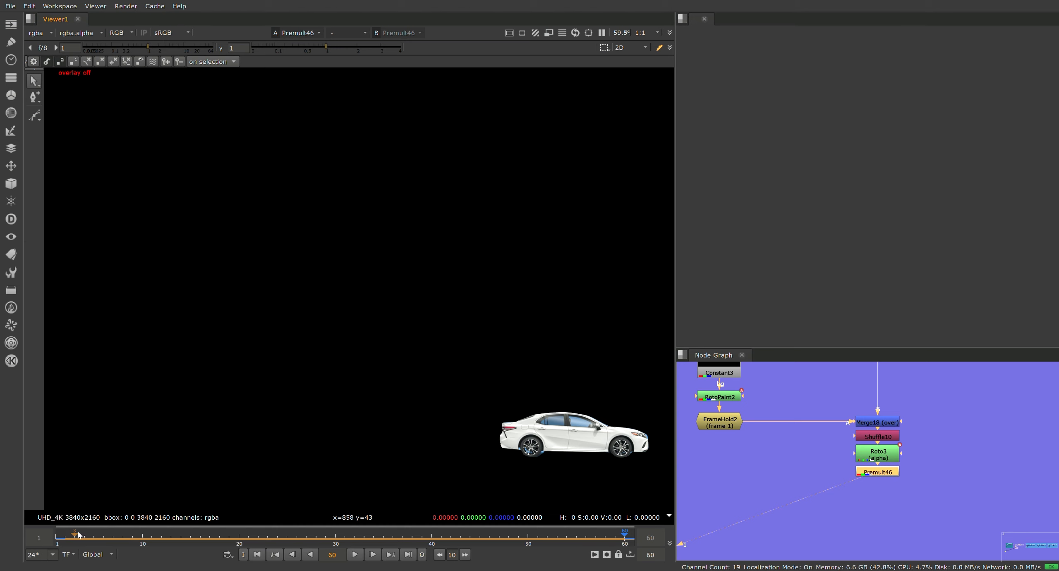
drag(79, 534, 48, 537)
scroll(866, 461, up, 1)
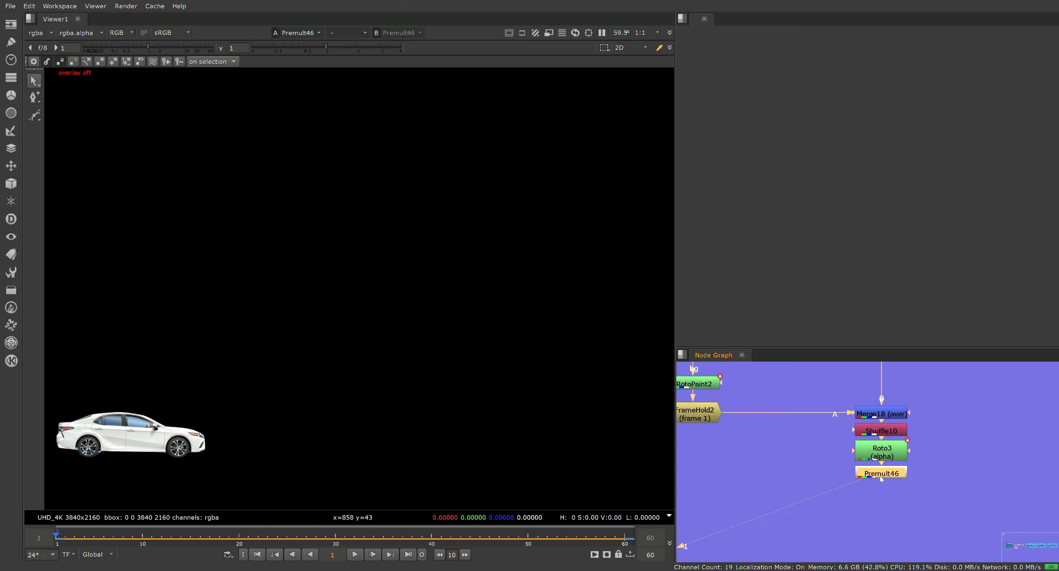
Disable the Premult node, view the Roto3 node, and turn the shape overlay back on
key(d)
scroll(866, 460, up, 1)
click(884, 452)
key(1)
click(883, 447)
key(o)
middle_drag(263, 436, 291, 382)
scroll(268, 392, up, 2)
scroll(268, 392, down, 3)
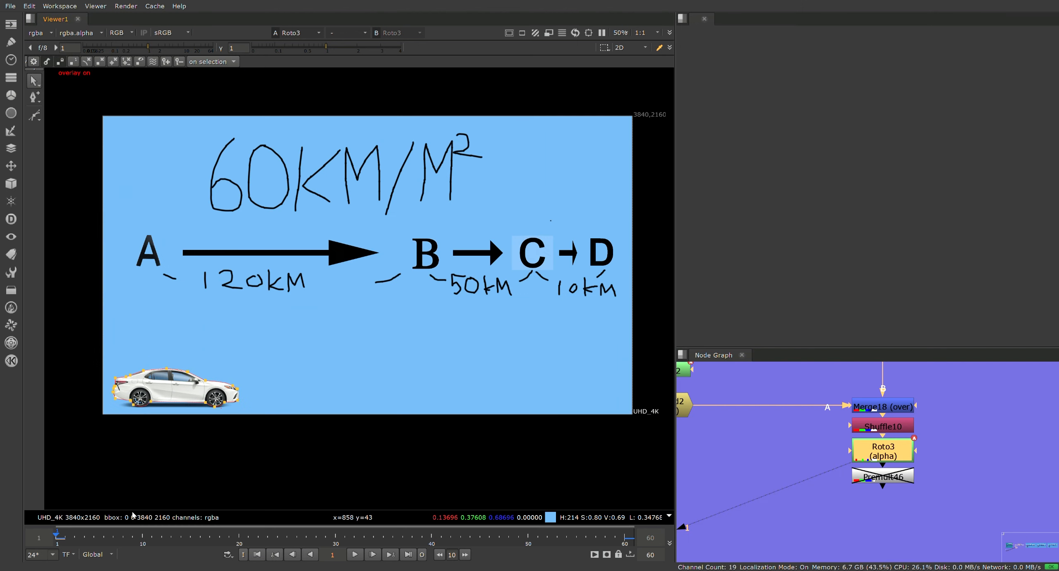
At frame 28, select all points of the roto shape and move the shape to align with the car
drag(66, 536, 315, 537)
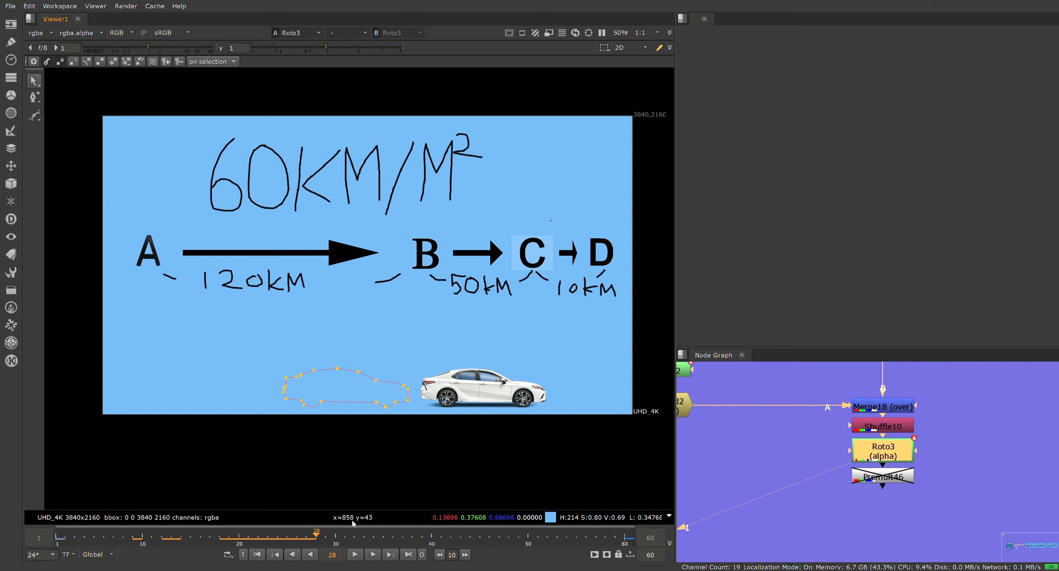
mouse_move(318, 539)
mouse_down()
mouse_move(336, 538)
mouse_move(321, 539)
mouse_up()
drag(248, 347, 461, 453)
drag(343, 383, 473, 389)
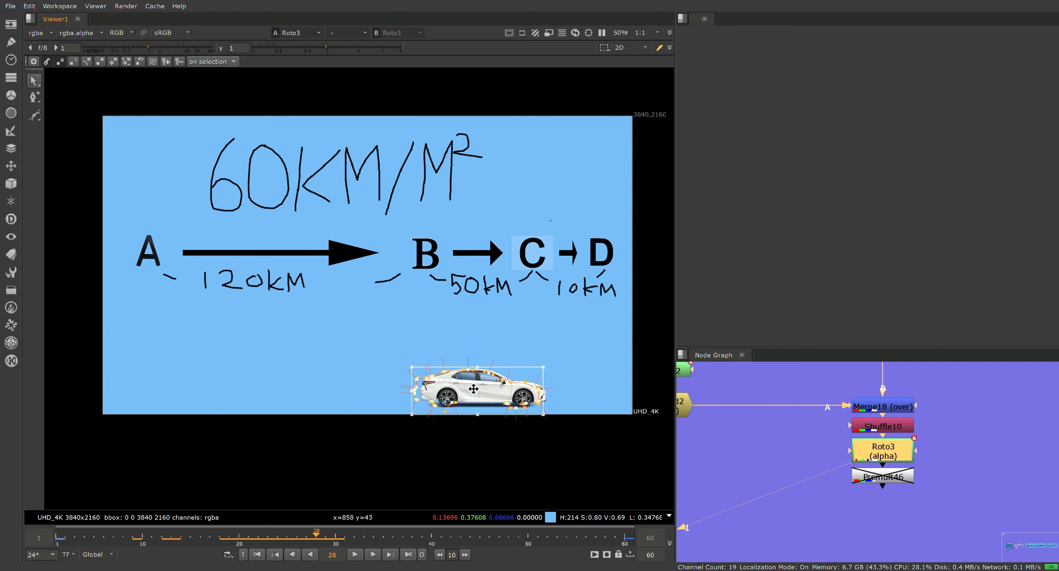
scroll(476, 390, up, 5)
drag(498, 392, 495, 394)
scroll(456, 384, down, 5)
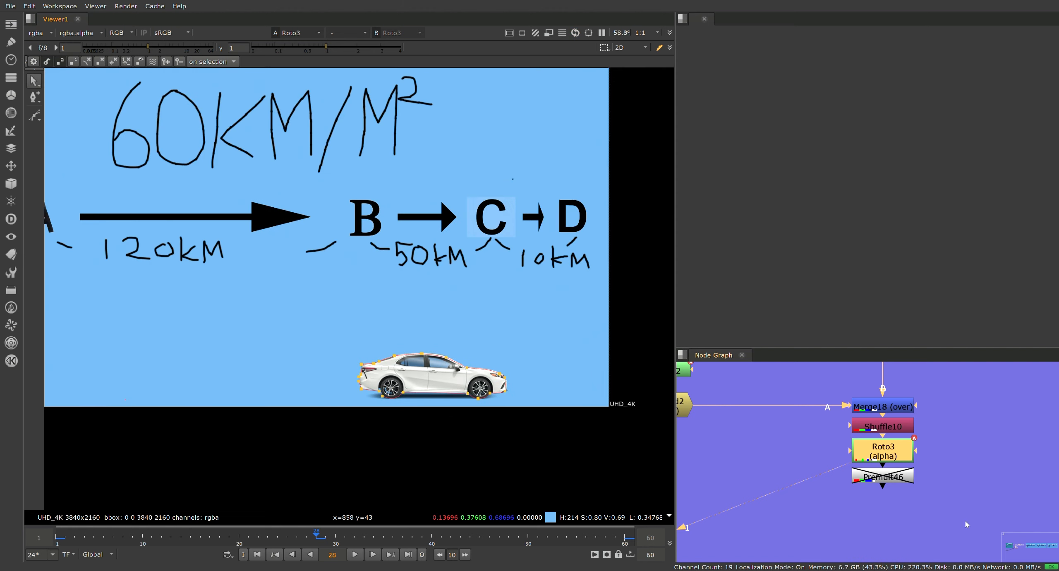
Re-enable the Premult node, view its output, and hide the shape overlay
click(900, 480)
key(d)
key(1)
click(817, 480)
key(q)
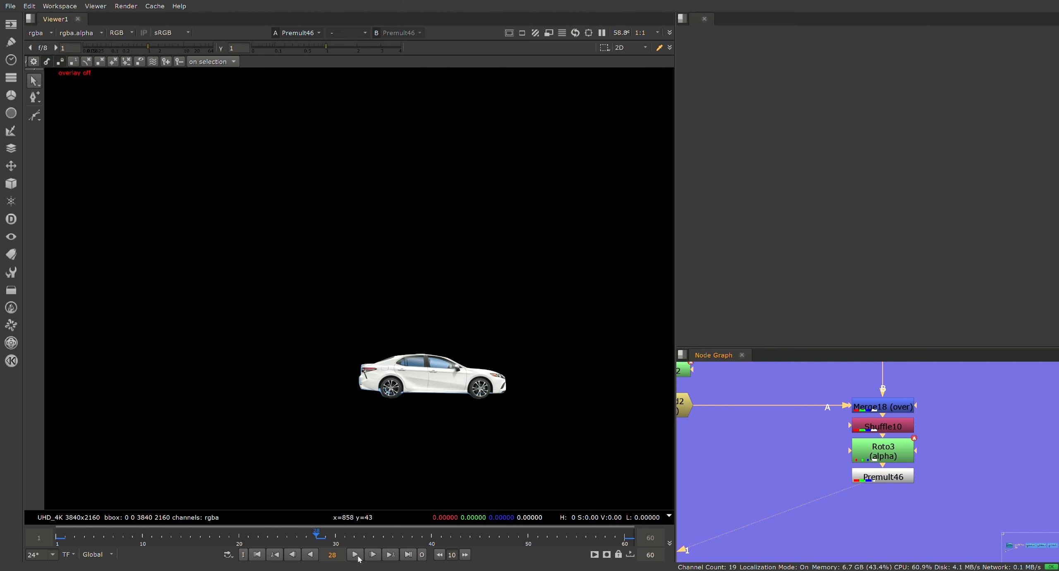
Scrub between frames 1 and 28 and play the animation to check the premultiplied car cutout
click(57, 538)
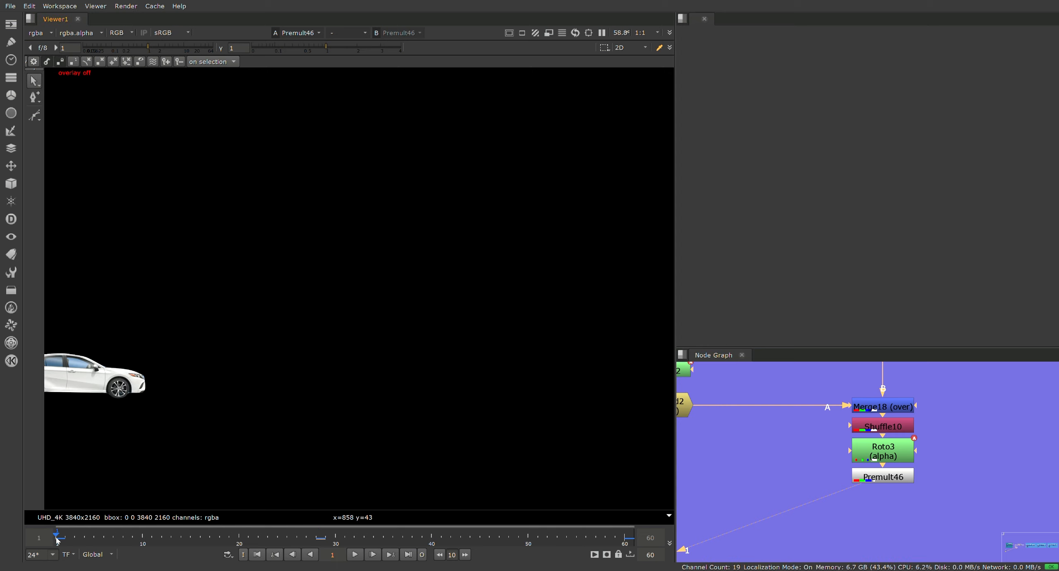
click(317, 537)
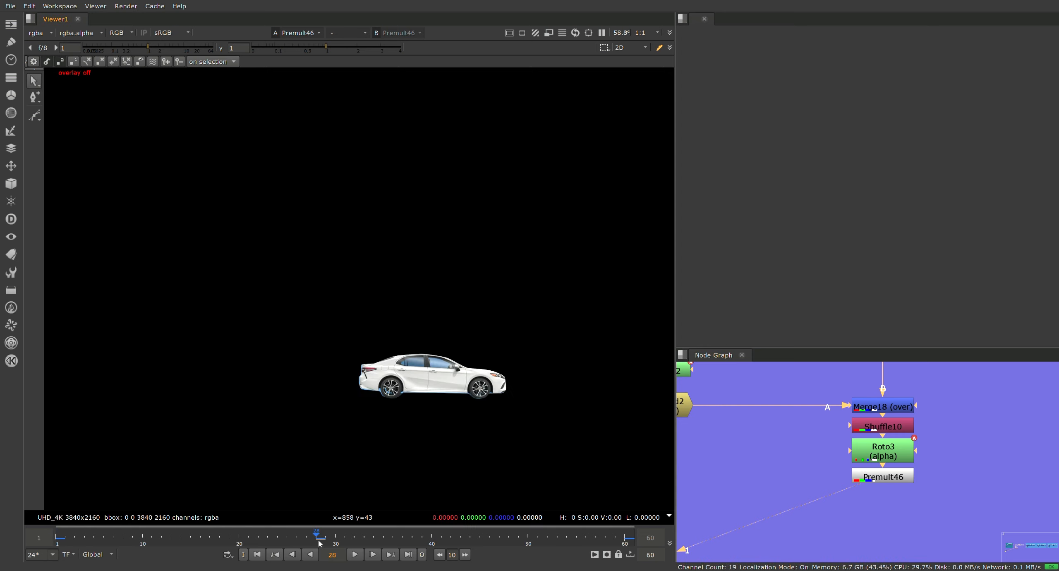
scroll(379, 466, down, 2)
middle_drag(324, 457, 373, 394)
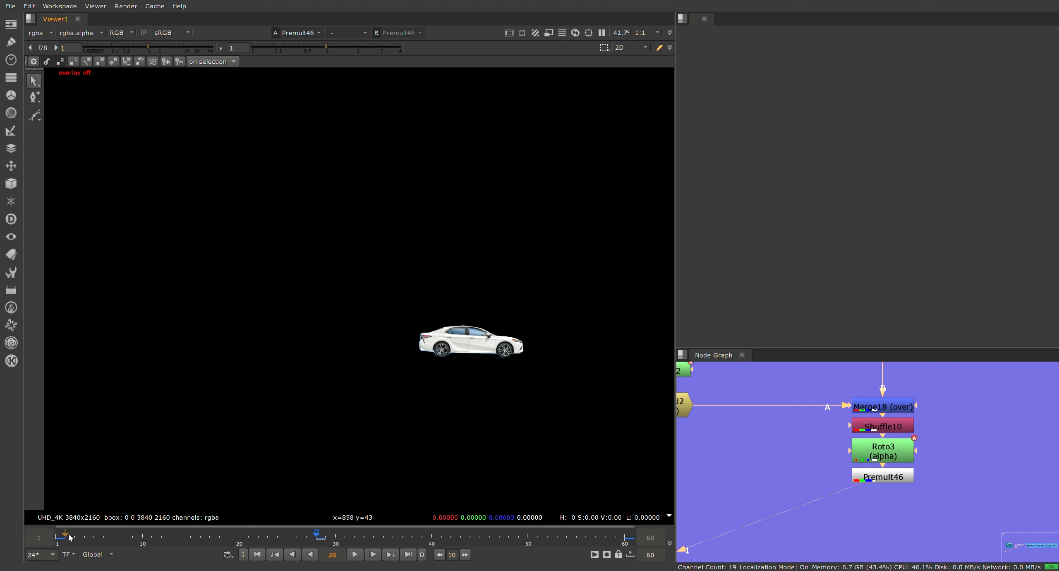
drag(65, 538, 319, 536)
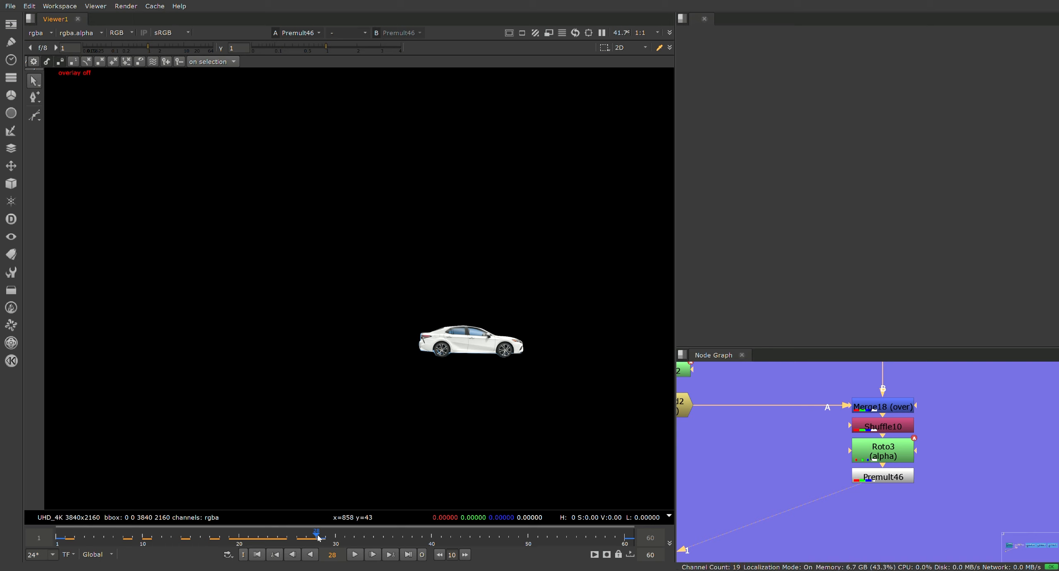
click(354, 555)
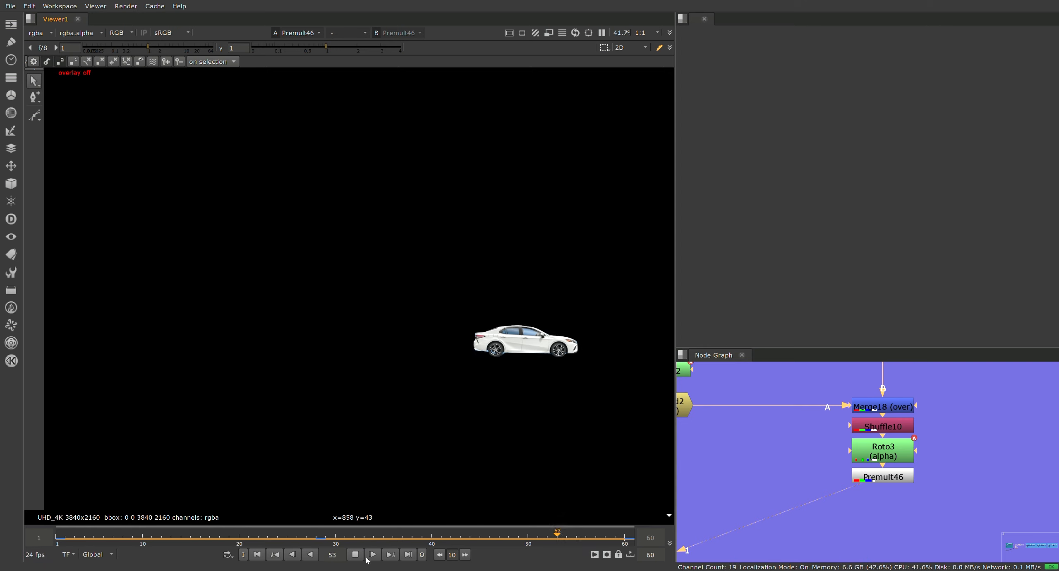
At frame 14, show the overlay and move the roto shape to align with the car
click(302, 540)
drag(302, 539, 183, 538)
scroll(350, 372, up, 4)
key(o)
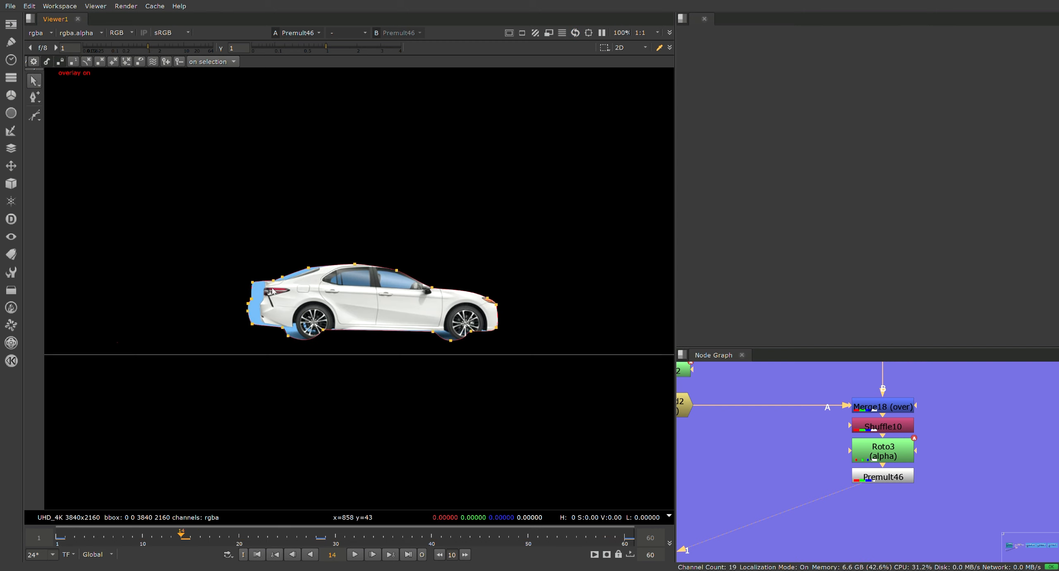
drag(309, 294, 323, 294)
click(136, 251)
key(f)
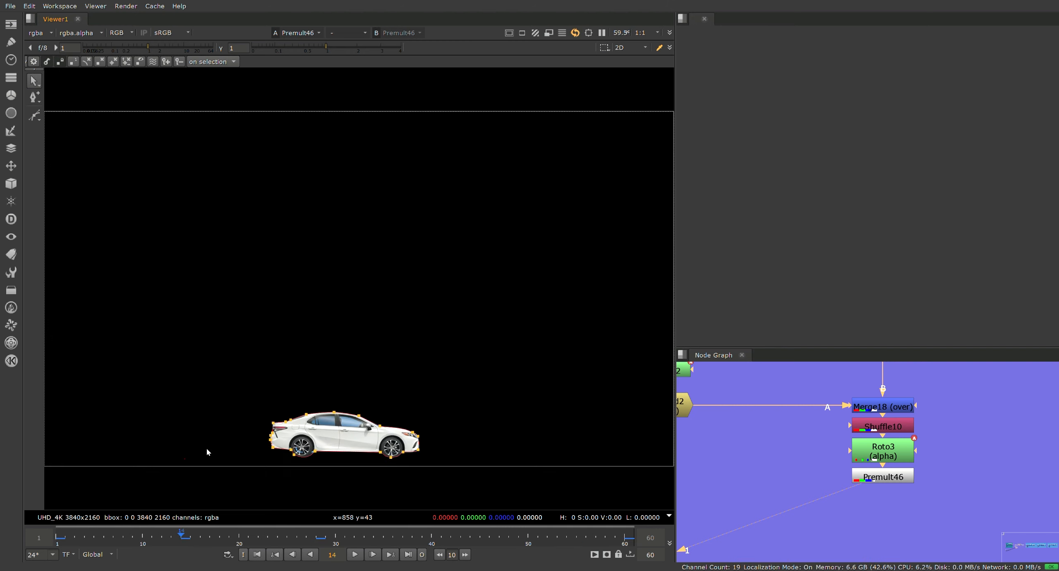
Check the matte between frames 1 and 14, and play the animation with the overlay hidden
click(60, 538)
click(183, 537)
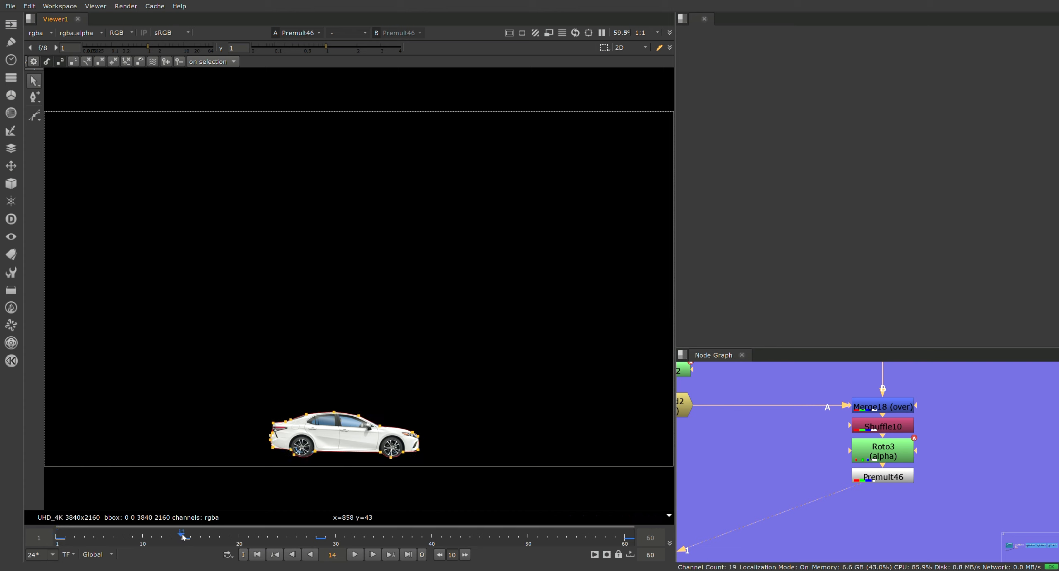
drag(182, 537, 112, 537)
key(o)
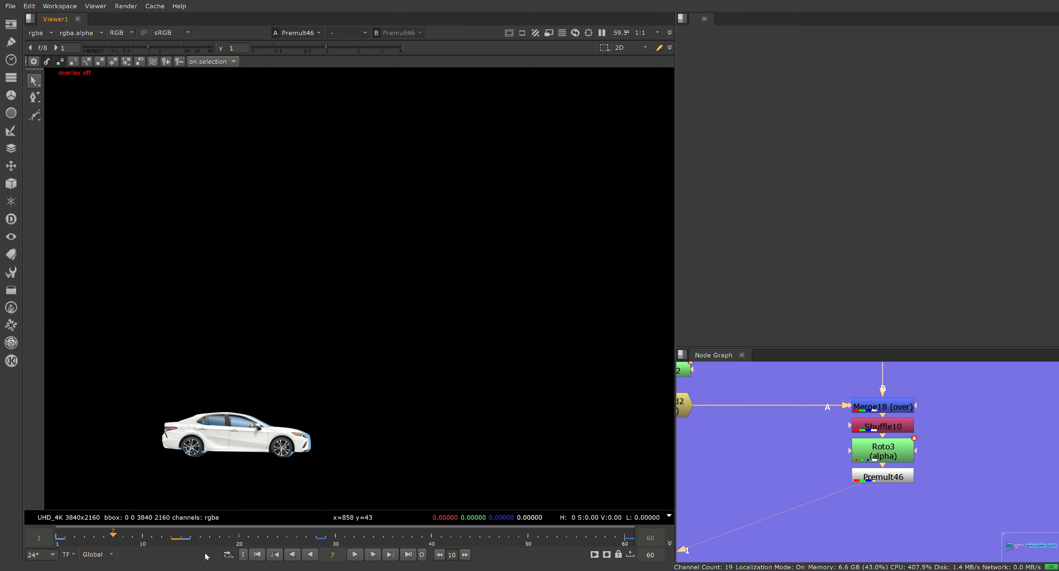
click(61, 544)
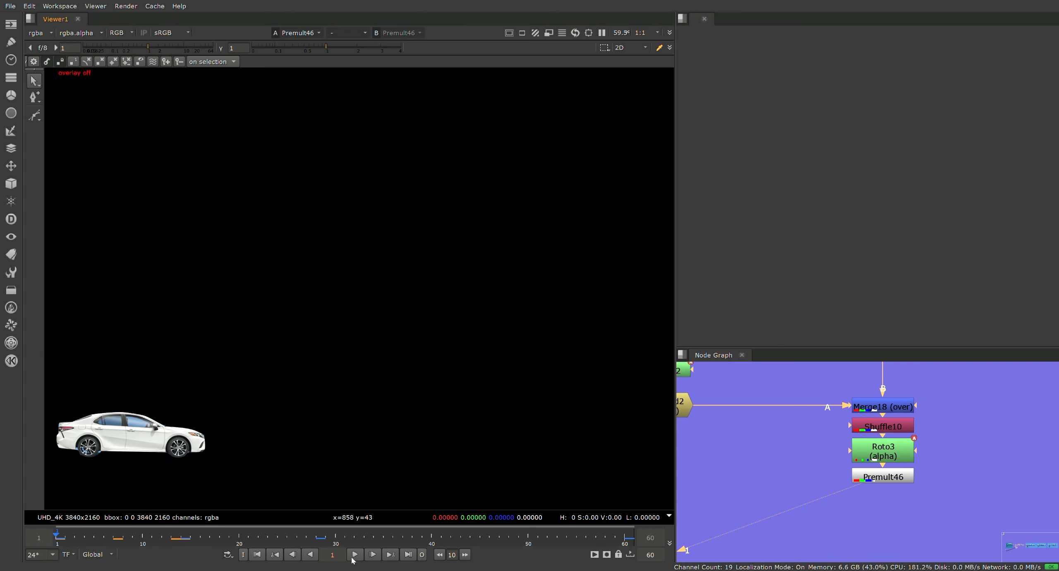
click(353, 557)
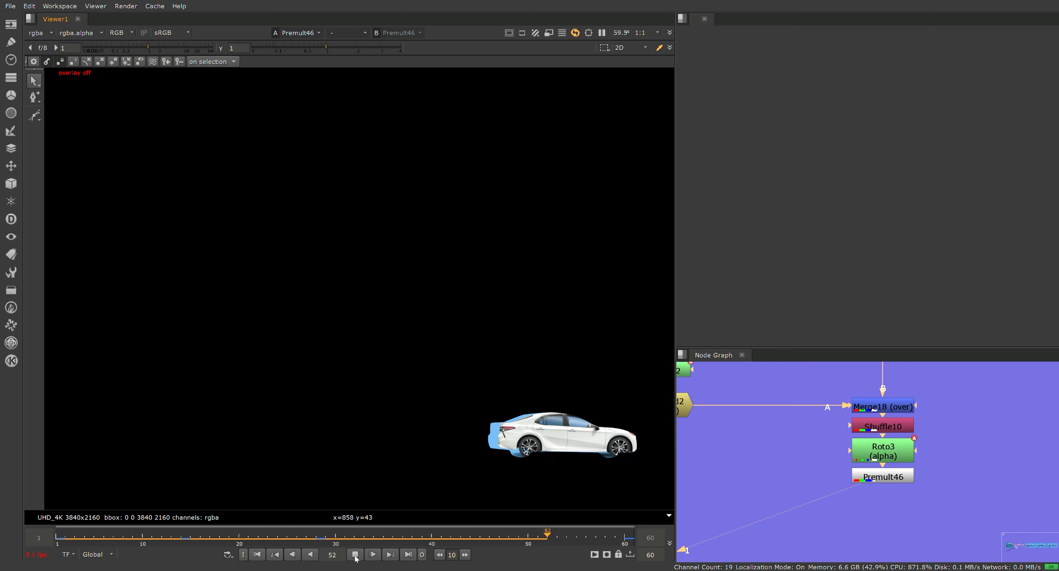
click(355, 556)
At frame 43, show the overlay, select all points of the roto shape and move it to align with the car
click(497, 538)
drag(497, 541, 459, 545)
key(o)
drag(412, 379, 658, 504)
scroll(572, 445, up, 2)
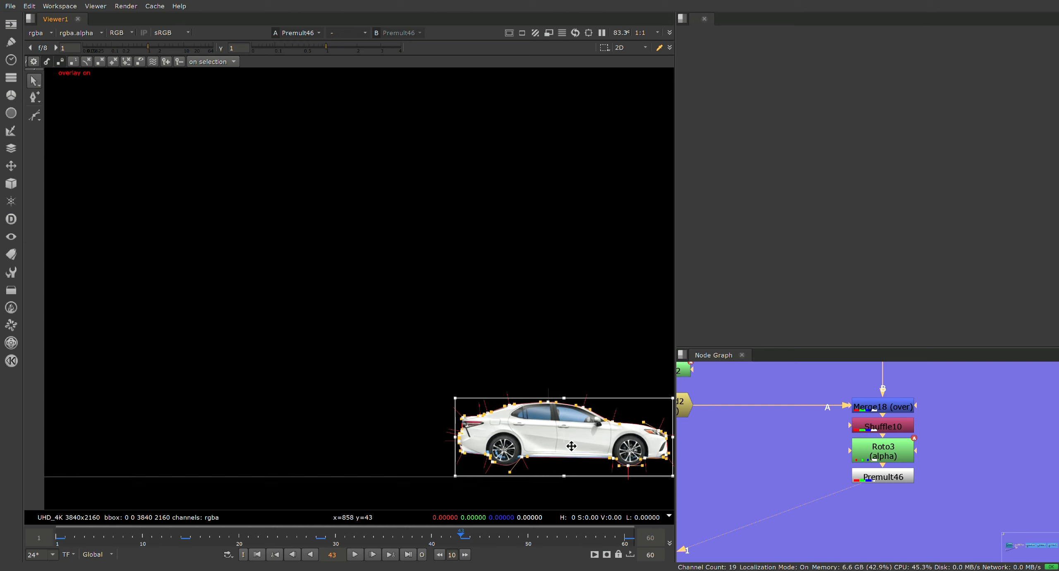
Hide the overlay, play the whole animation, and scrub back to frame 15 to inspect the matte
click(356, 554)
scroll(384, 480, down, 2)
key(o)
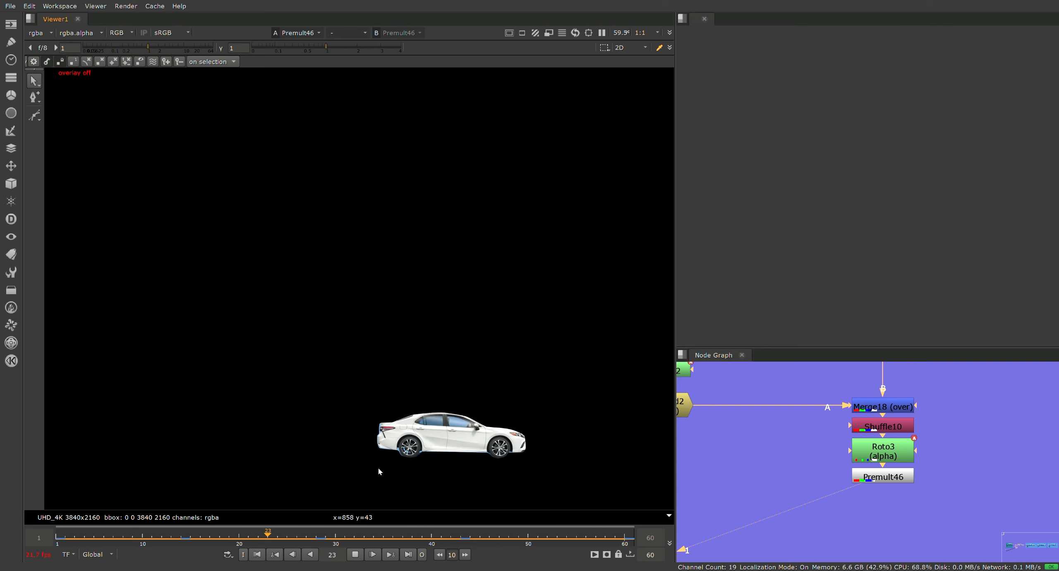
click(355, 555)
drag(475, 536, 191, 537)
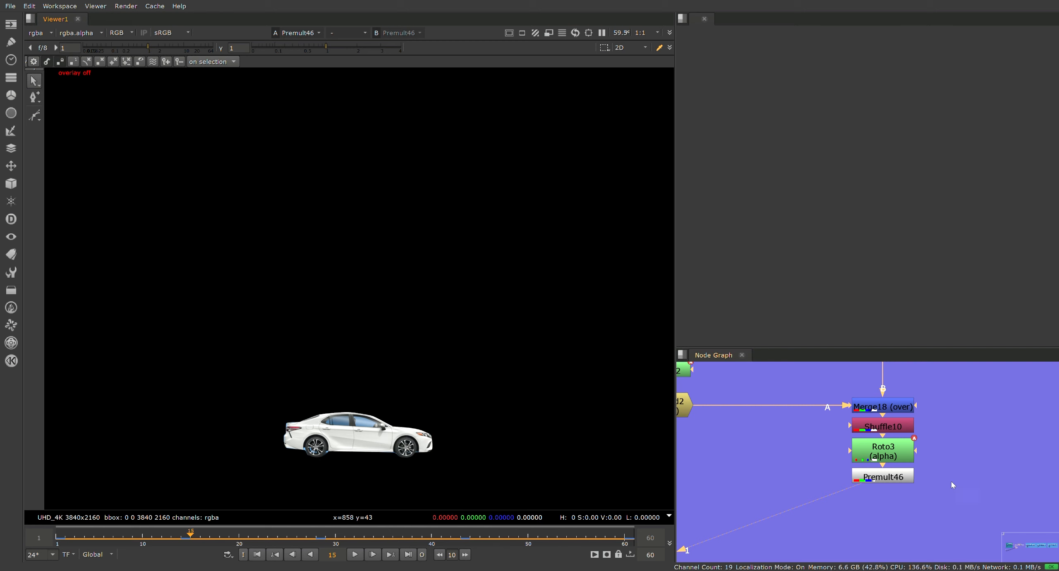
Select the Roto3 node and show the Velocity backdrop with its neighbours in the node graph
click(884, 451)
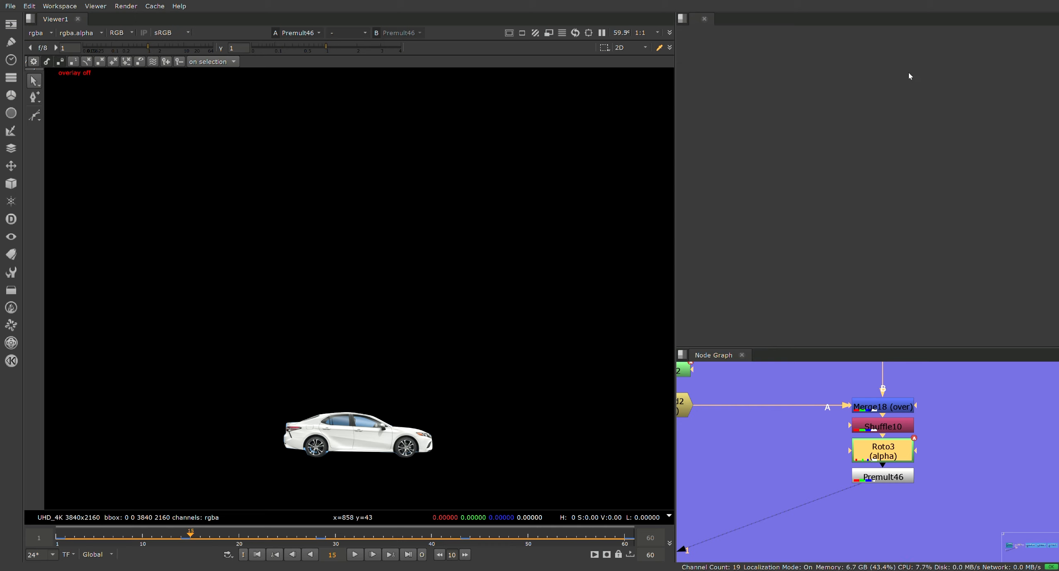
scroll(922, 468, down, 6)
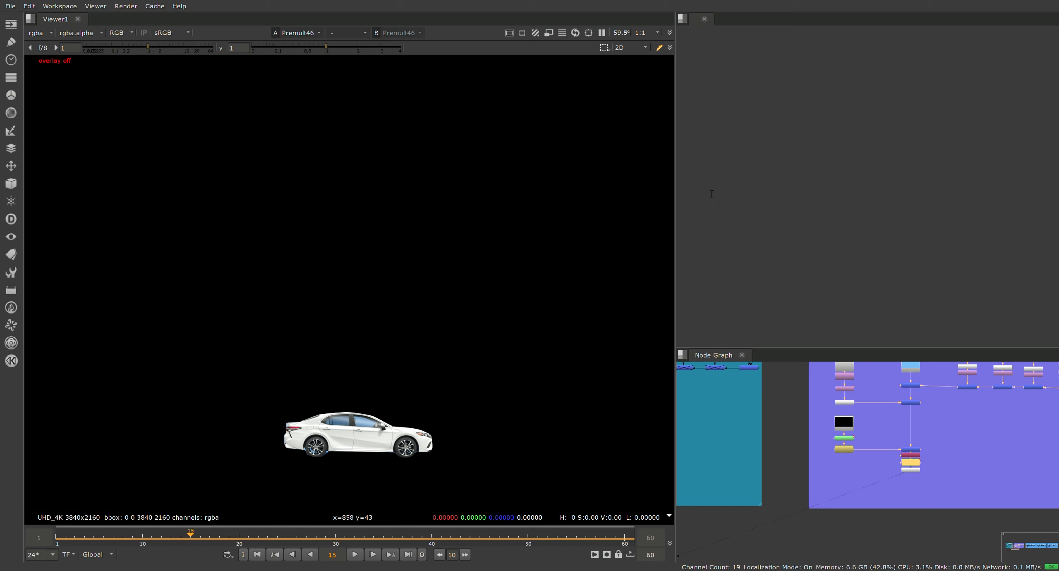
scroll(895, 481, down, 10)
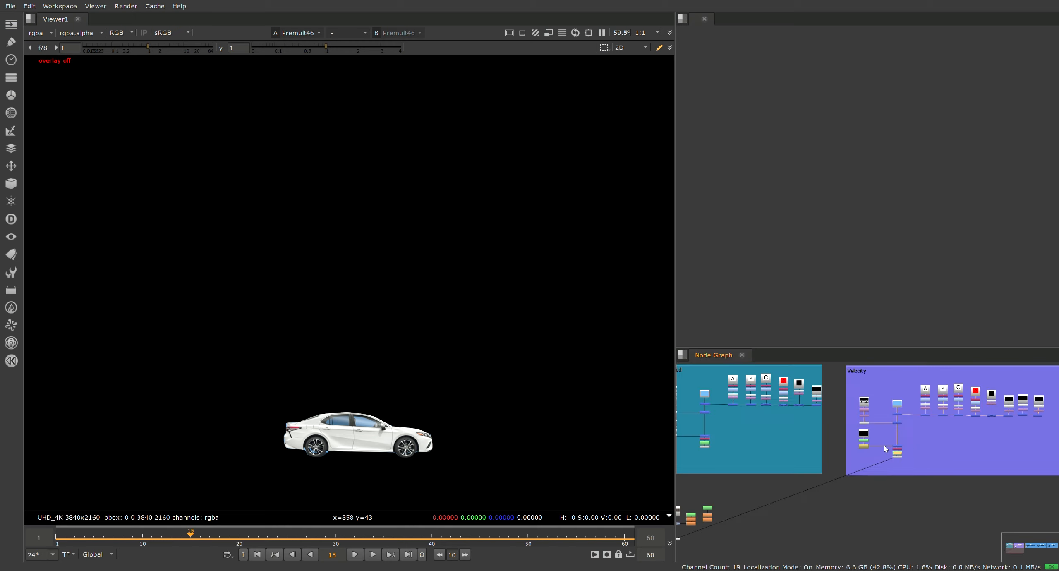
View Premult44 and then Roto1 from the teal backdrop in the viewer, and go to frame 1
middle_drag(852, 487, 834, 482)
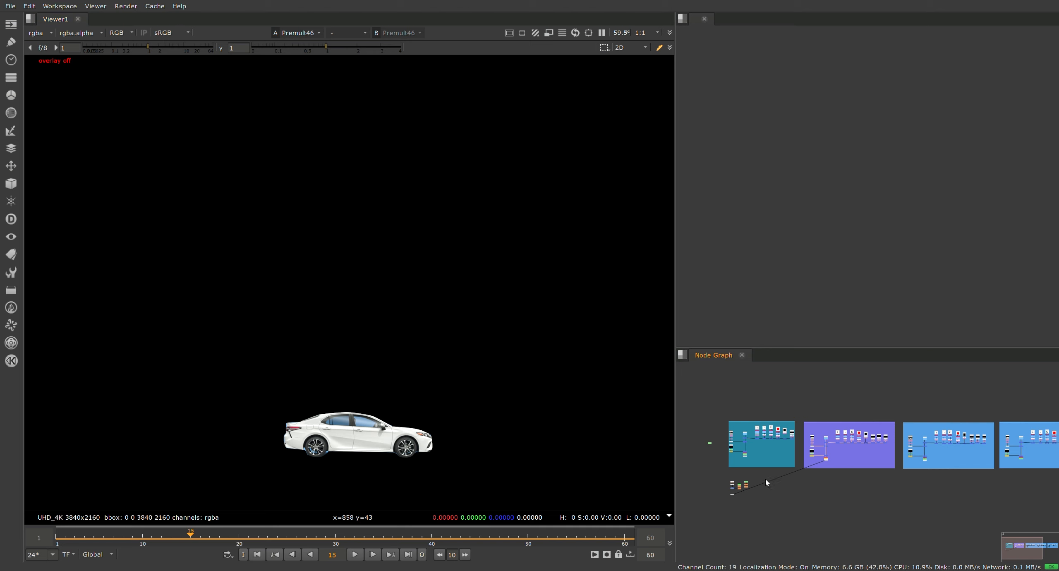
scroll(756, 466, up, 6)
click(734, 435)
key(1)
scroll(755, 428, up, 3)
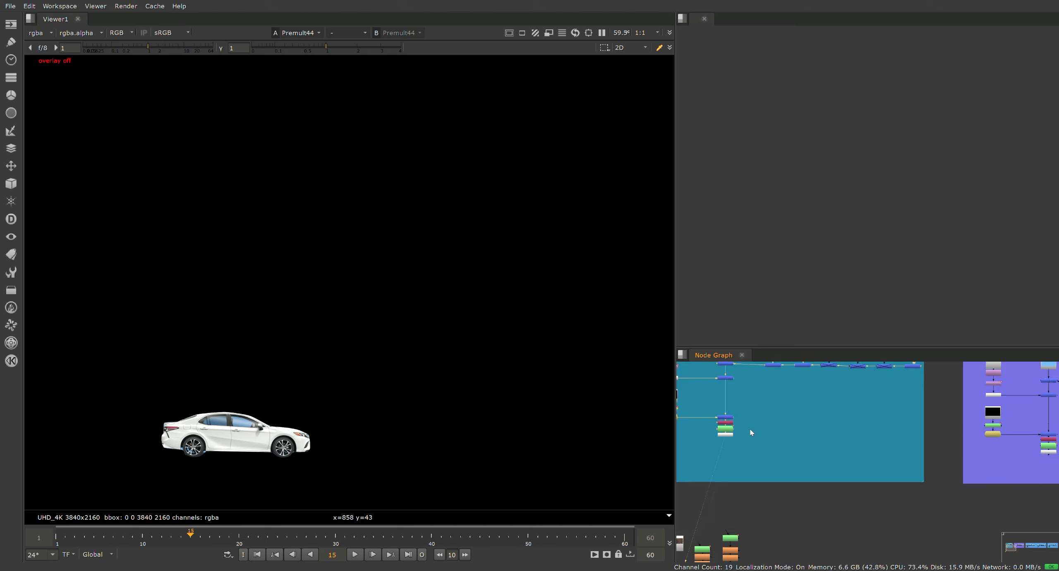
click(724, 427)
key(1)
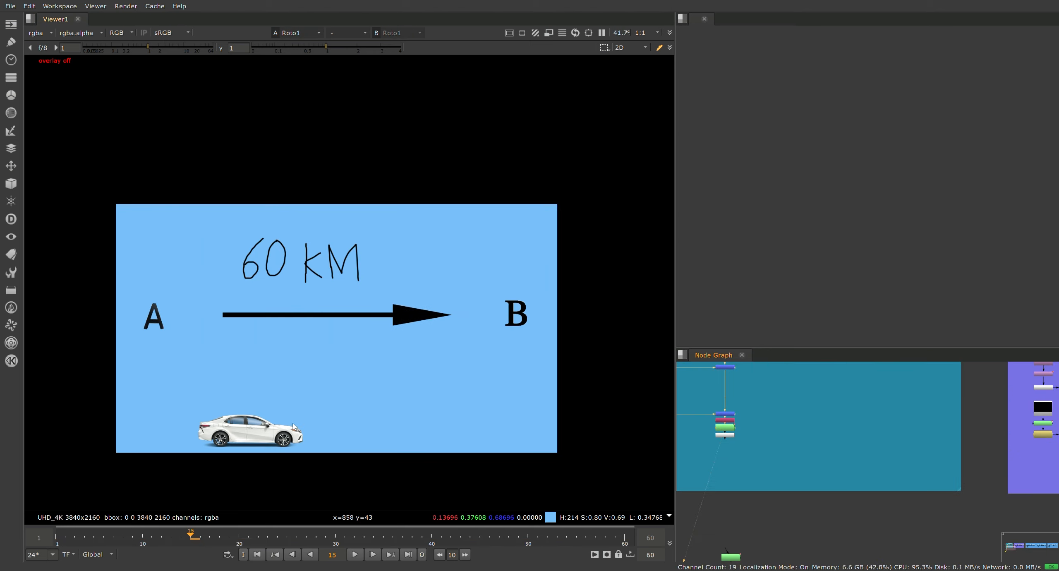
click(58, 537)
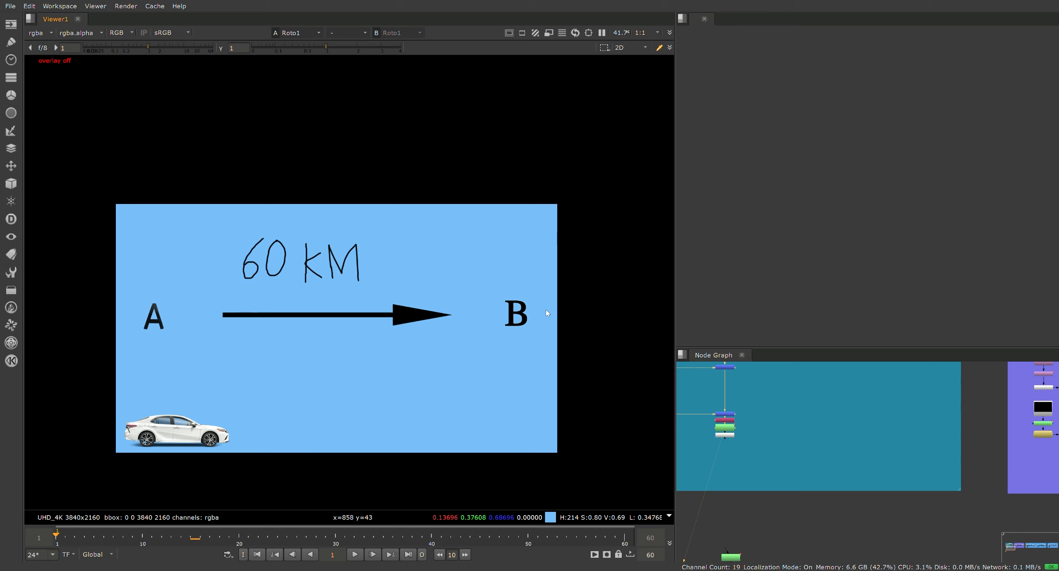
View Premult45 and then Roto4 from the vector backdrop in the viewer
scroll(918, 502, down, 3)
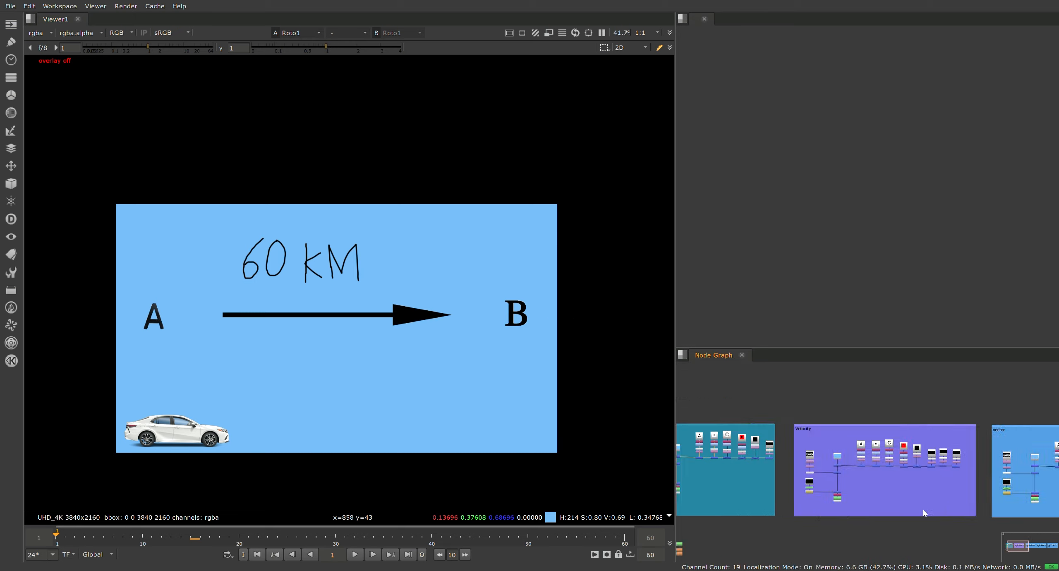
middle_drag(918, 500, 875, 496)
scroll(875, 496, up, 3)
key(1)
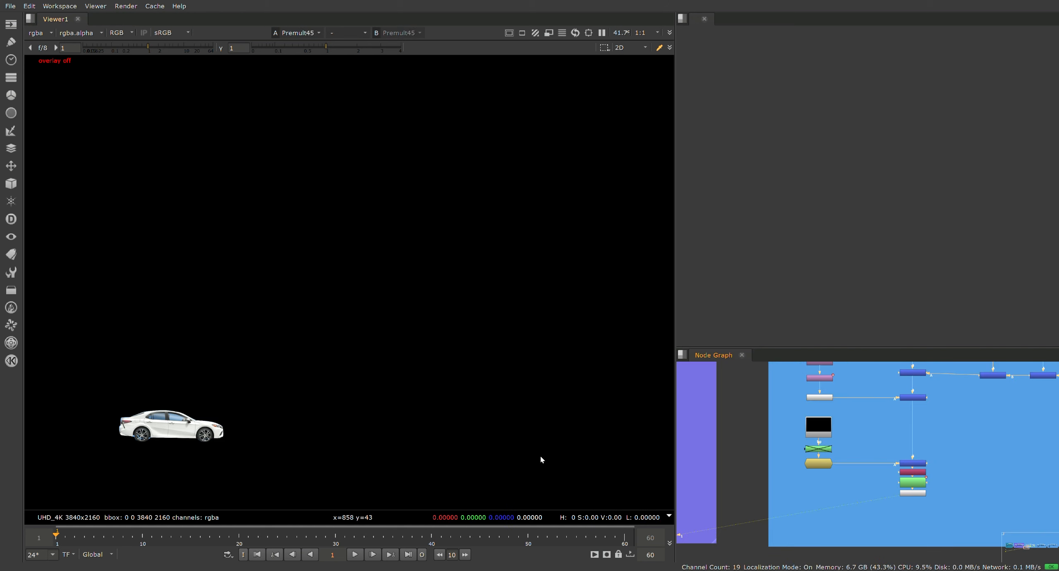
scroll(911, 489, up, 3)
click(912, 482)
key(1)
click(750, 507)
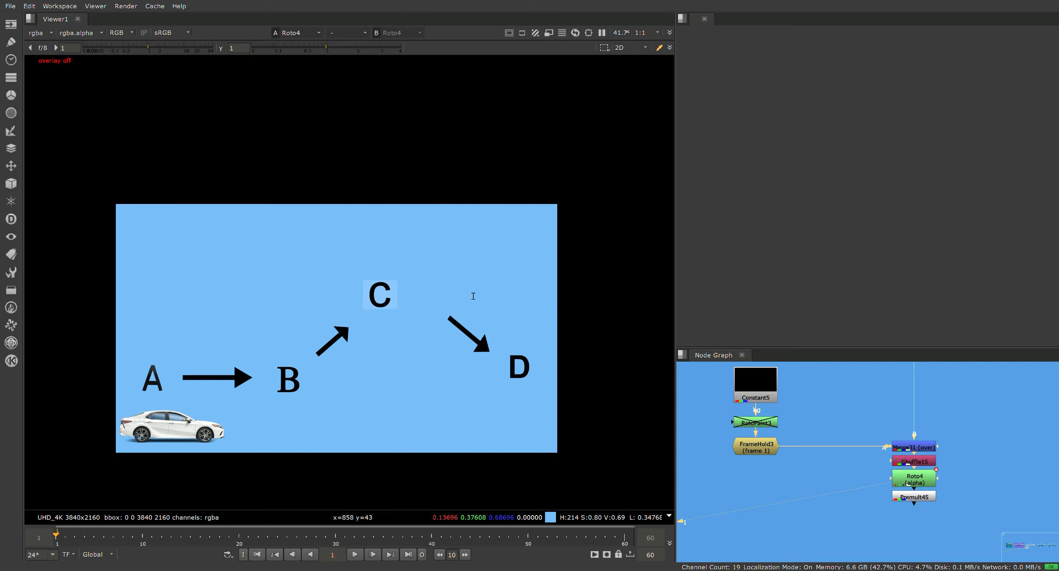
Play the car's animation along the A-to-D path and return to frame 1
click(189, 364)
scroll(192, 432, up, 3)
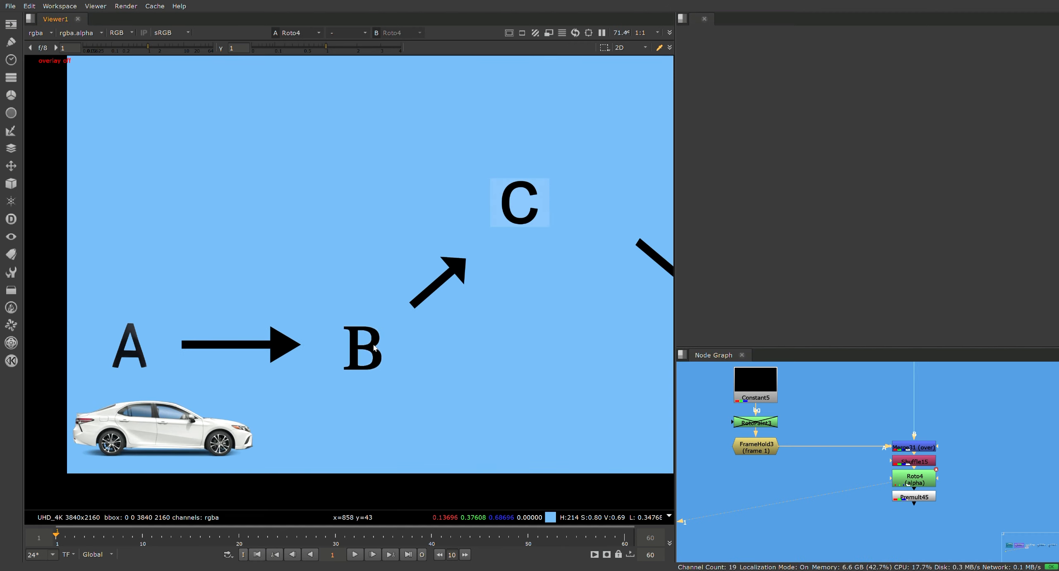
scroll(372, 426, down, 1)
key(l)
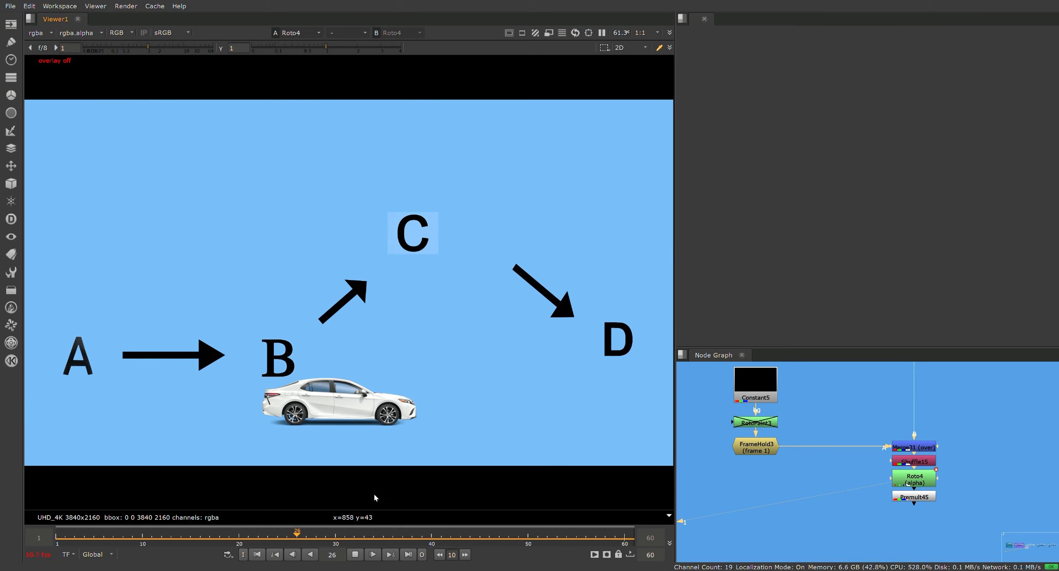
click(358, 555)
click(358, 556)
click(357, 555)
drag(191, 543, 57, 545)
View Premult46 and then Roto3 from the Velocity backdrop to compare its straight path
scroll(821, 488, down, 10)
scroll(752, 456, up, 8)
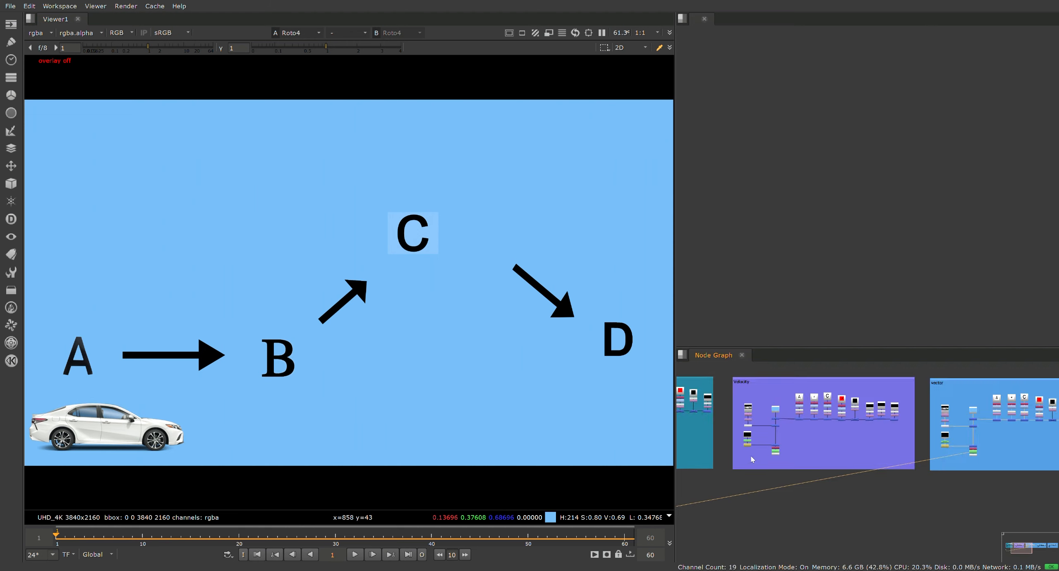
click(778, 453)
key(1)
scroll(854, 480, up, 4)
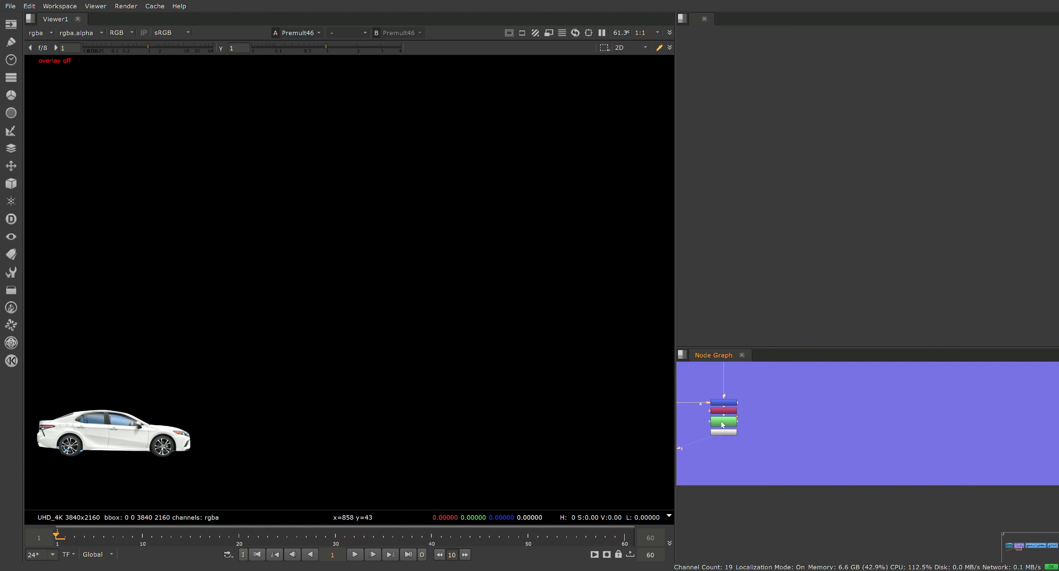
click(724, 423)
key(1)
scroll(190, 303, down, 3)
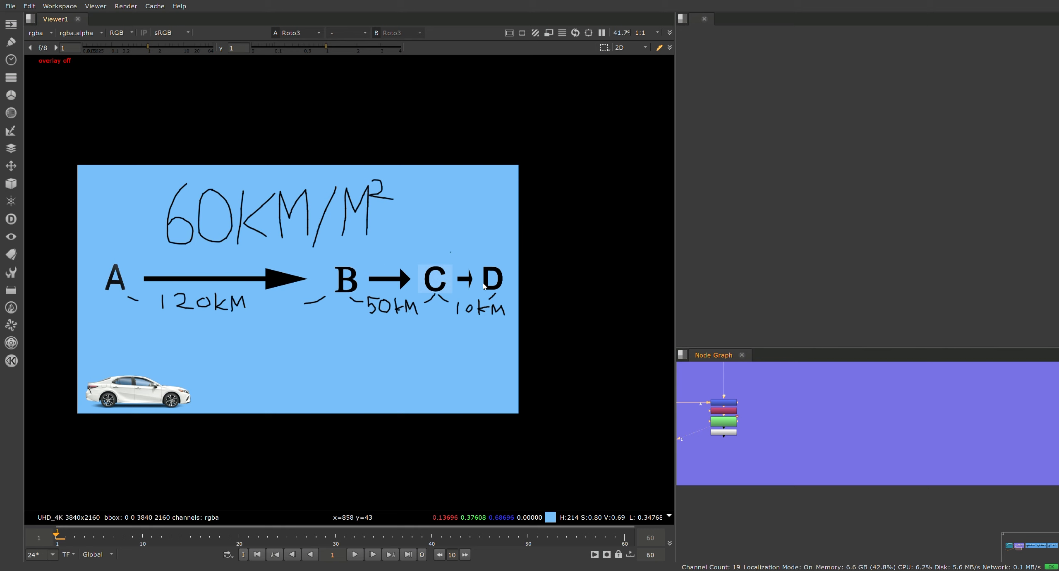
Return to the vector backdrop, view Roto4 and examine the direction changes along the path from A to D
scroll(934, 489, down, 3)
middle_drag(951, 505, 633, 500)
scroll(894, 453, up, 3)
click(911, 445)
key(1)
key(Up)
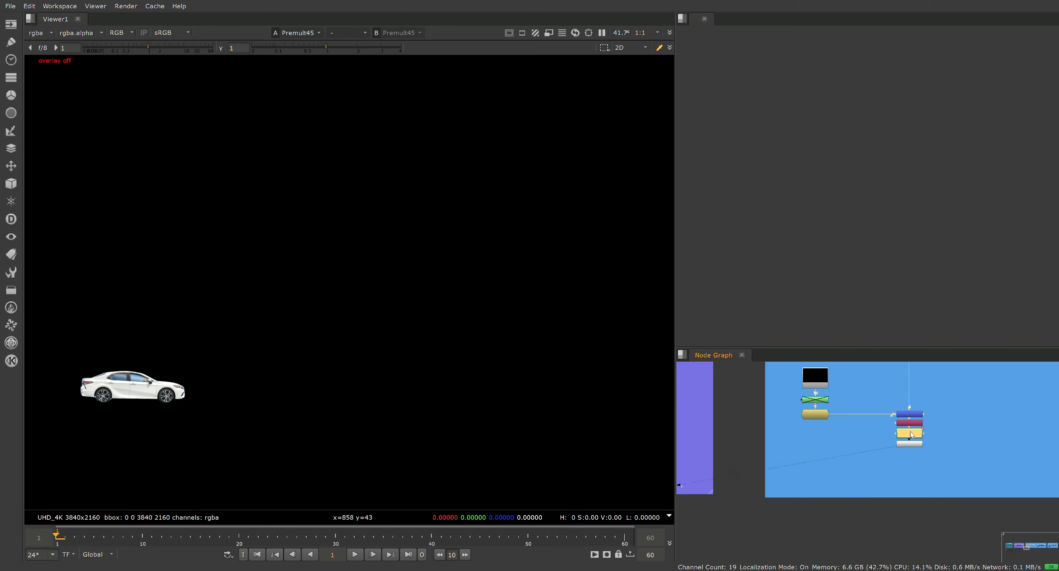
scroll(205, 344, up, 3)
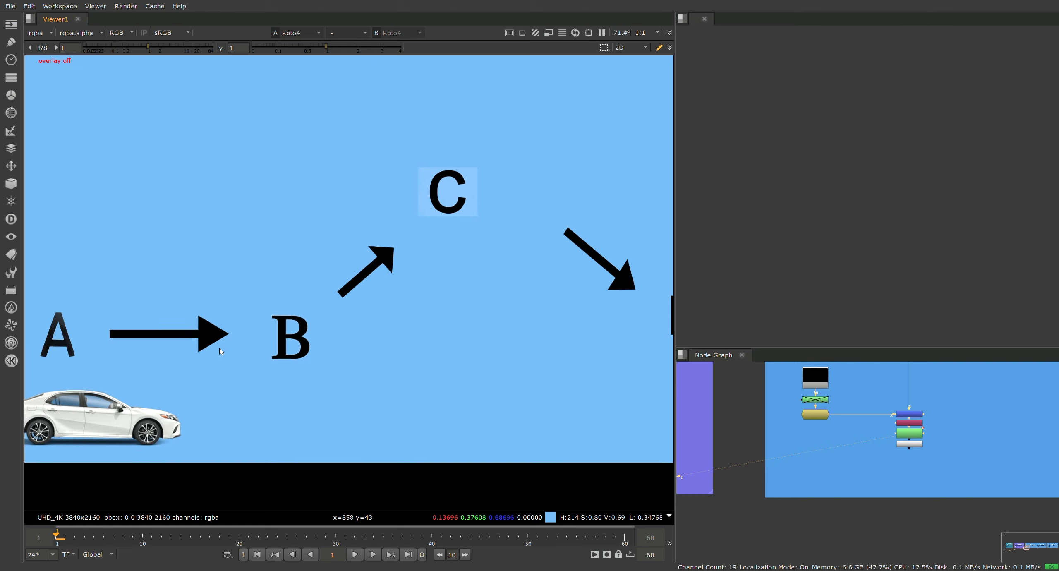
middle_drag(344, 375, 280, 398)
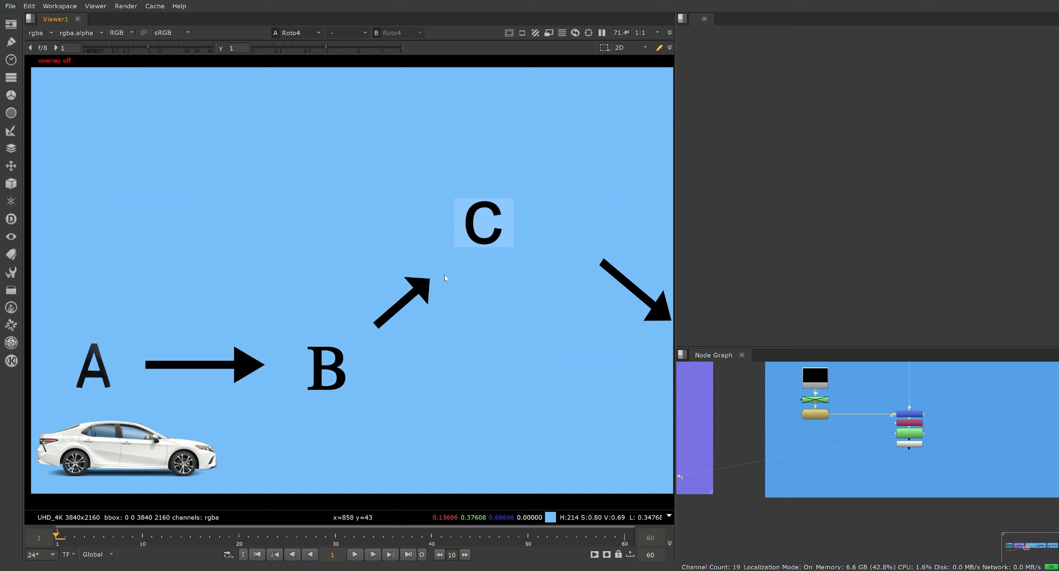
scroll(322, 370, down, 3)
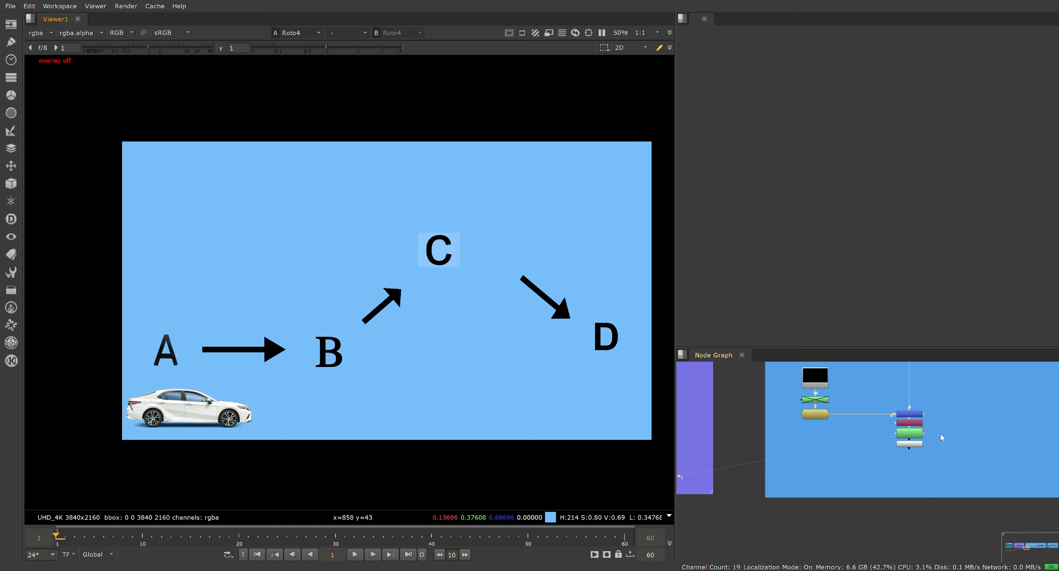
Disable Premult45, open Roto4 for editing and show the overlay with the car's roto shape
scroll(941, 436, up, 3)
click(902, 453)
key(1)
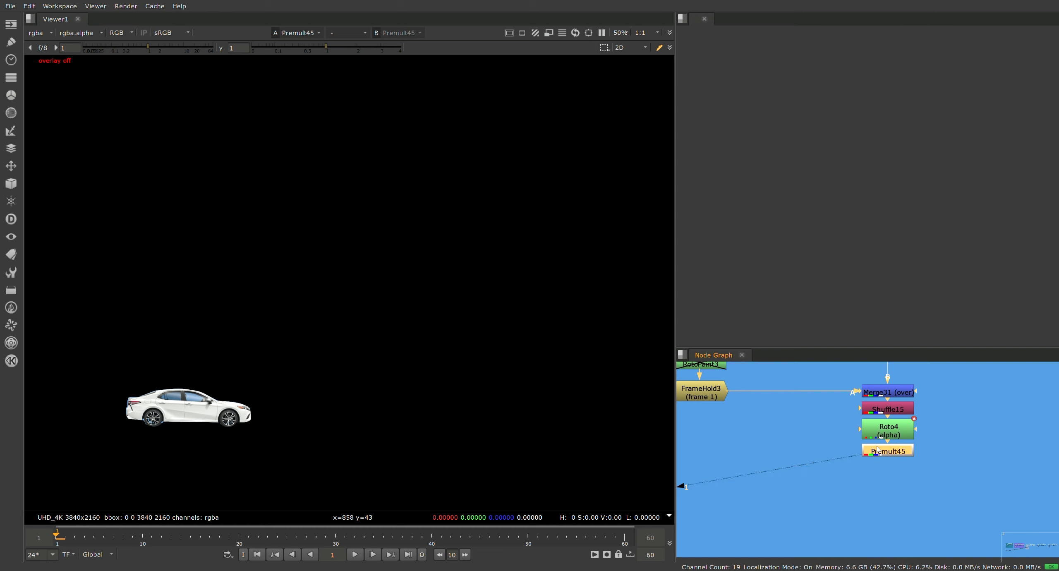
key(d)
click(898, 439)
key(1)
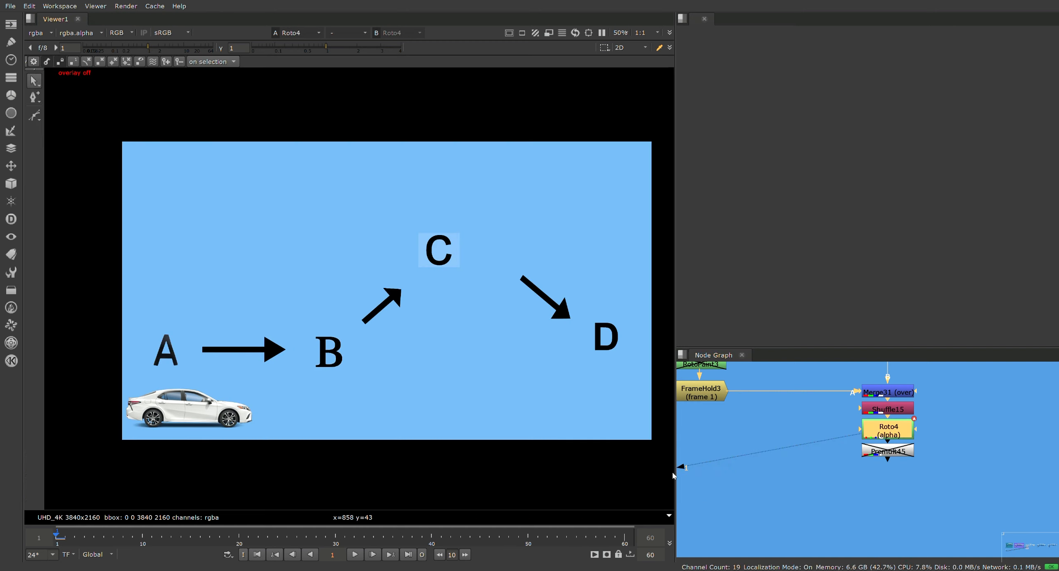
scroll(286, 437, up, 5)
key(o)
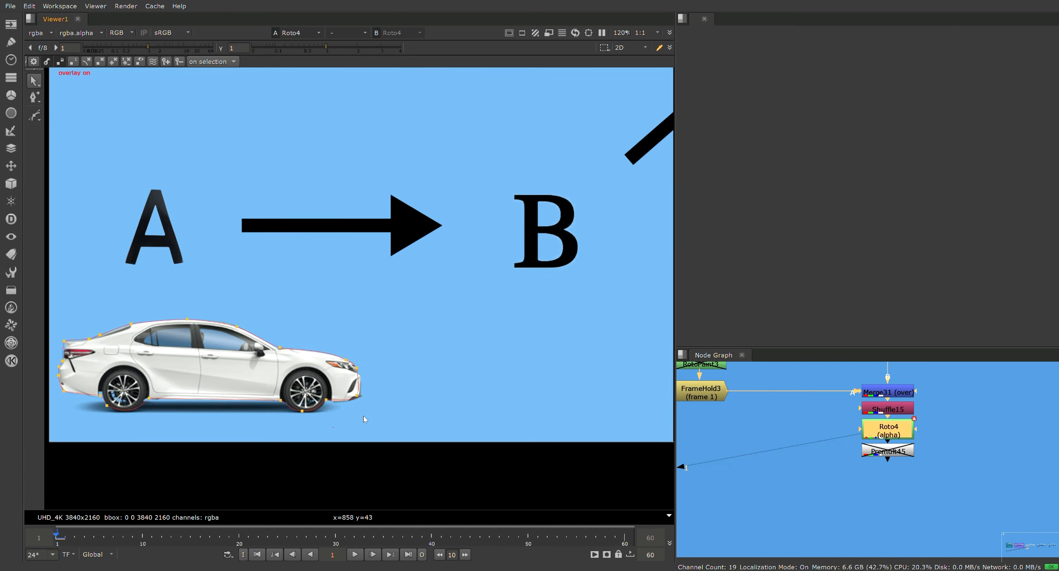
scroll(308, 396, down, 5)
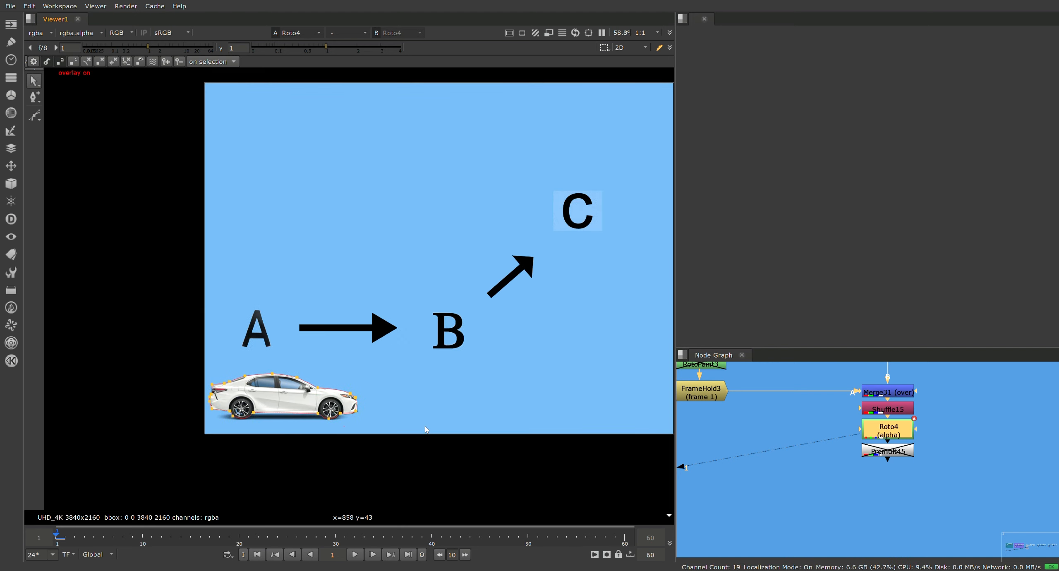
Play the animation and inspect the car closely around frames 20 to 22 to find where its direction changes
key(l)
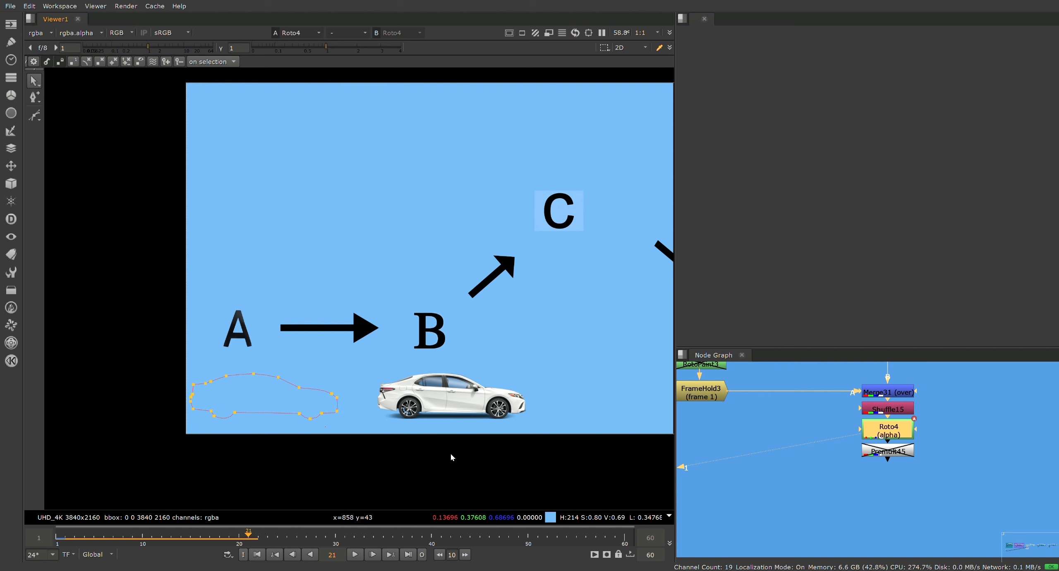
scroll(469, 437, up, 3)
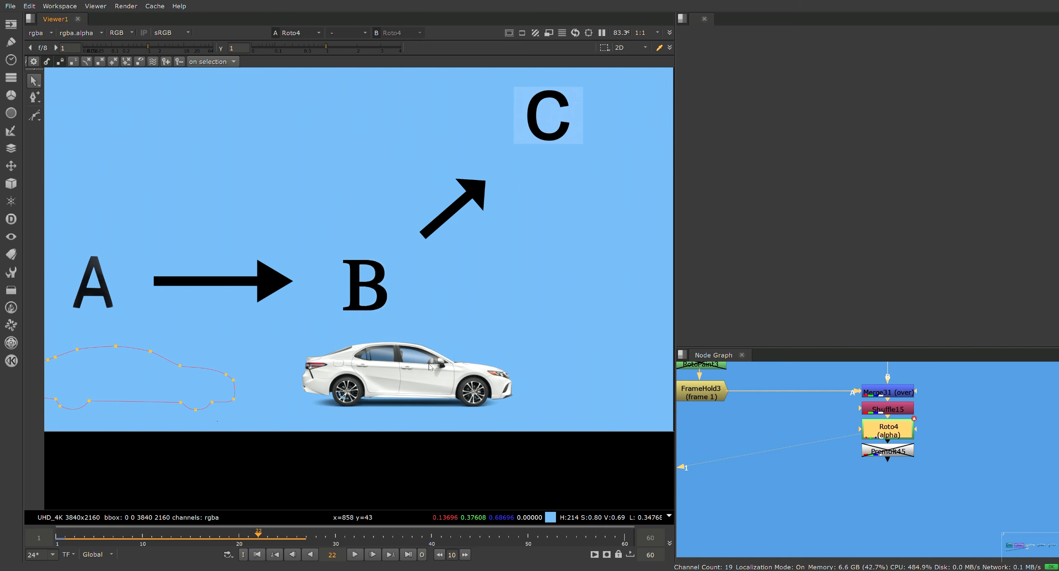
scroll(345, 425, up, 5)
scroll(293, 400, up, 2)
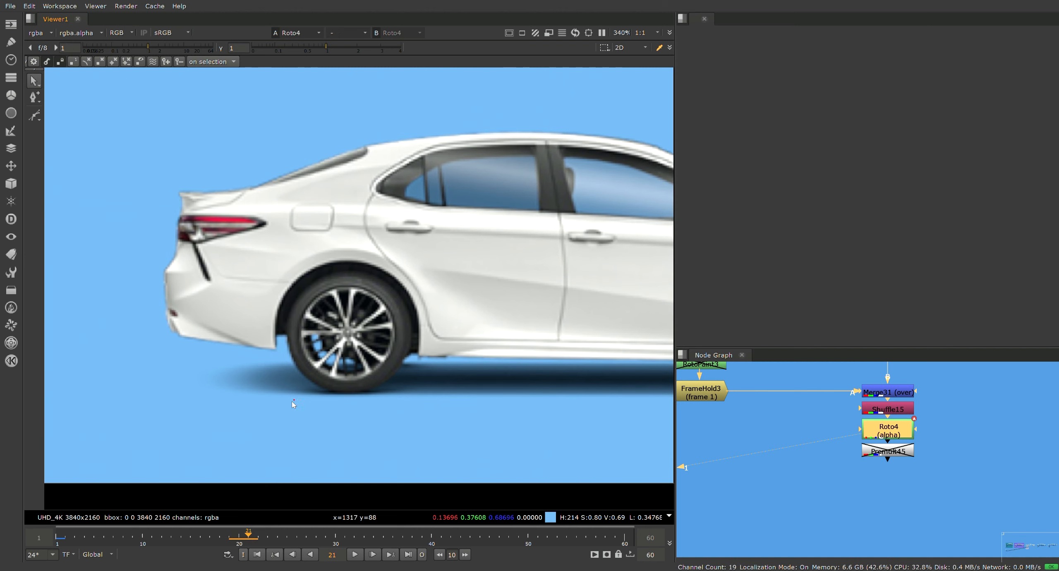
scroll(341, 398, down, 4)
scroll(344, 408, down, 3)
At frame 20, select all points of the roto shape and move it to align with the car
drag(131, 363, 291, 416)
scroll(223, 388, up, 3)
drag(227, 389, 533, 396)
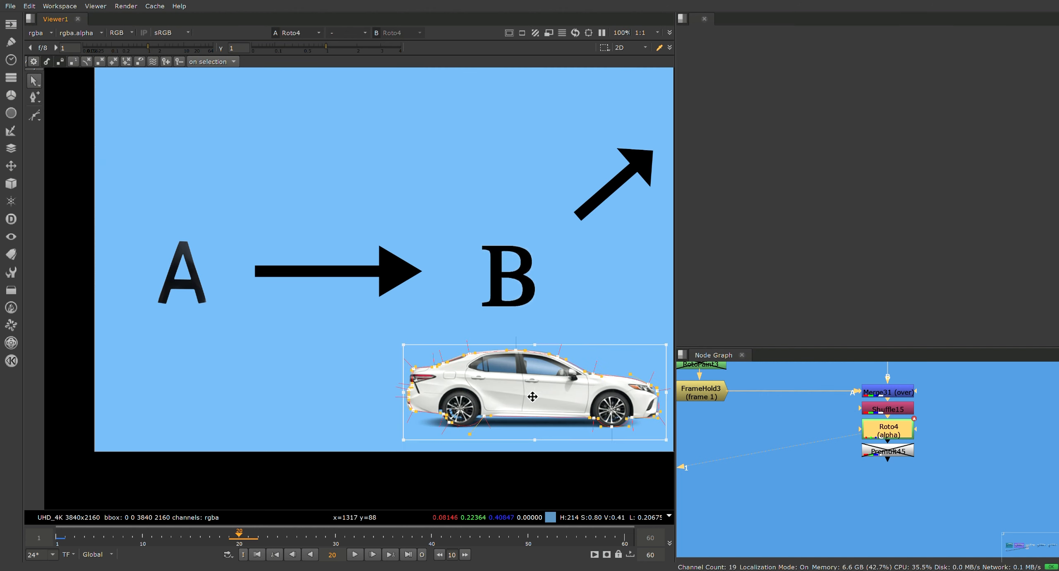
click(298, 371)
middle_drag(374, 400, 334, 397)
scroll(334, 397, down, 2)
drag(302, 333, 469, 449)
scroll(496, 421, up, 3)
click(217, 329)
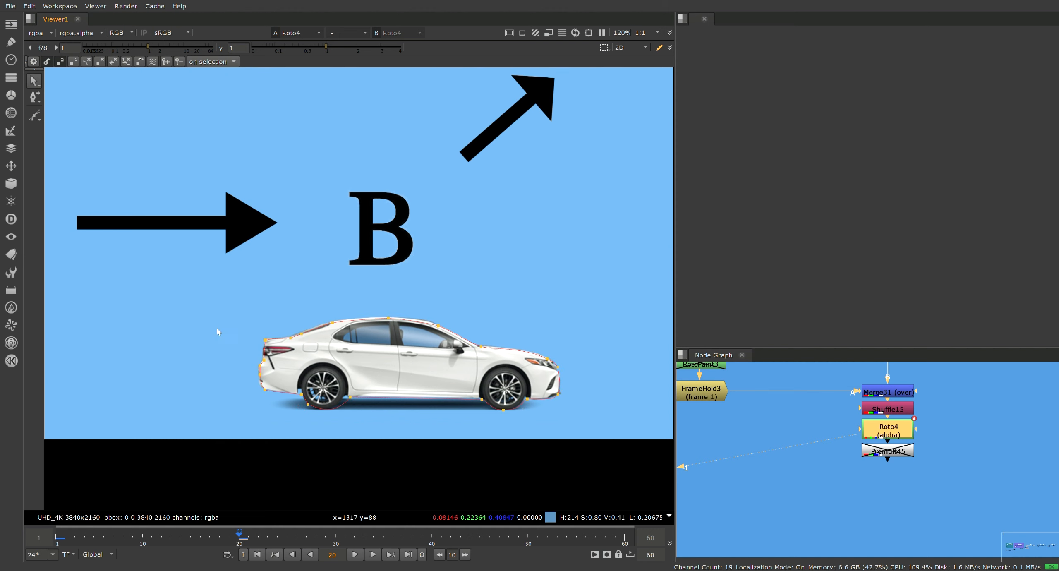
Step back frame by frame from 20 to 2 to check how the roto shape follows the car
scroll(274, 384, down, 3)
middle_drag(251, 388, 267, 384)
click(184, 372)
key(Left)
key(Left)
key(Left)
key(Left)
key(Left)
key(Left)
key(Left)
key(Left)
key(Left)
key(Left)
key(Left)
key(Left)
key(Left)
key(Left)
key(Left)
key(Left)
key(Left)
key(Left)
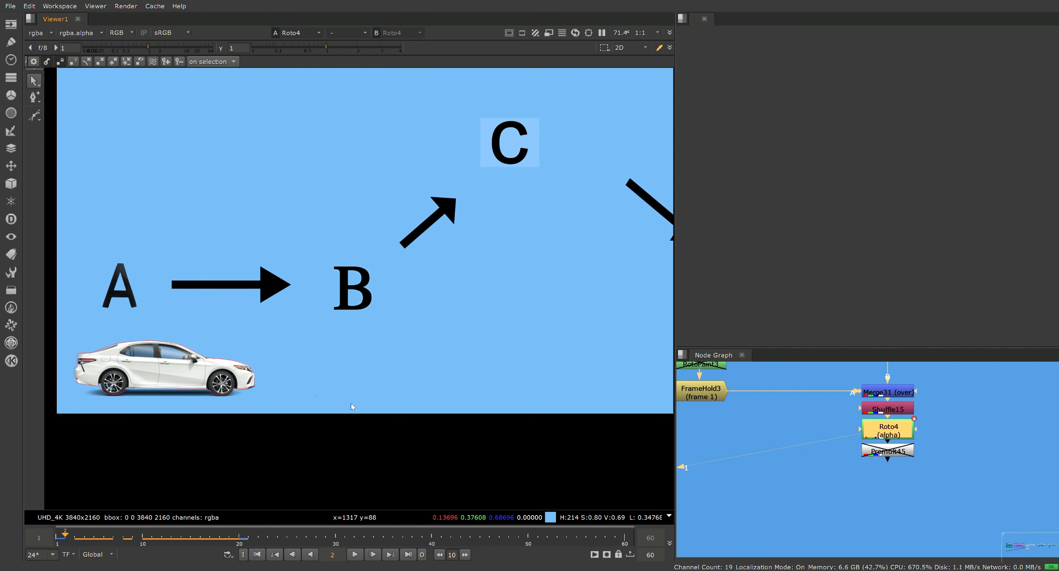
Enable Premult45, view it in the viewer, play the matte from frame 1 and scrub to frame 10
scroll(865, 515, up, 1)
click(892, 442)
key(d)
key(1)
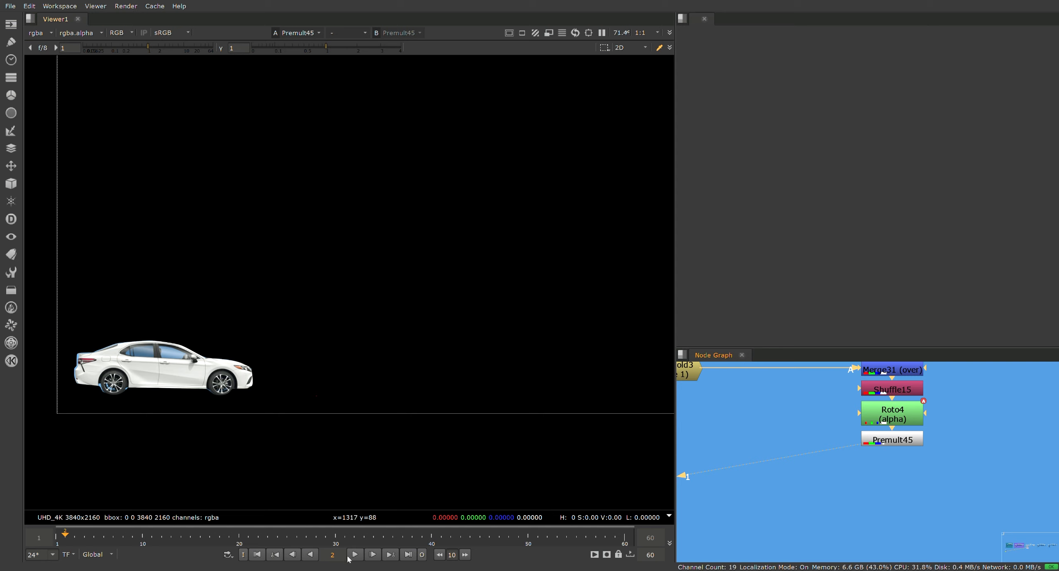
click(60, 536)
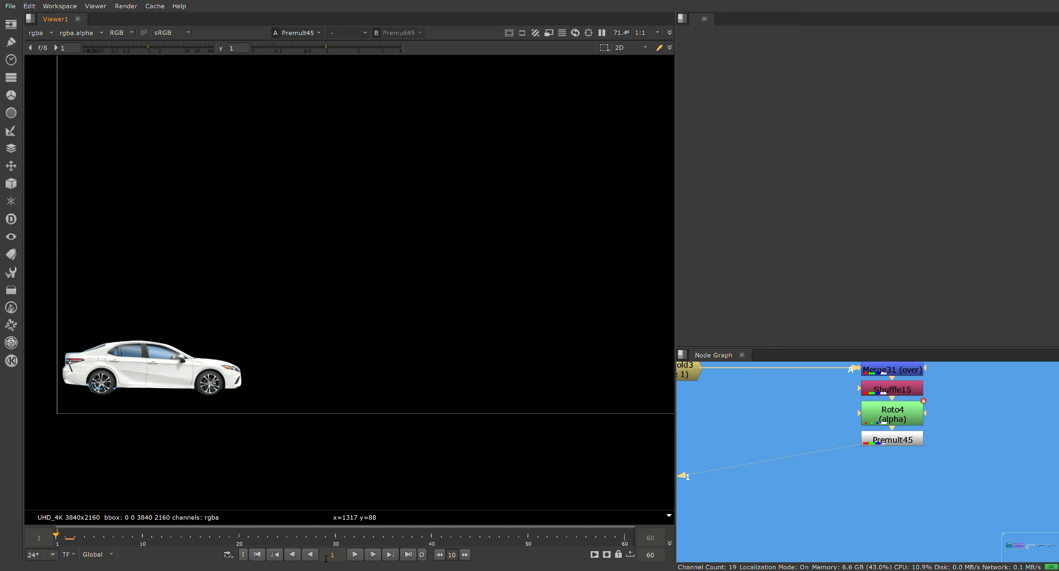
click(357, 556)
drag(232, 537, 143, 537)
At frame 10, show the overlay, open Roto4, select all points of the shape and adjust its alignment with the car
key(o)
scroll(201, 375, up, 1)
key(q)
scroll(869, 447, up, 1)
double_click(890, 407)
drag(100, 298, 460, 448)
scroll(319, 391, up, 2)
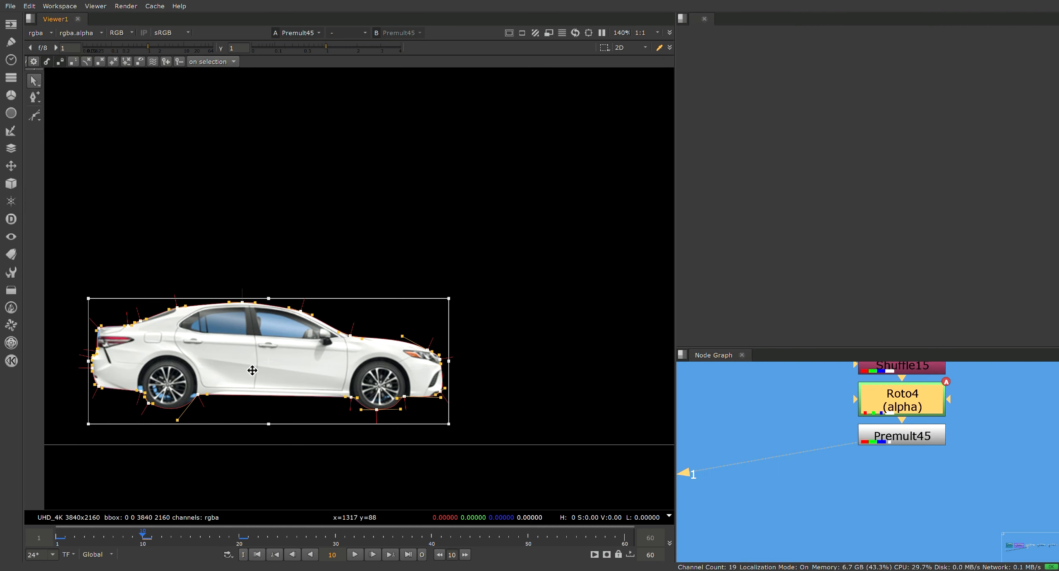
Hide the overlay and scrub the matte up to frame 20 to check it
key(o)
scroll(178, 501, down, 2)
drag(63, 541, 238, 543)
scroll(90, 518, down, 3)
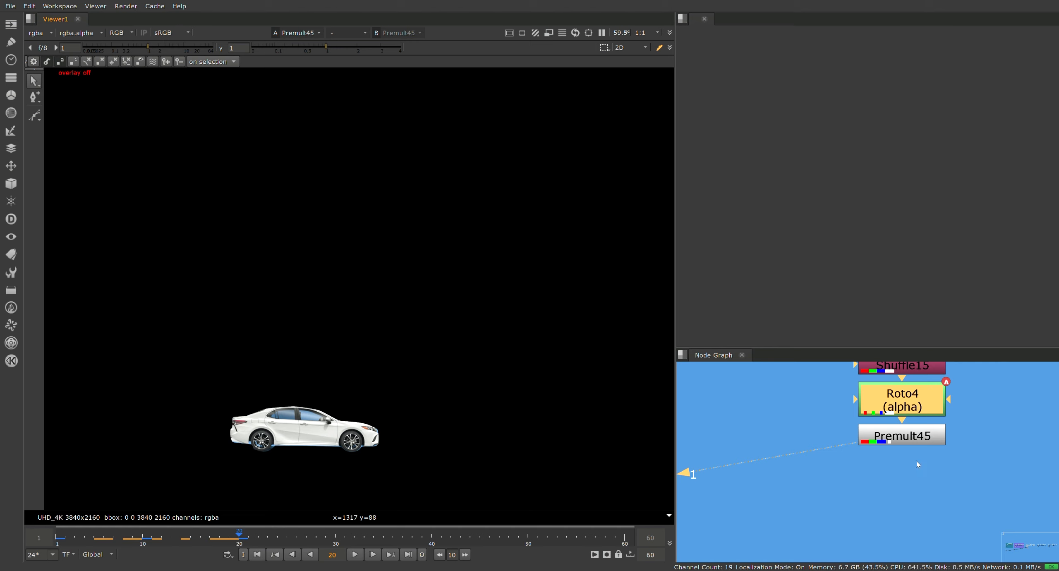
Show the Roto4 output in the viewer with its properties closed and the overlay turned on
click(1048, 199)
key(1)
click(811, 430)
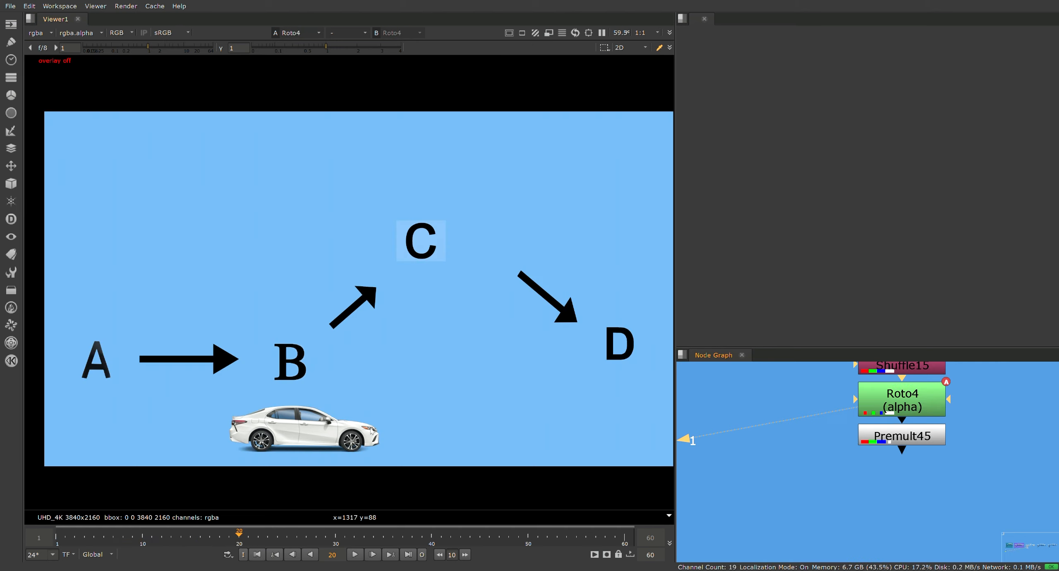
key(o)
scroll(426, 439, up, 2)
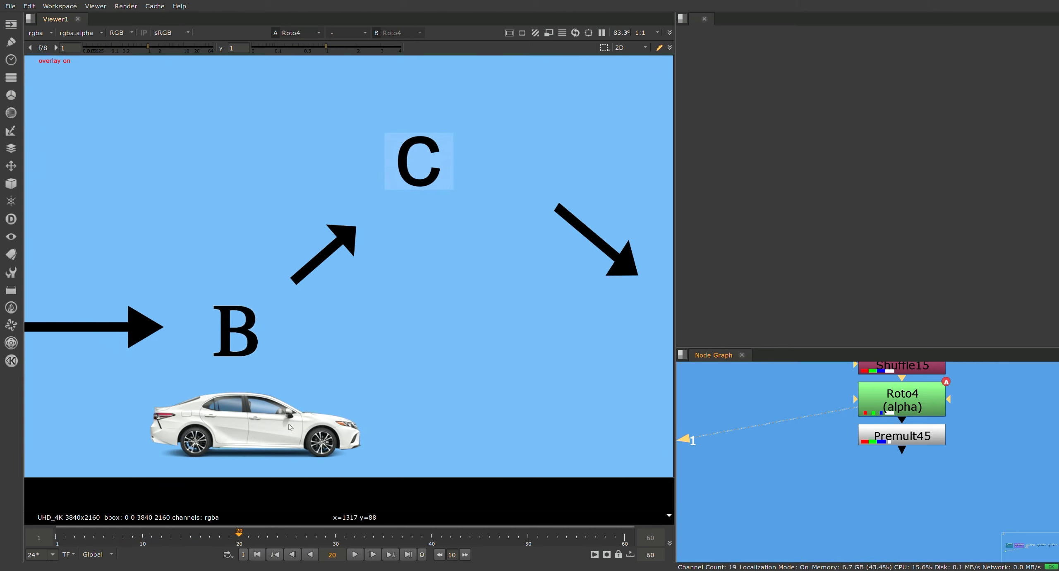
Step forward from frame 20 to frame 40 to examine where the car changes direction on its way to C
key(Right)
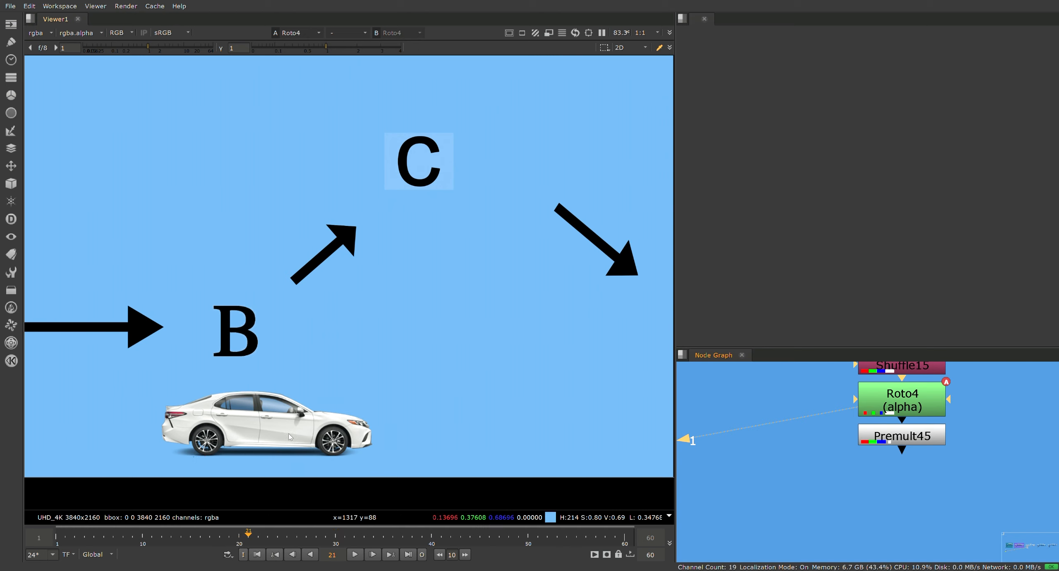
key(Right)
key(Right)
key(Right)
key(Right)
key(Right)
key(Right)
key(Right)
key(Right)
key(Right)
key(Right)
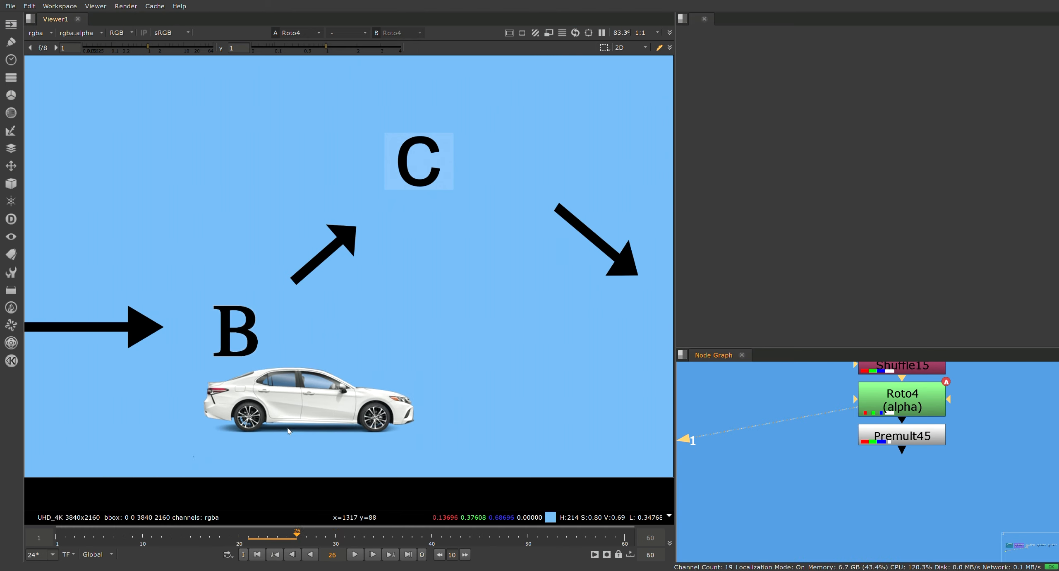
key(Right)
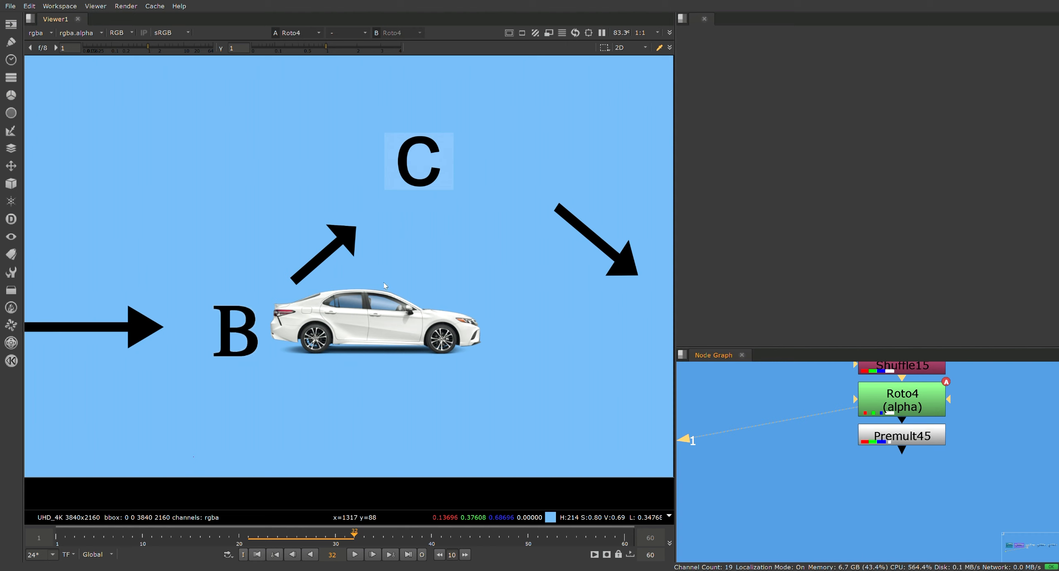
key(Right)
key(Right)
key(Right)
key(Right)
key(Right)
key(Right)
key(Right)
key(Right)
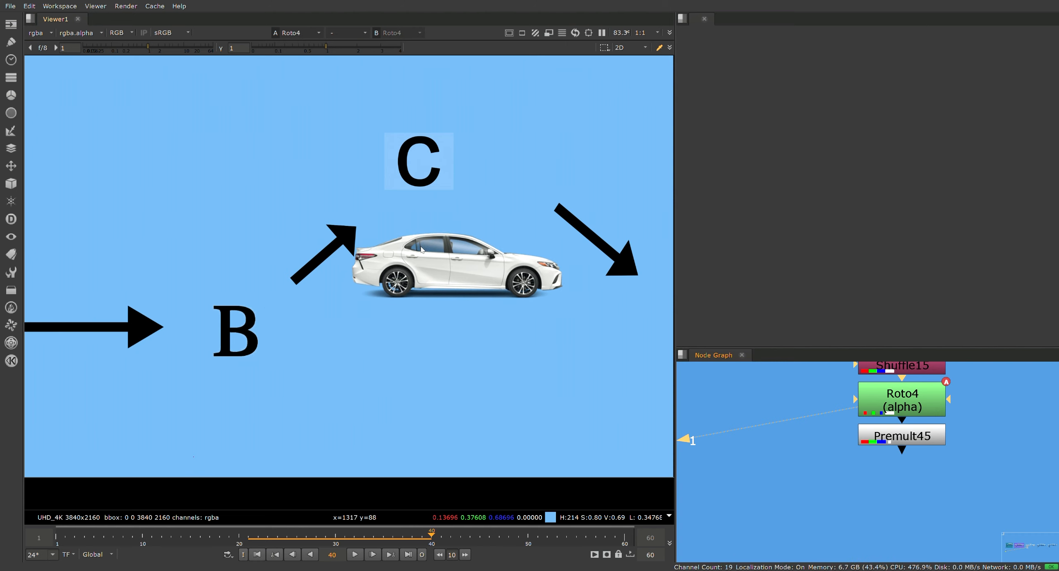
Alternate between frame 40 and its neighbouring frames to examine the car's change of direction up close
middle_drag(498, 289, 426, 303)
scroll(427, 304, up, 3)
key(Right)
key(Left)
key(Right)
key(Left)
key(Right)
key(Left)
key(Right)
key(Left)
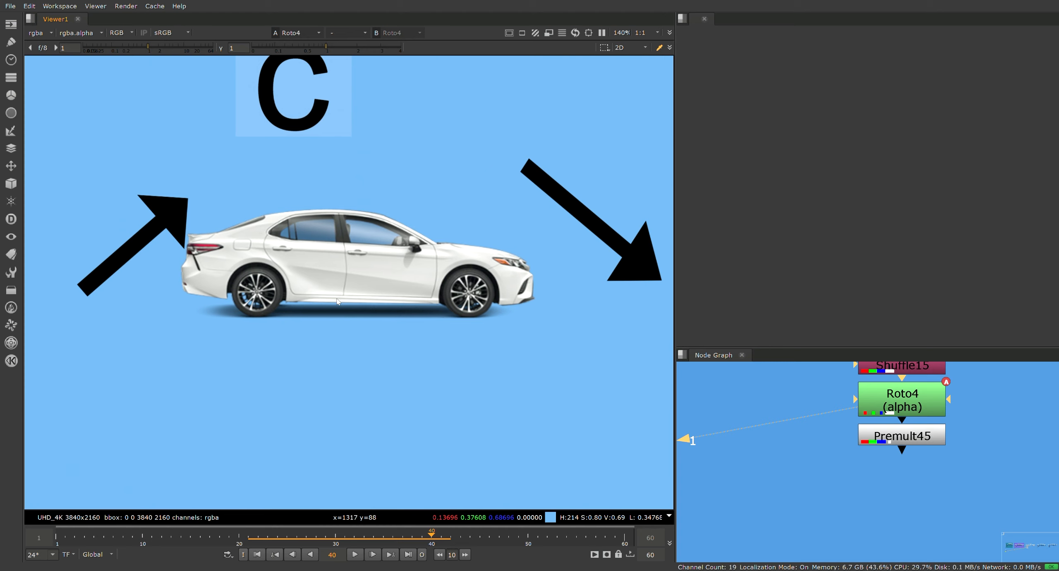
key(Left)
key(Right)
key(Left)
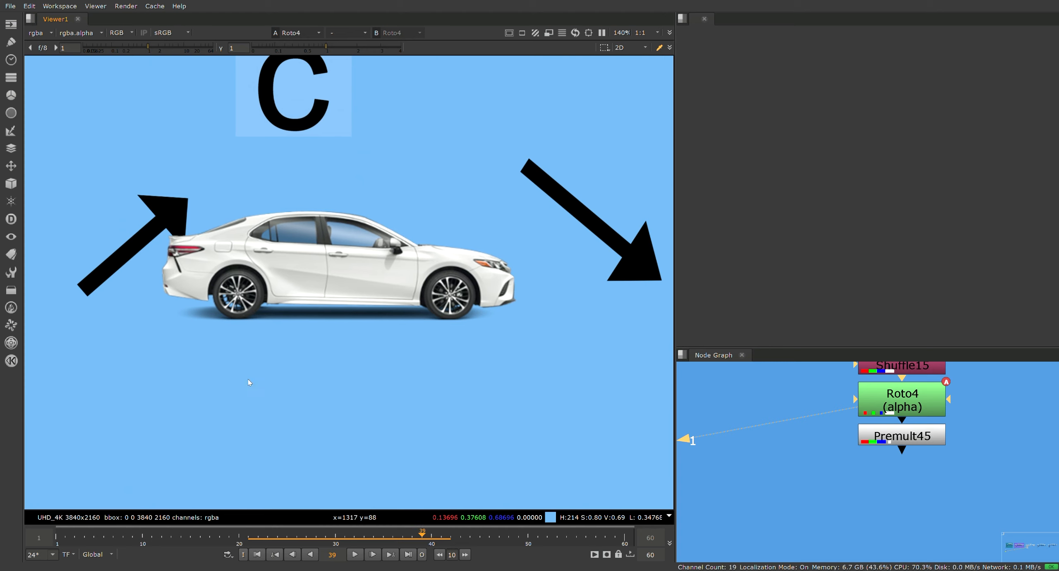
Step forward from frame 39 past frame 42 and return to frame 40 to examine the car's movement after the turn
scroll(188, 436, down, 3)
middle_drag(231, 387, 370, 243)
scroll(152, 478, down, 1)
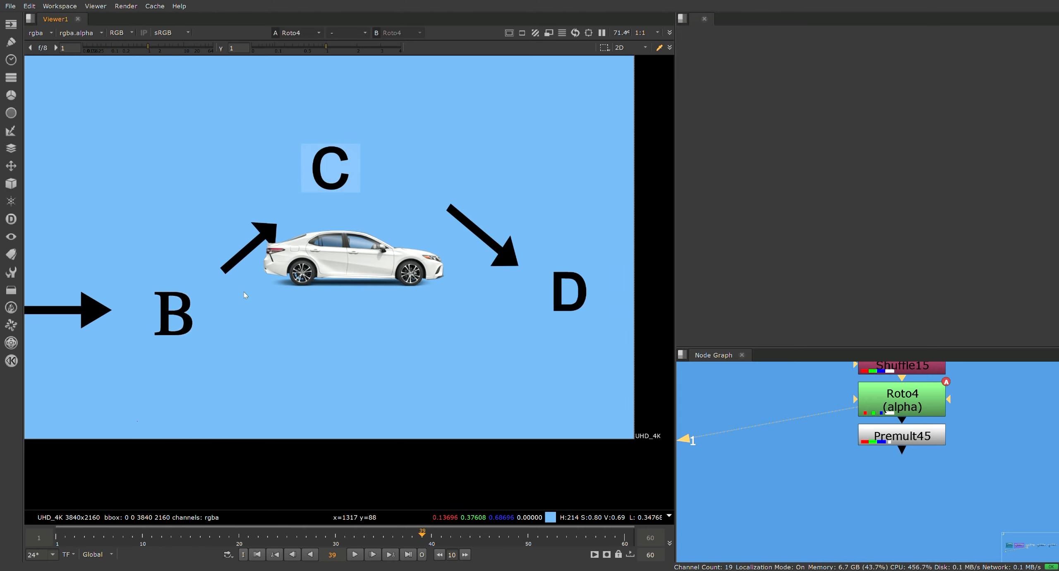
scroll(362, 276, up, 2)
key(Right)
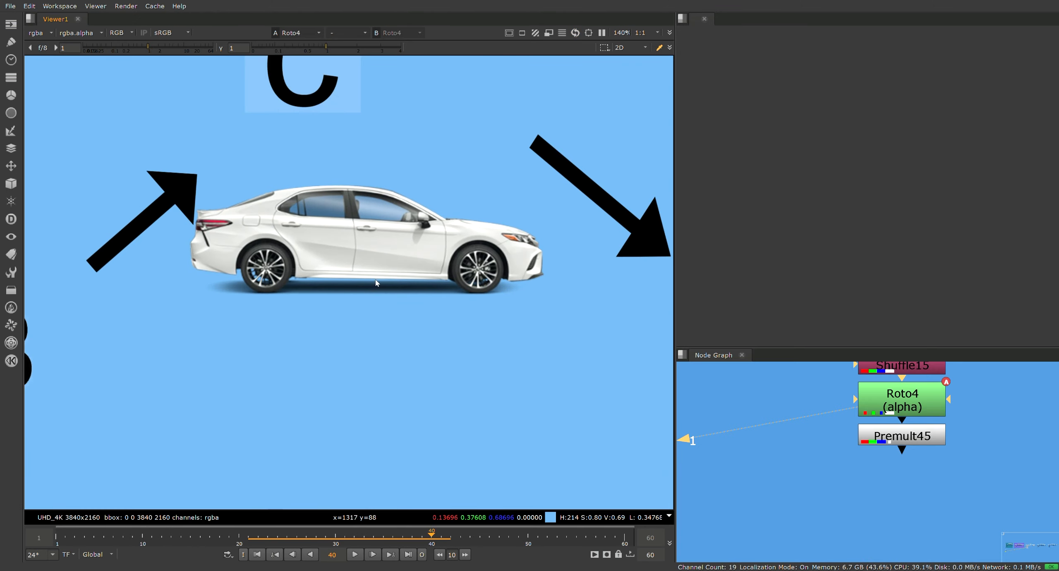
key(Right)
key(Right)
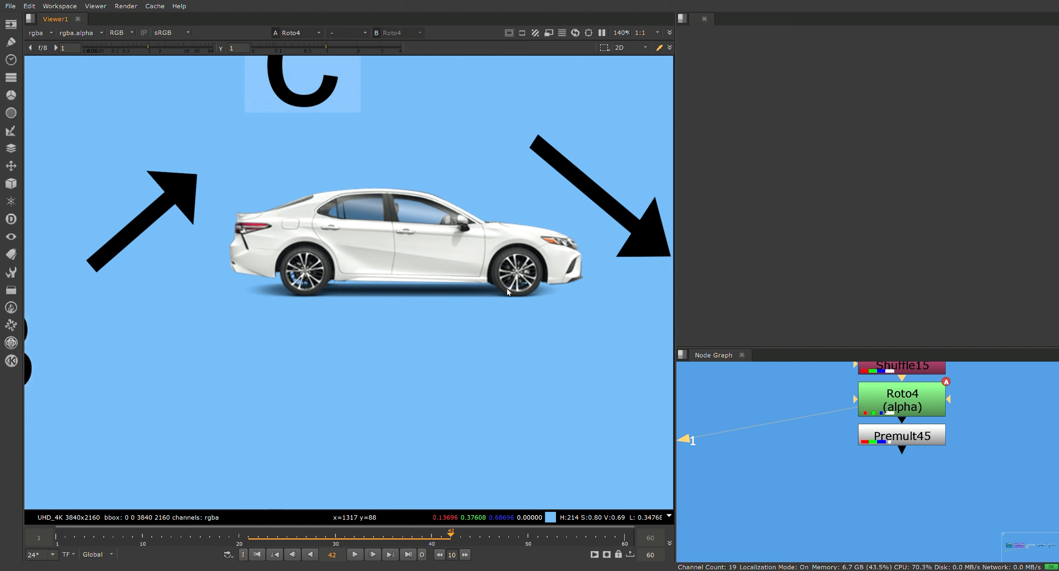
key(Right)
key(Right)
key(Right)
key(Left)
key(Left)
key(Left)
key(Left)
key(Left)
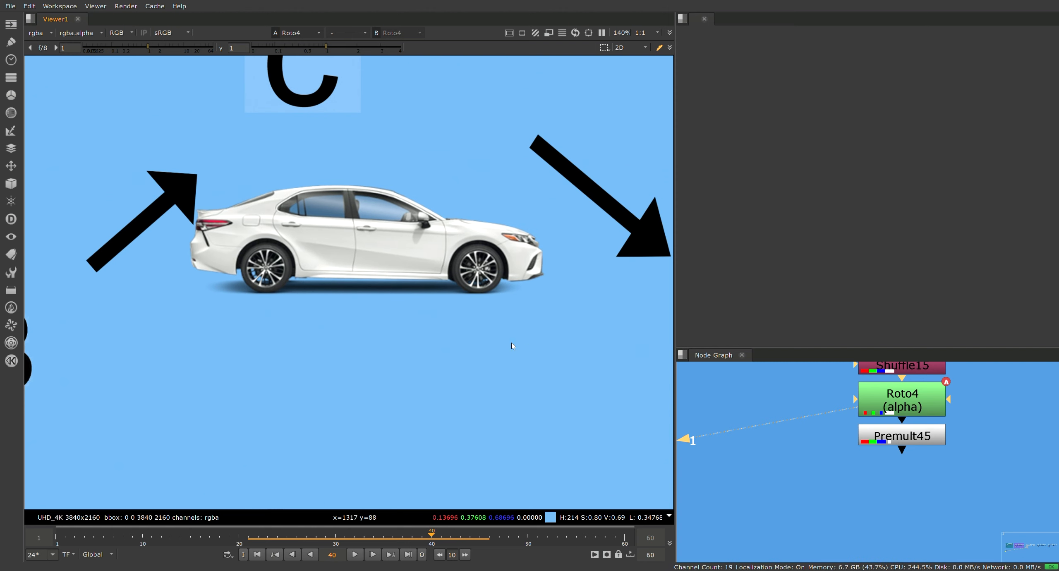
Sample a reference pixel under the car at frame 40 and compare the frames before and after against it
scroll(393, 327, up, 5)
ctrl+click(338, 249)
scroll(421, 334, down, 1)
middle_drag(425, 324, 422, 362)
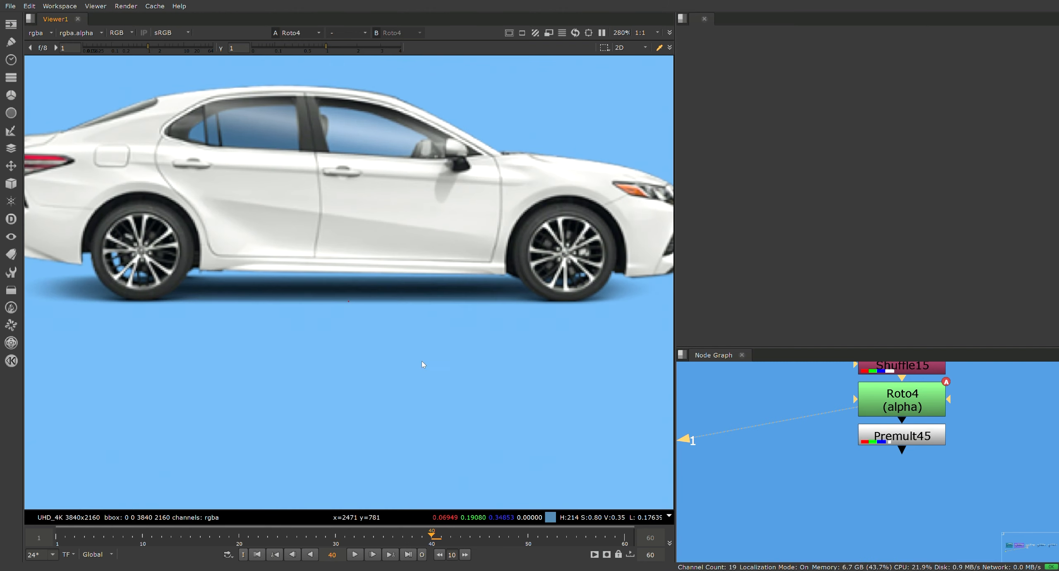
scroll(343, 293, up, 5)
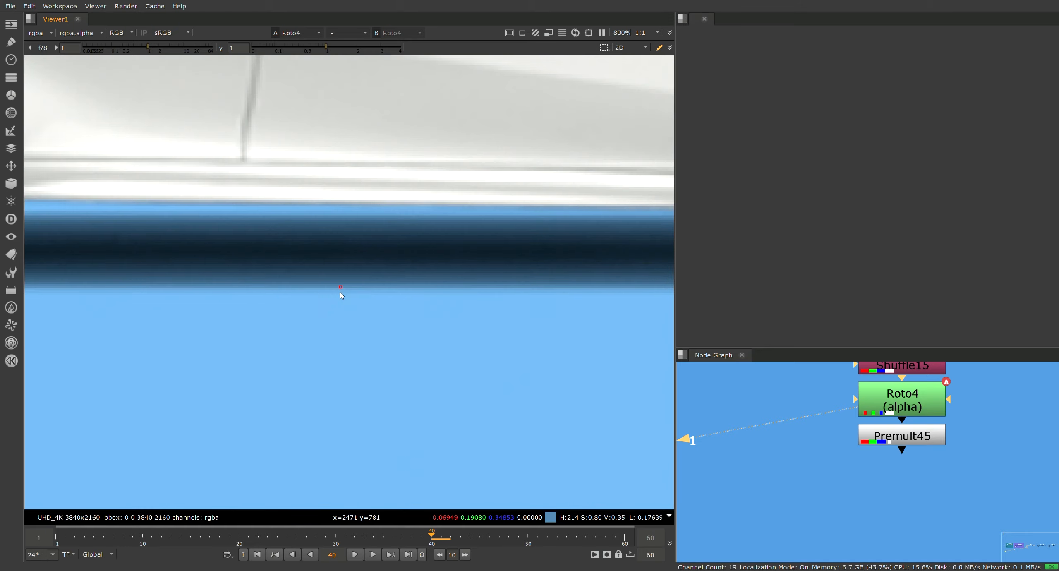
key(Left)
key(Right)
key(Right)
key(Left)
scroll(340, 295, down, 12)
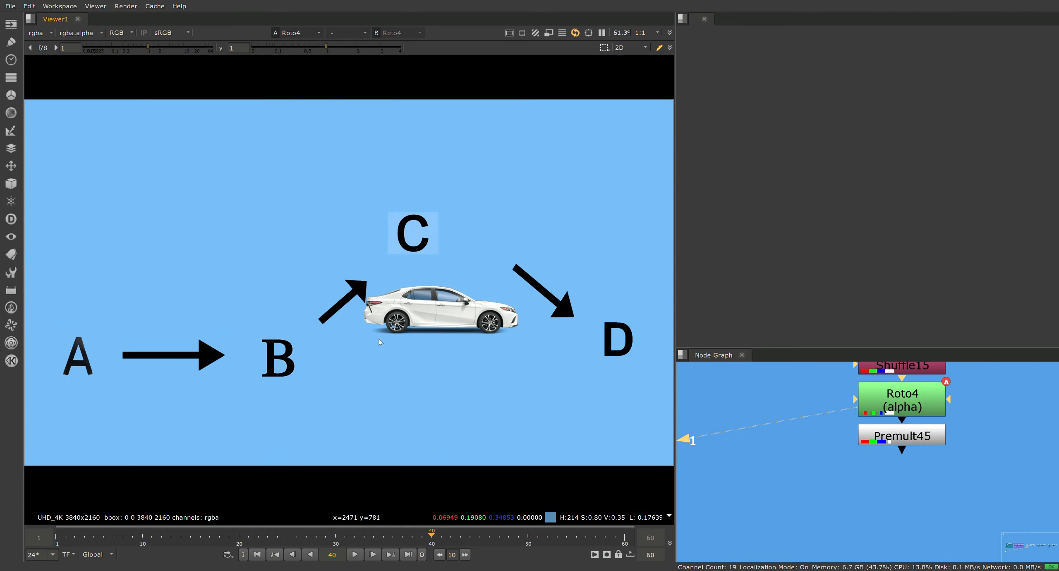
At frame 40, open Roto4, select all points of the car shape and move the shape onto the car
middle_drag(863, 402, 851, 500)
double_click(851, 500)
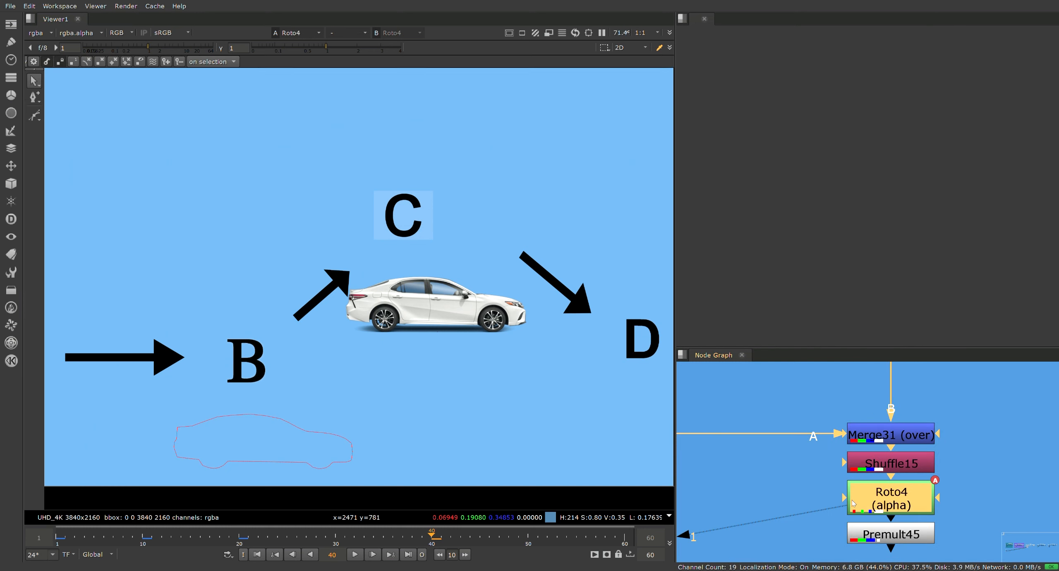
drag(129, 408, 362, 480)
drag(255, 459, 429, 323)
drag(429, 320, 426, 320)
click(486, 215)
scroll(393, 434, down, 2)
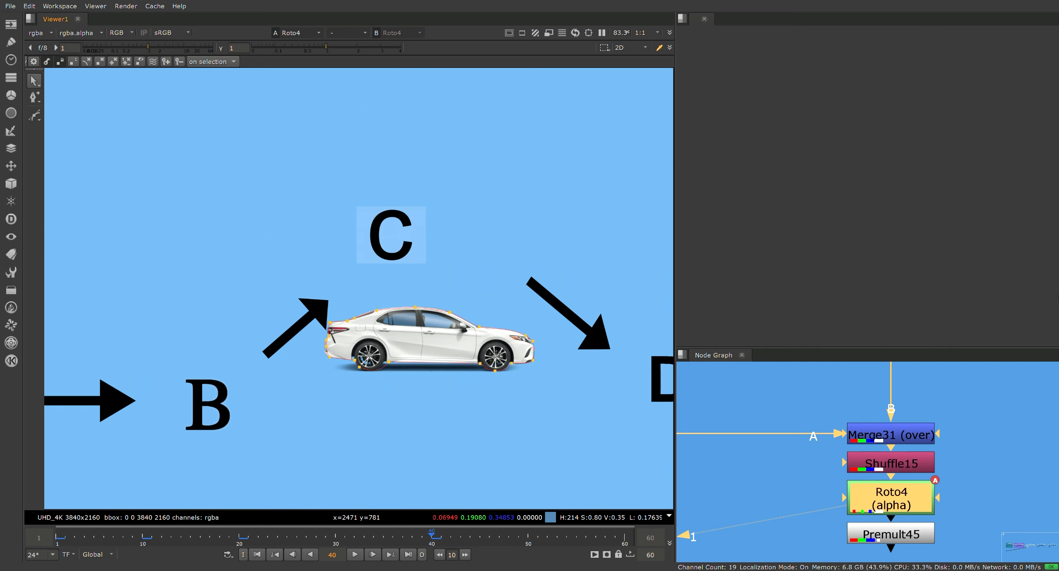
View Premult45 with the Roto4 properties closed and step back from frame 40 to 21 to check the matte
middle_drag(906, 532, 901, 503)
click(900, 503)
key(1)
click(754, 516)
scroll(483, 452, down, 3)
key(Left)
key(Left)
key(Left)
scroll(435, 379, up, 2)
key(Left)
key(Left)
key(Left)
key(Left)
key(Left)
key(Left)
key(Left)
key(Left)
key(Left)
key(Left)
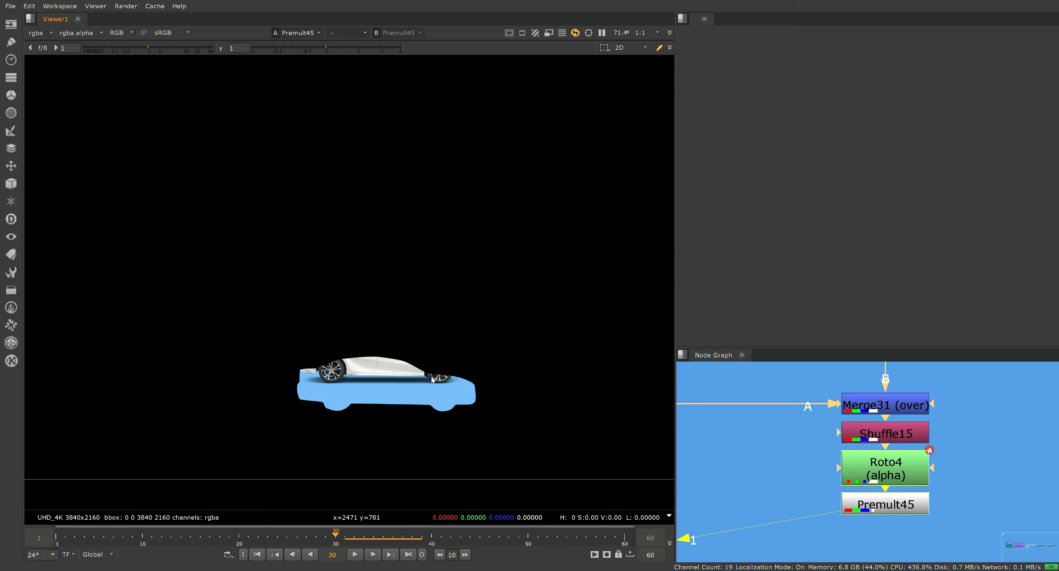
key(Left)
key(Left)
key(Left)
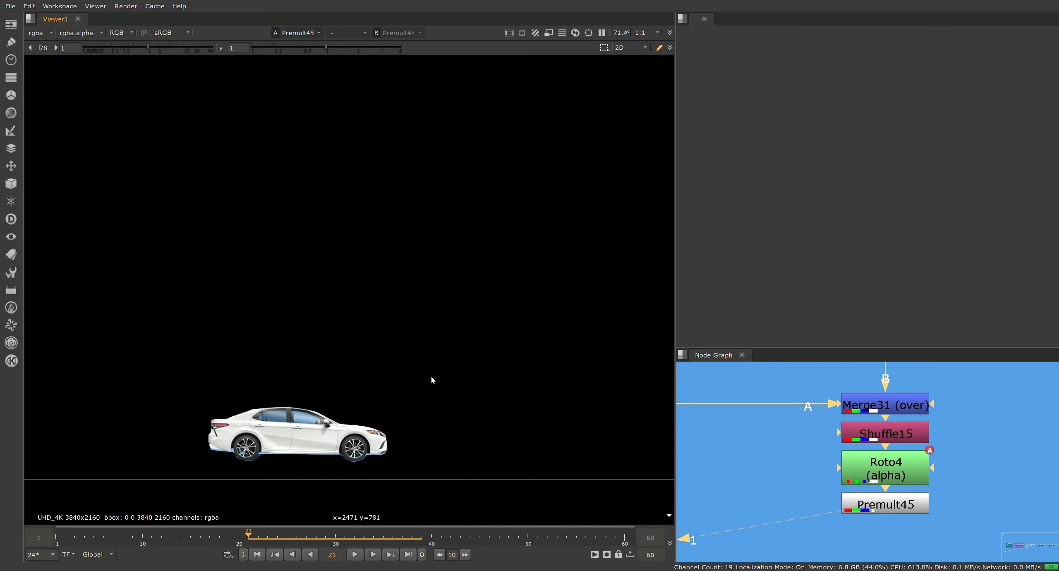
At frame 32, open Roto4, select all points of the shape, align it with the car and hide the overlay
key(Right)
key(Right)
key(Right)
key(Right)
key(Right)
key(Right)
key(Right)
key(Right)
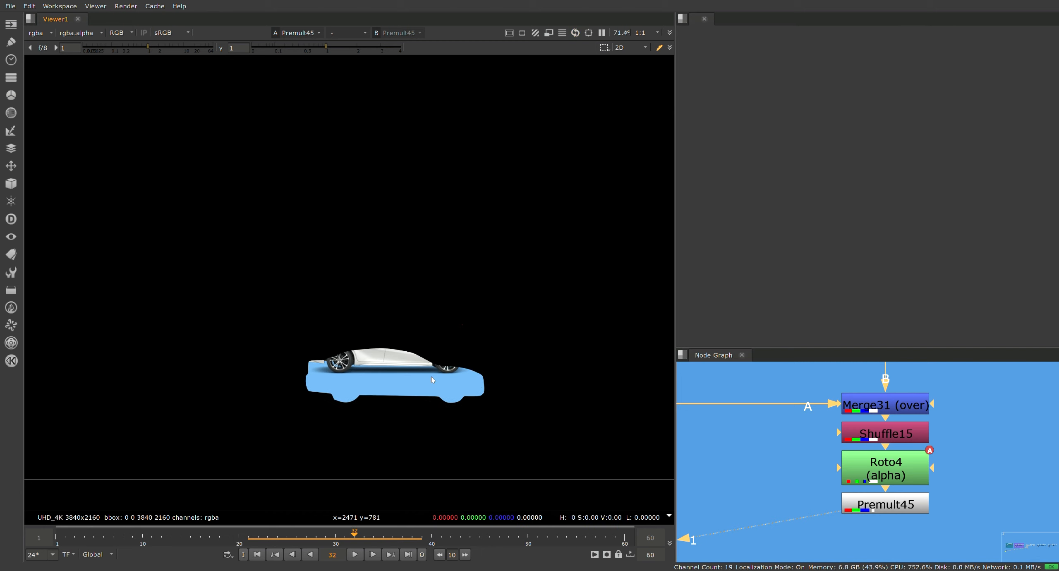
key(o)
scroll(317, 341, up, 2)
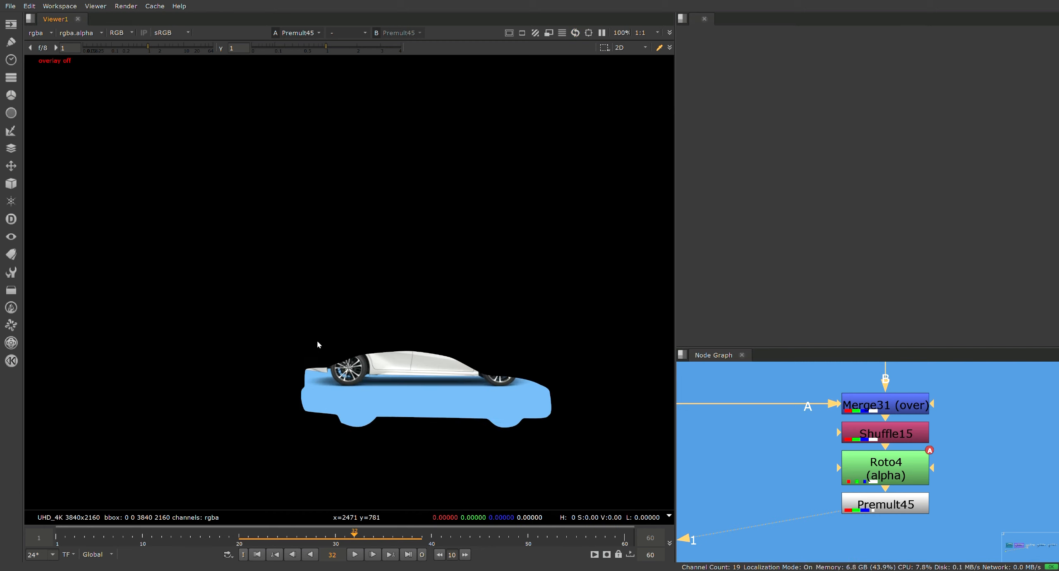
click(885, 468)
double_click(885, 469)
drag(251, 287, 571, 461)
drag(376, 365, 366, 326)
drag(417, 363, 420, 361)
key(o)
scroll(447, 434, down, 3)
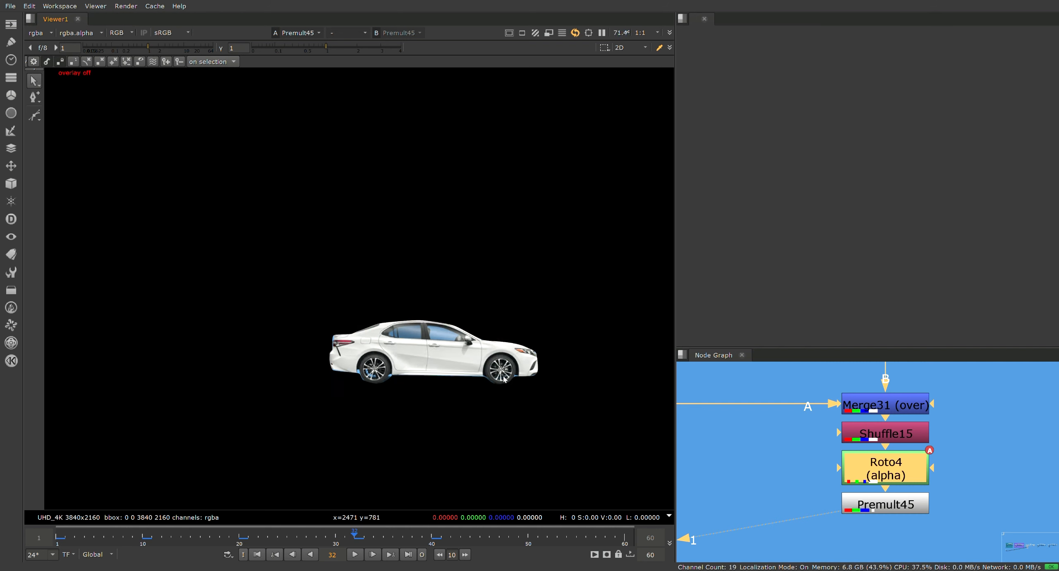
Scrub the matte back and forth between frames 32 and 21 to check how well it follows the car
key(Left)
key(Left)
key(Left)
key(Left)
key(Left)
key(Left)
key(Left)
key(Left)
key(Left)
key(Left)
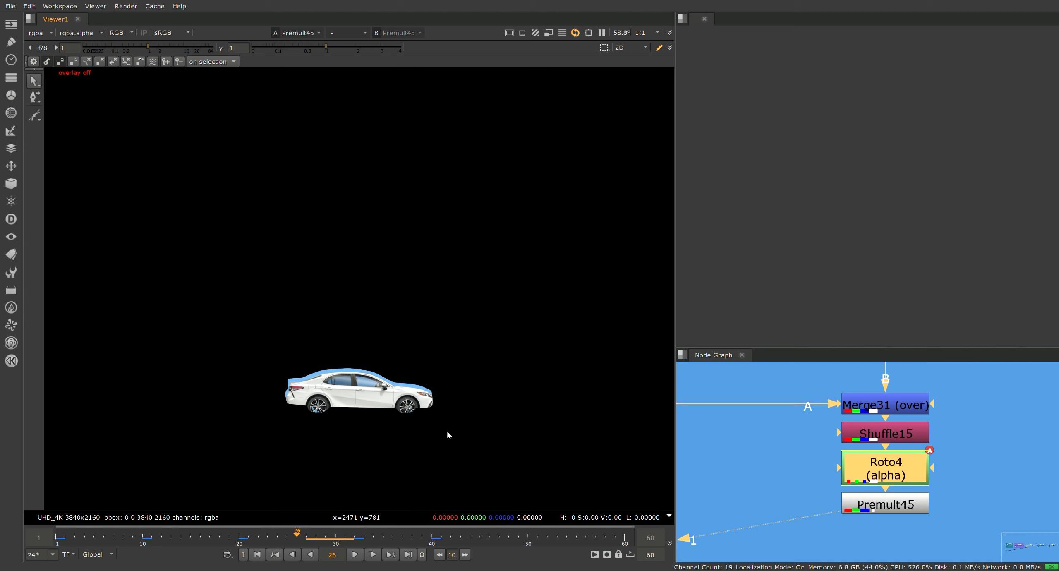
key(Right)
key(Right)
key(Right)
key(Right)
key(Right)
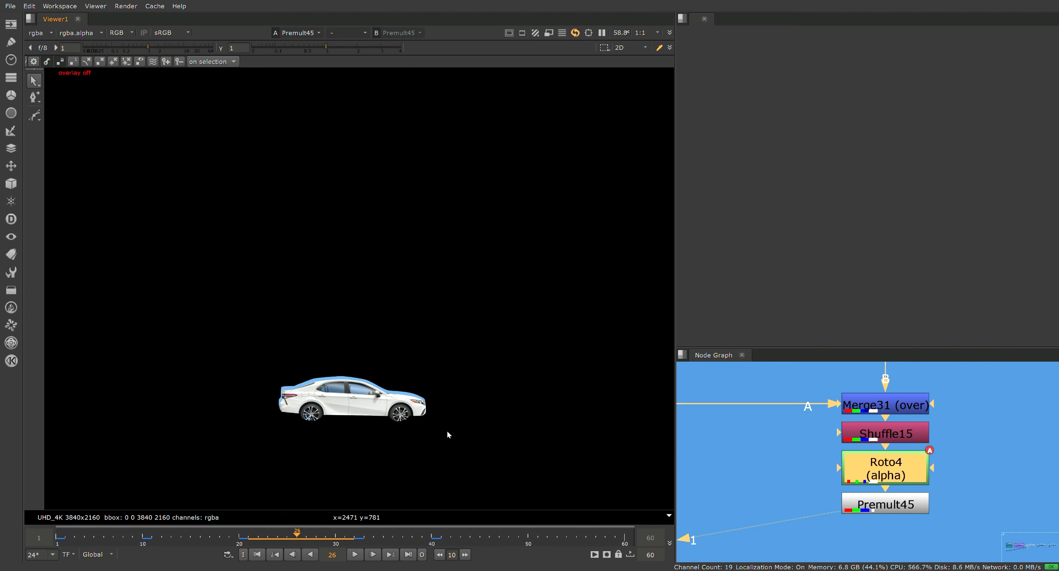
At frame 27, show the overlay, align the whole roto shape with the car and hide the overlay again
scroll(346, 404, up, 3)
key(o)
scroll(362, 392, up, 2)
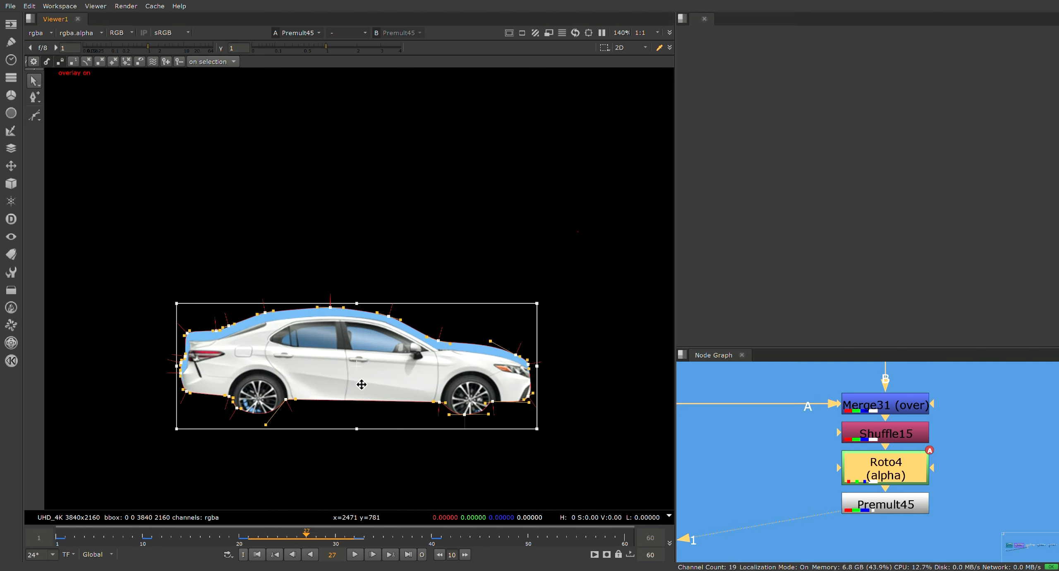
click(415, 306)
scroll(414, 327, down, 6)
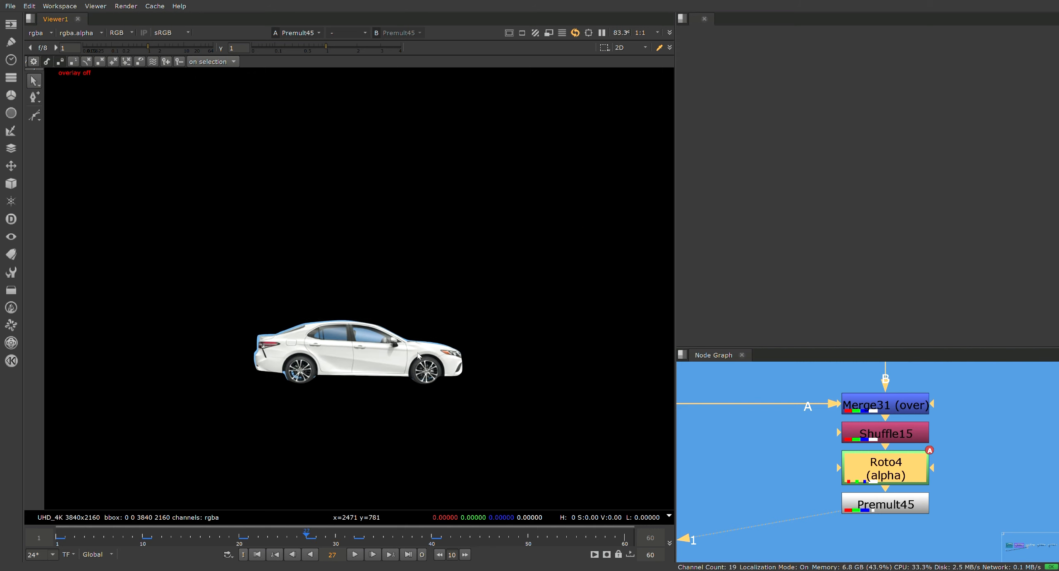
scroll(377, 369, up, 6)
drag(156, 241, 554, 401)
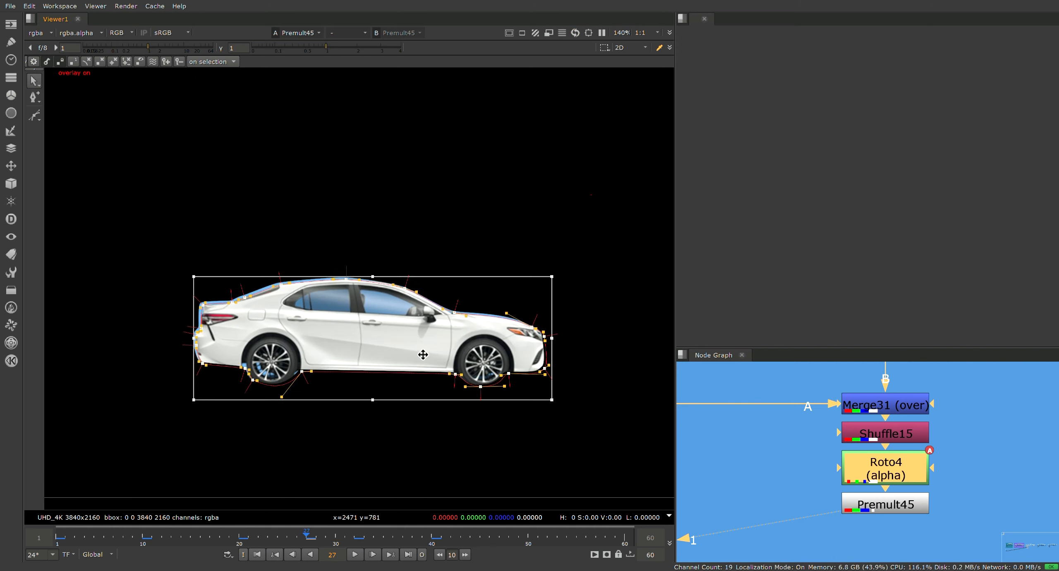
key(o)
scroll(490, 302, down, 2)
Play through the matte and, between the keyframes at 32 and 40, select all shape points and align them with the car
key(j)
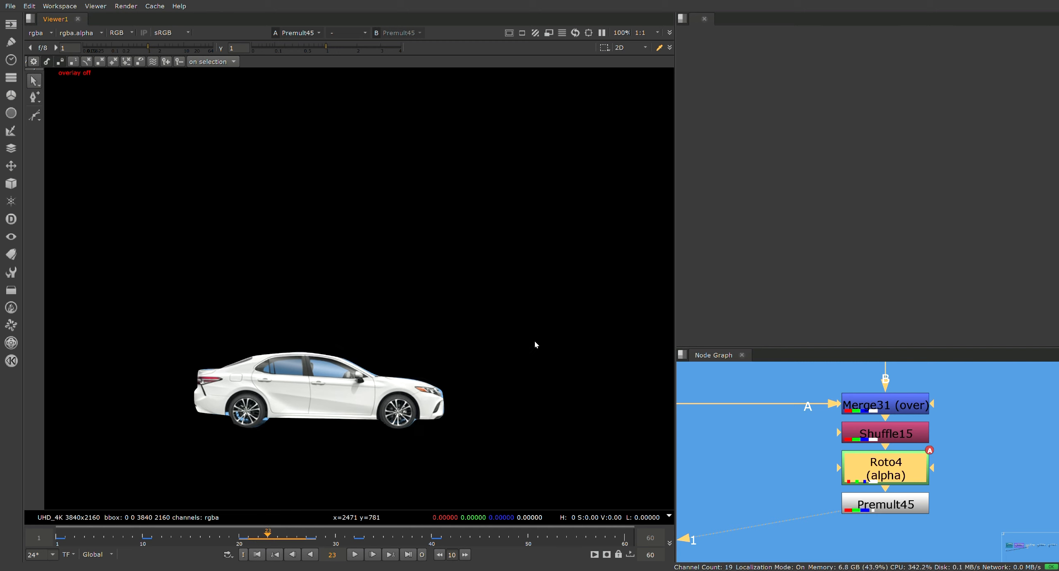
scroll(531, 354, down, 3)
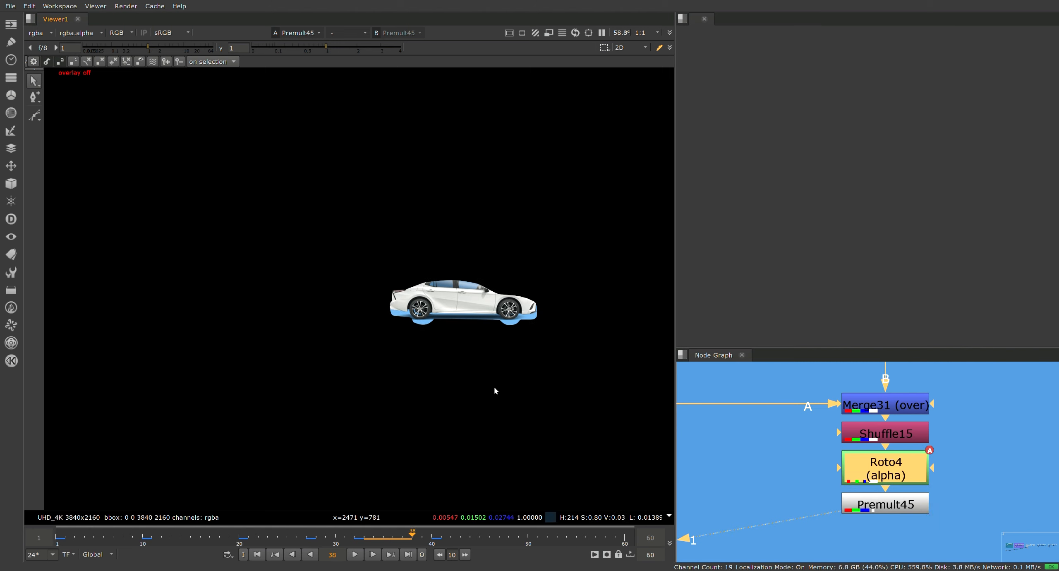
scroll(455, 311, up, 3)
key(o)
drag(237, 203, 548, 369)
key(o)
scroll(475, 358, down, 2)
scroll(475, 358, down, 2)
Scrub the matte back to frame 34 and forward to frame 40 to check the adjusted section
key(Left)
key(Left)
key(Left)
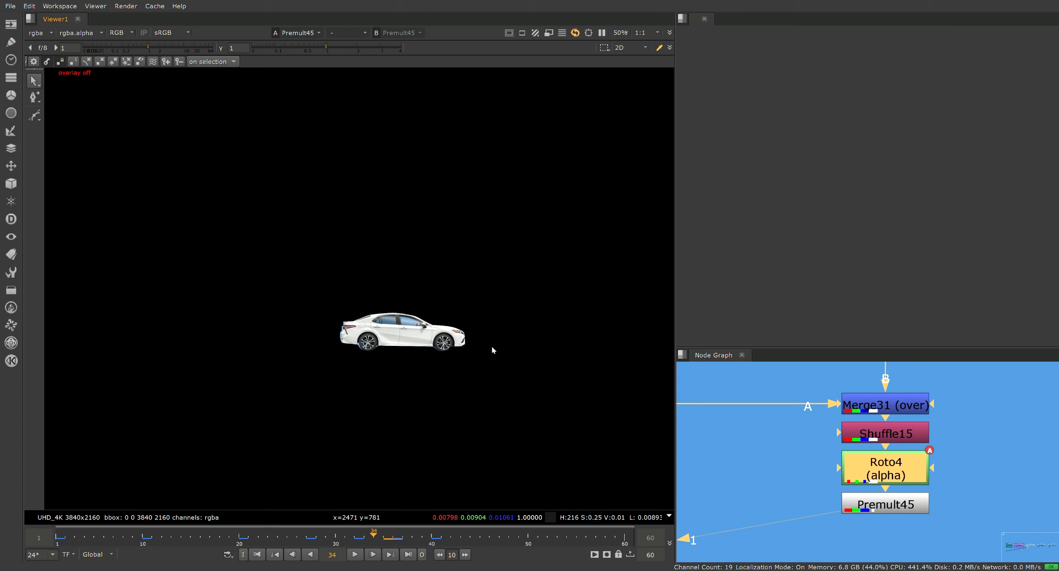
key(Right)
key(Right)
key(Right)
key(Right)
key(Right)
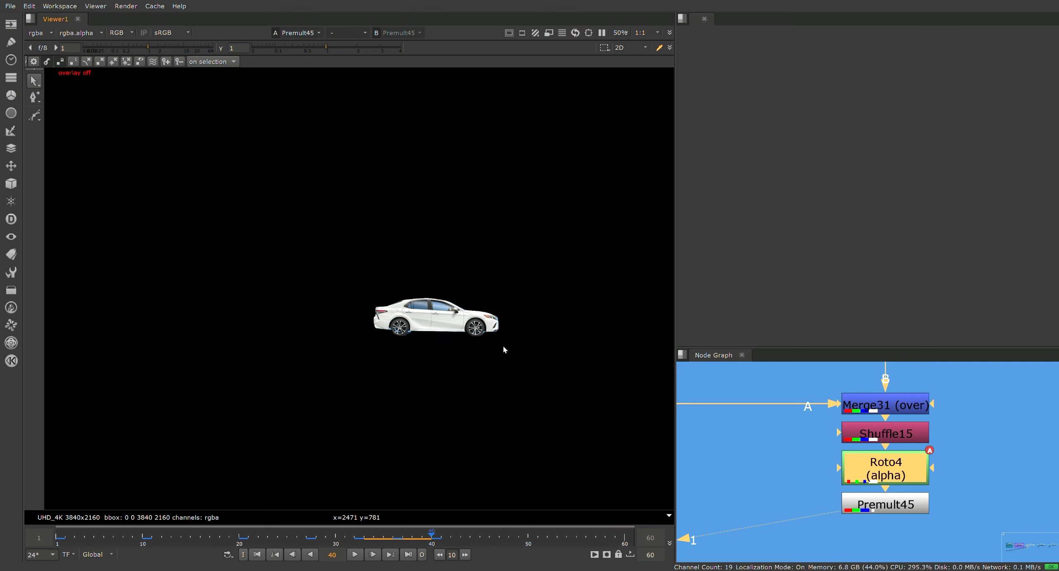
Scrub the matte from frame 40 back to 21 and forward to 41 to check how well it follows the car
key(Left)
key(Left)
key(Left)
key(Left)
key(Left)
key(Left)
key(Left)
key(Left)
key(Left)
key(Left)
key(Left)
key(Left)
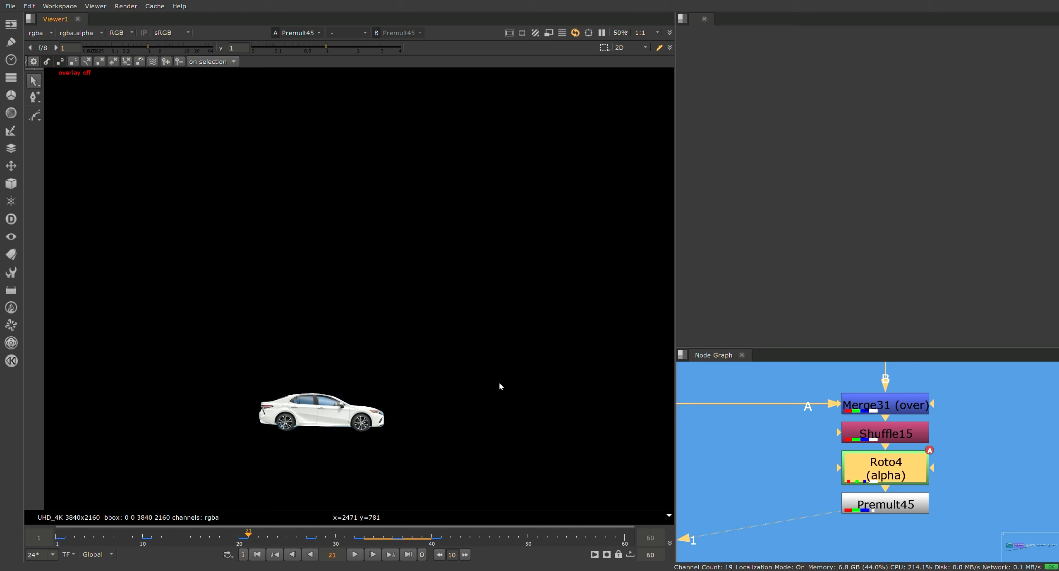
key(Right)
key(Right)
key(Right)
key(Right)
key(Right)
key(Right)
key(Right)
key(Right)
key(Right)
key(Right)
key(Right)
key(Right)
key(Right)
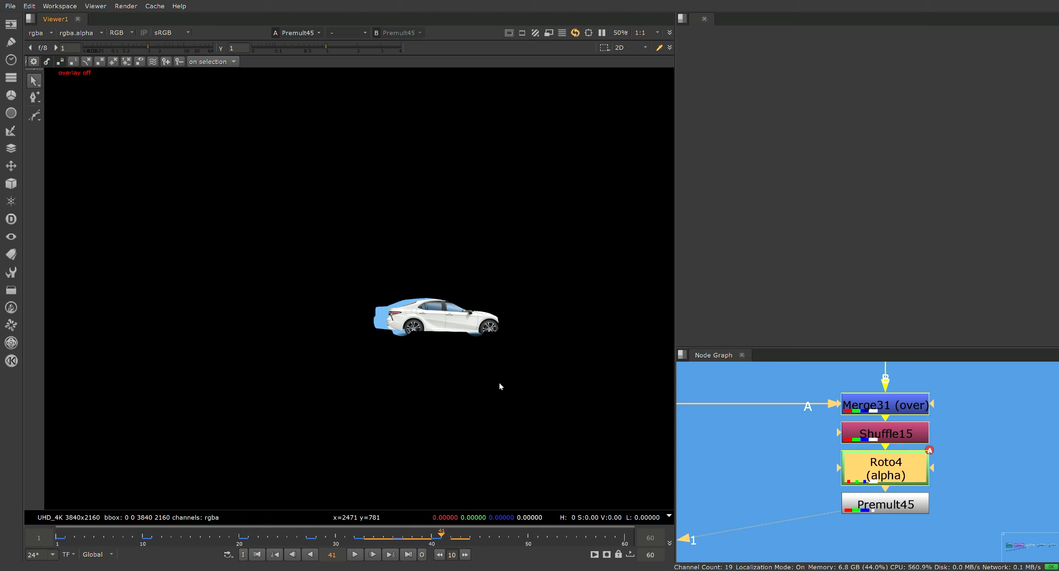
Display the Roto4 output with its shape overlay and go to frame 60
click(926, 516)
scroll(997, 511, down, 1)
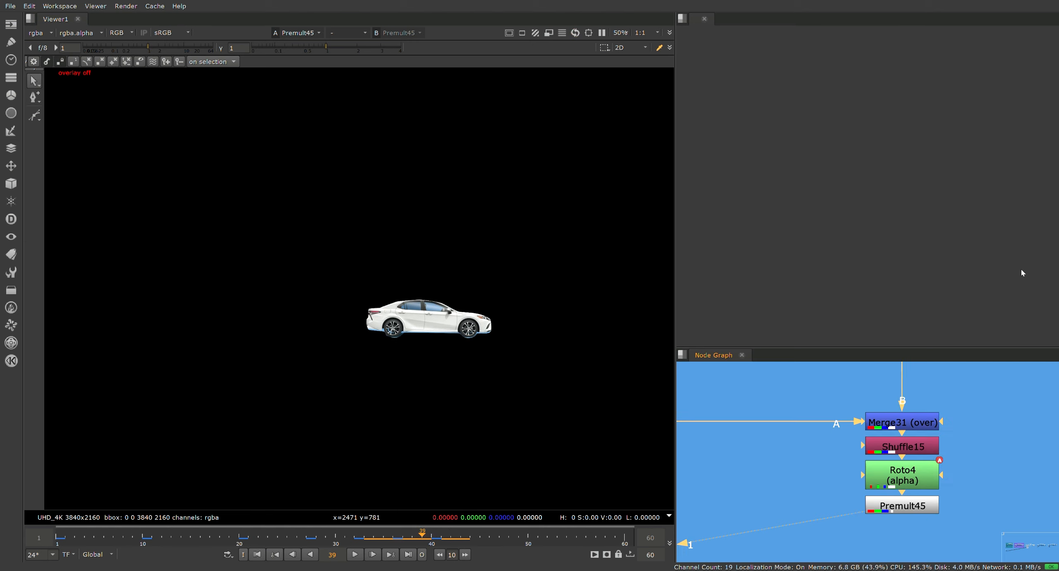
click(1050, 204)
middle_drag(957, 441, 949, 443)
scroll(931, 443, down, 1)
drag(844, 503, 869, 474)
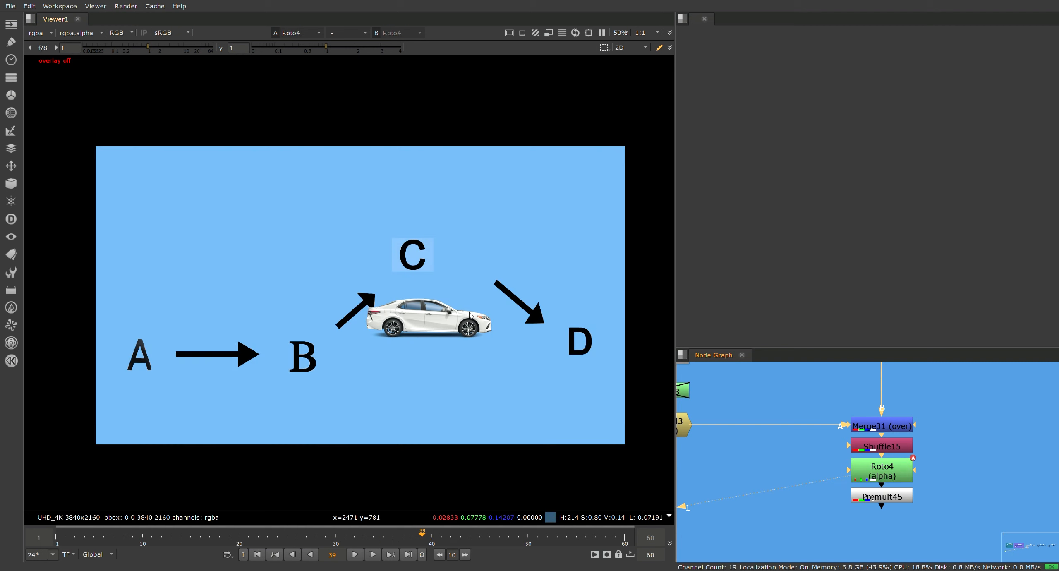
middle_drag(584, 404, 489, 397)
key(q)
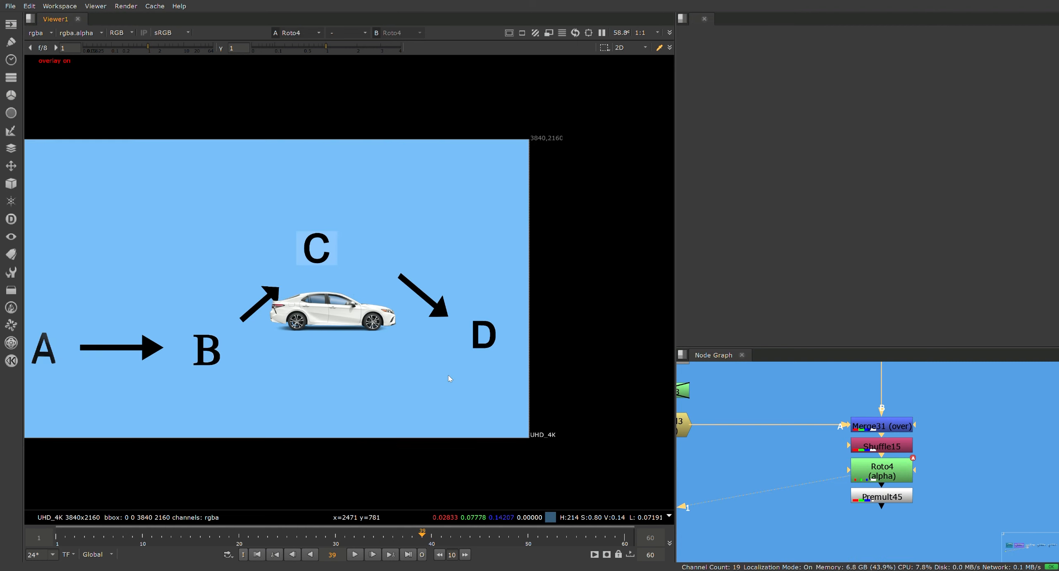
scroll(449, 375, up, 1)
click(885, 471)
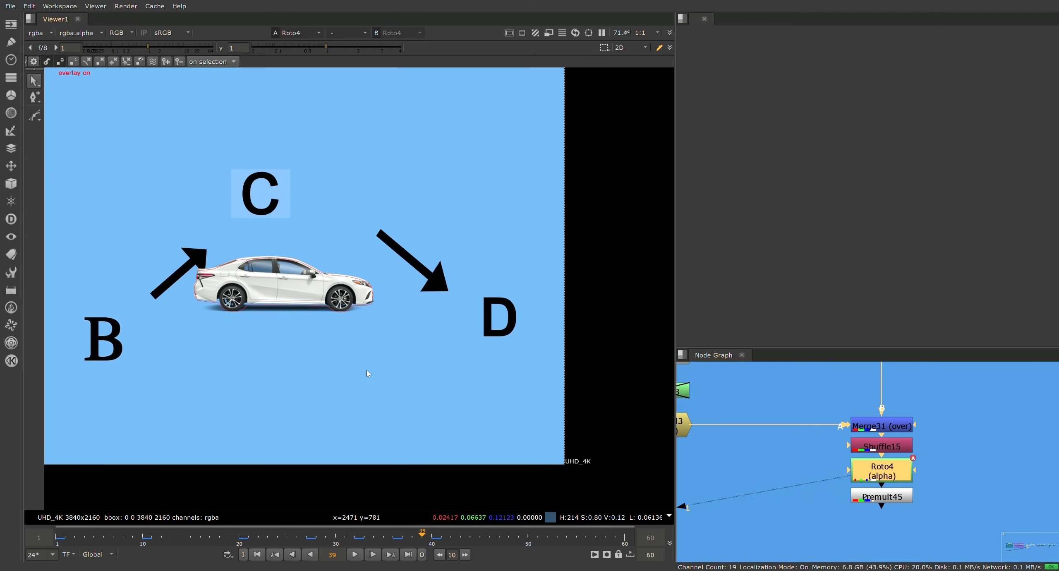
drag(443, 536, 625, 537)
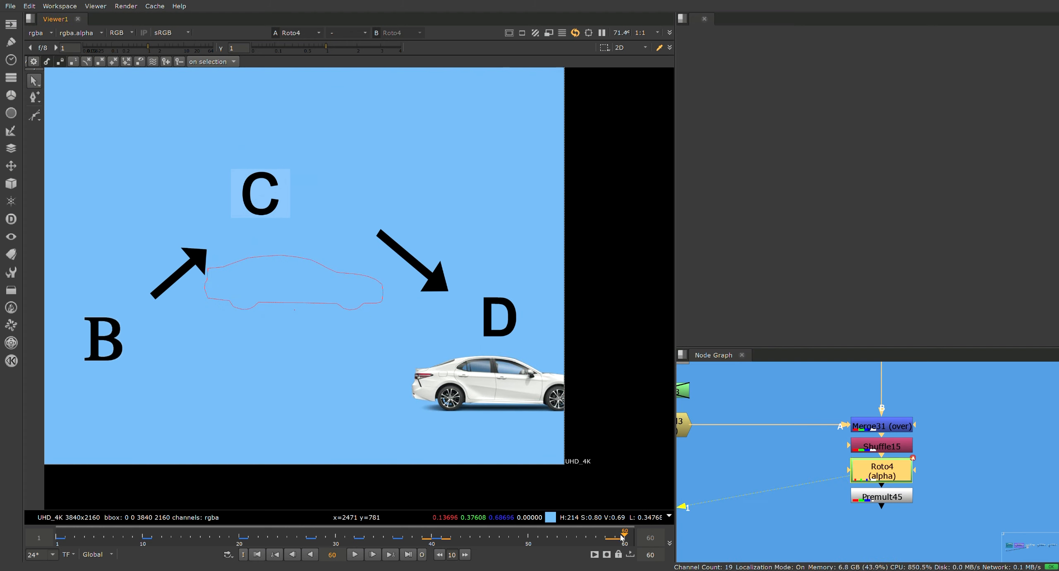
At frame 60, select all roto shape points and align them with the car, extending past the image edge
drag(165, 218, 478, 393)
drag(396, 360, 509, 410)
scroll(509, 407, up, 2)
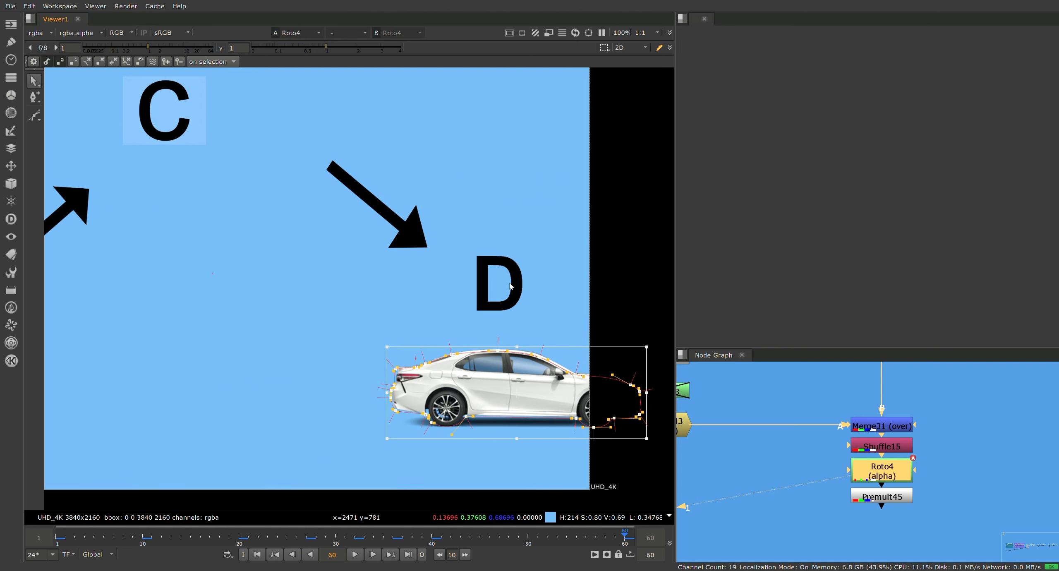
click(513, 296)
scroll(537, 378, up, 1)
drag(310, 317, 681, 505)
drag(528, 417, 530, 417)
click(490, 271)
scroll(489, 333, down, 1)
Display the Premult45 result with the roto overlay hidden
click(882, 497)
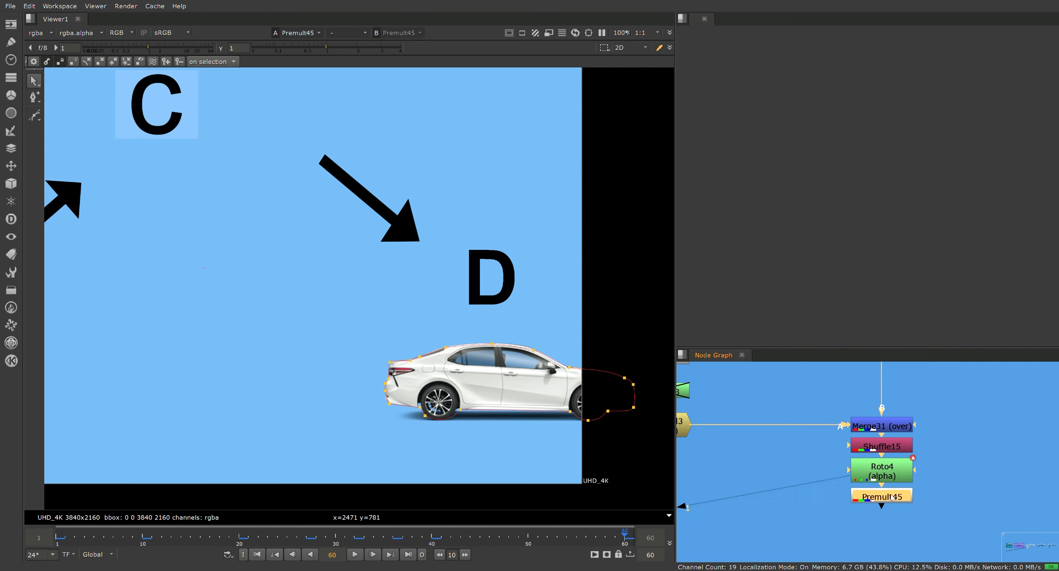
key(1)
click(811, 480)
scroll(439, 423, down, 3)
scroll(438, 421, down, 1)
key(q)
Scrub the matte from frame 60 back to 42 and forward again to find where it drifts off the car
key(Left)
key(Left)
key(Left)
key(Left)
key(Left)
key(Left)
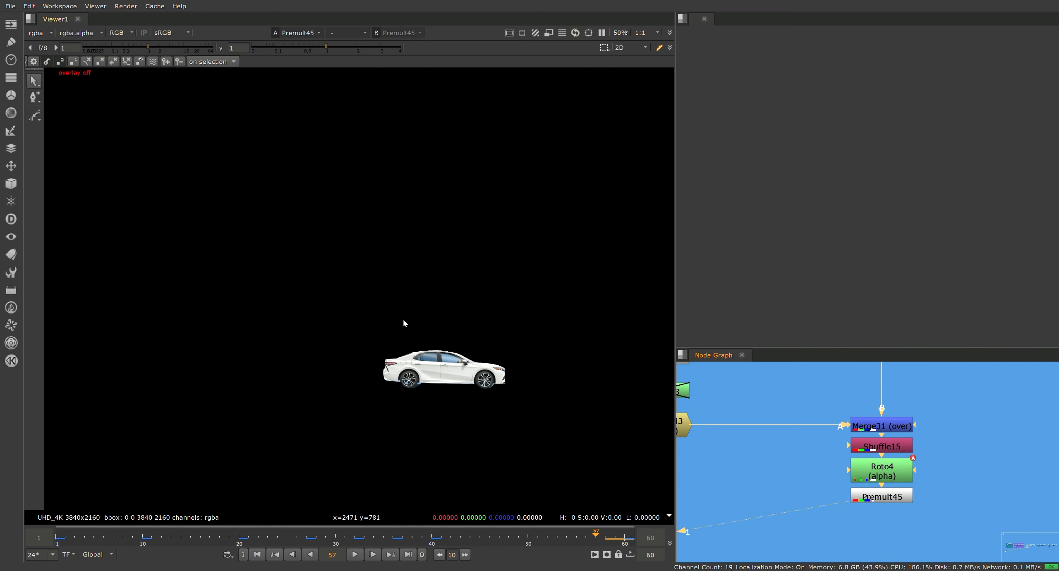
key(Left)
key(Left)
key(Left)
key(Left)
key(Left)
key(Left)
key(Left)
key(Left)
key(Left)
key(Left)
key(Left)
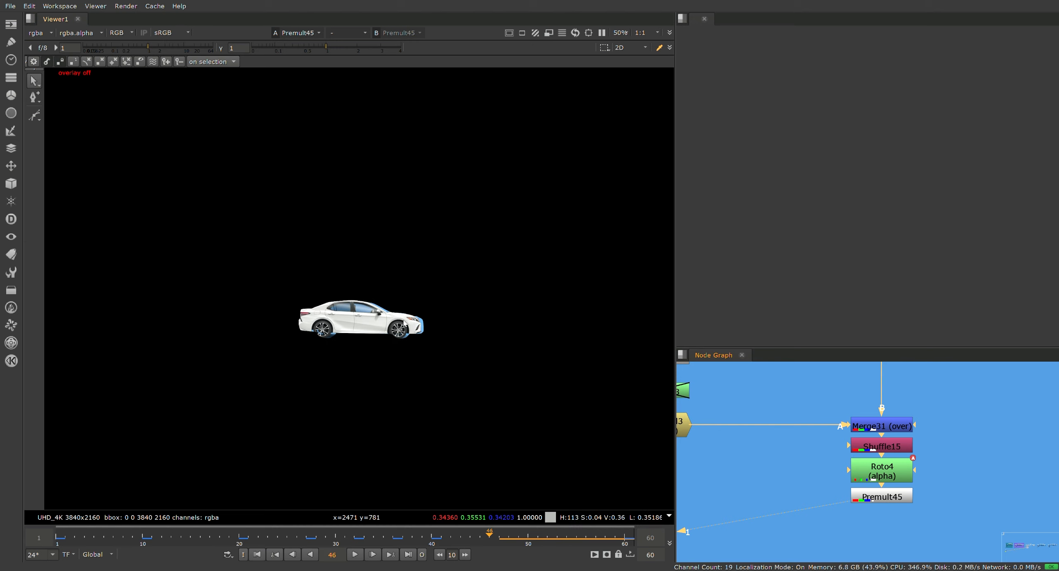
key(Left)
key(Left)
key(Left)
key(Right)
key(Right)
key(Right)
key(Right)
key(Right)
key(Right)
key(Right)
key(Right)
key(Right)
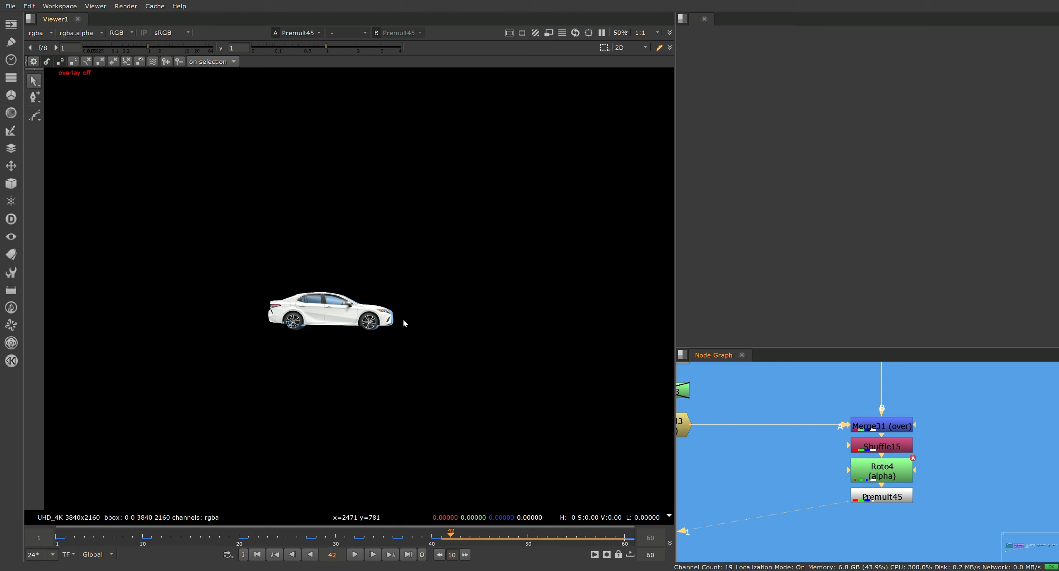
At frame 48, show the overlay, align the whole roto shape with the car and hide the overlay again
scroll(470, 382, up, 5)
middle_drag(357, 303, 476, 368)
key(Right)
key(Left)
key(Left)
key(o)
drag(196, 216, 566, 431)
key(o)
key(Right)
key(Right)
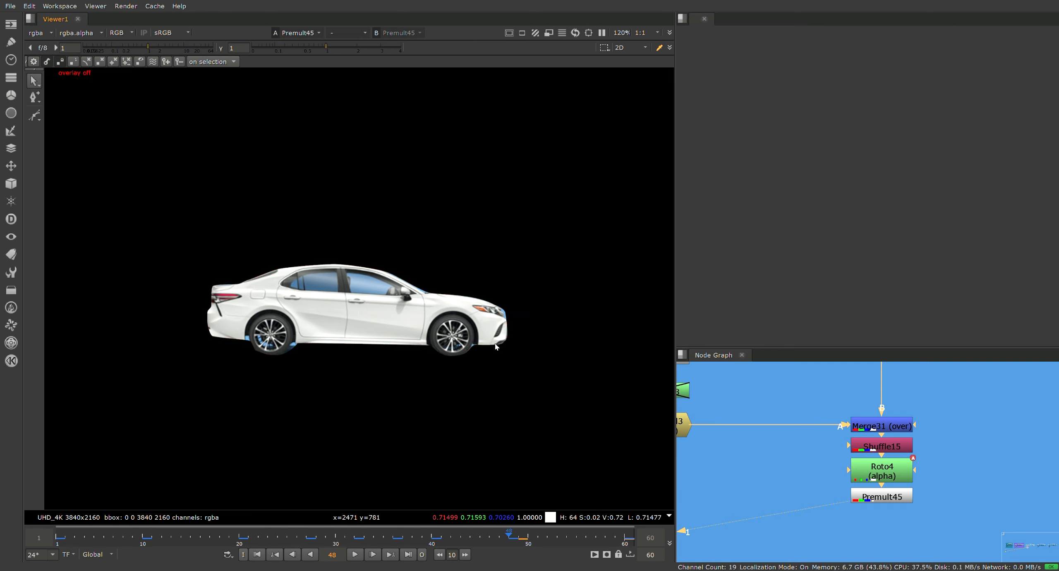
Scrub the matte forward from frame 48 to check the section after the new keyframe
scroll(452, 378, down, 5)
key(Right)
key(Right)
key(Right)
key(Right)
key(Right)
key(Right)
key(Right)
key(Right)
key(Right)
key(Right)
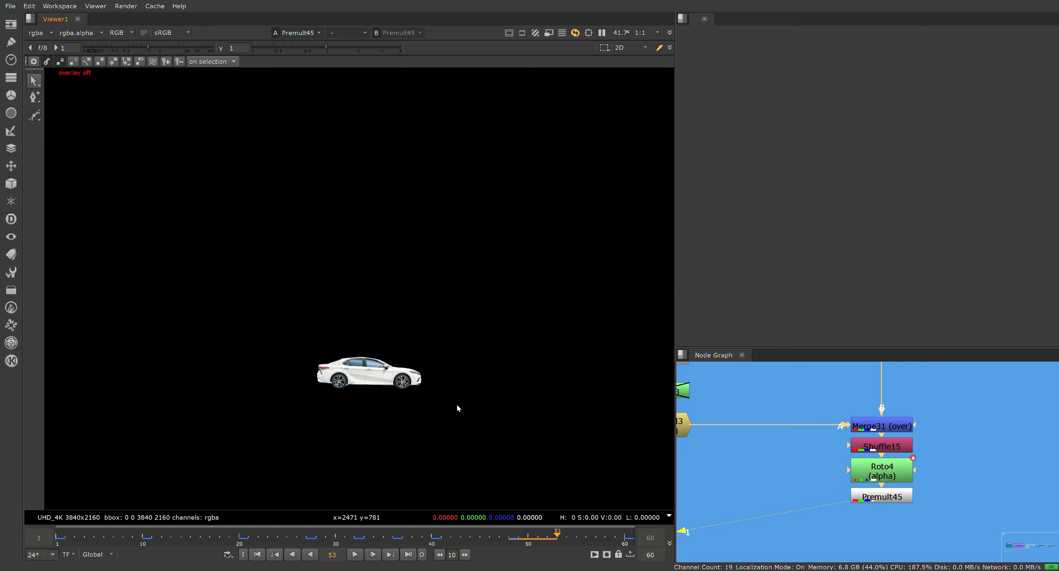
Play the whole car matte animation and stop it at frame 40
key(l)
scroll(438, 388, up, 2)
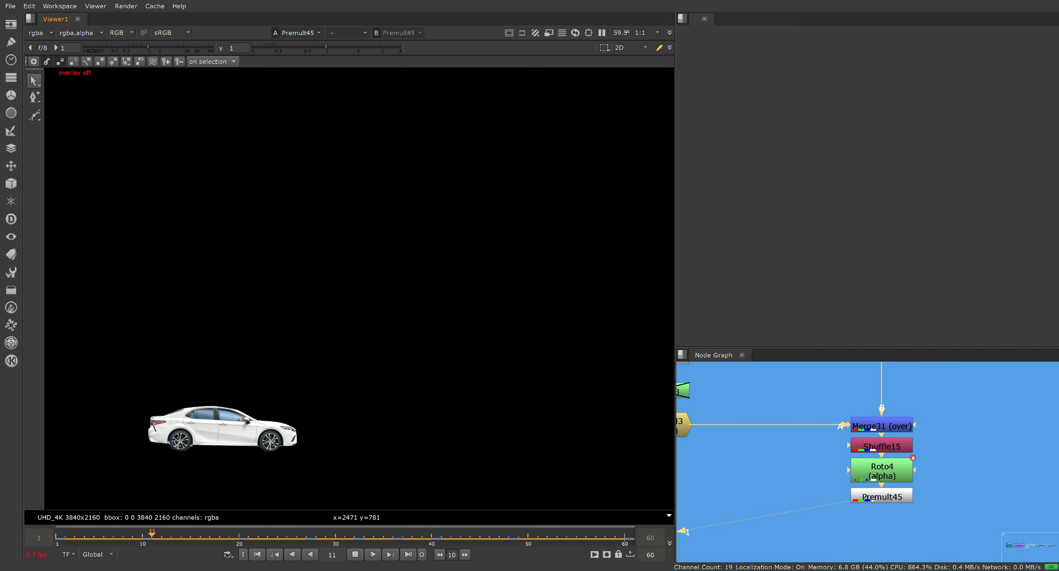
click(355, 555)
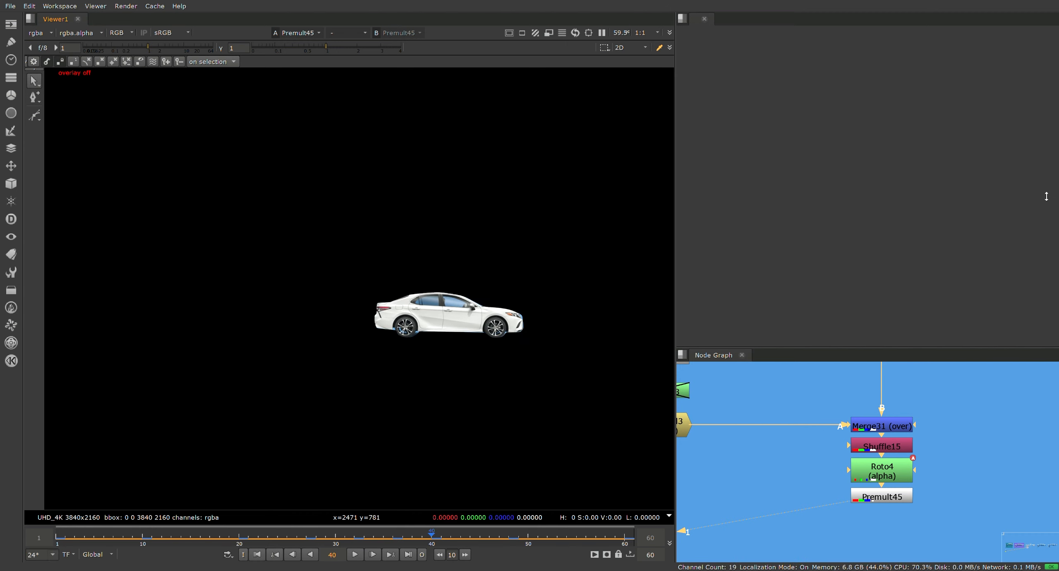
scroll(733, 454, down, 5)
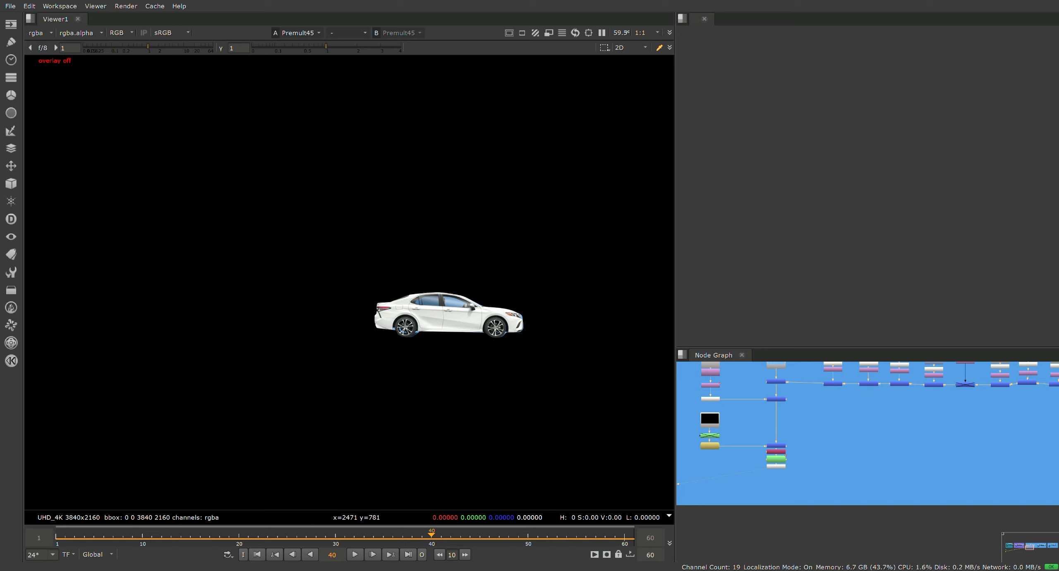
scroll(431, 311, up, 1)
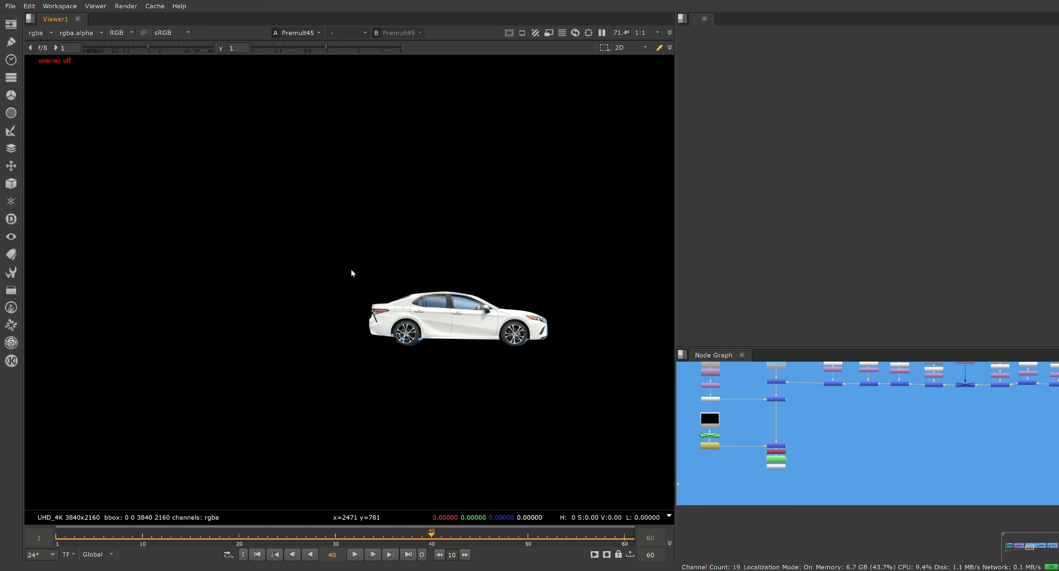
mouse_move(331, 258)
mouse_down()
mouse_move(574, 383)
mouse_move(331, 249)
mouse_up()
scroll(331, 257, down, 3)
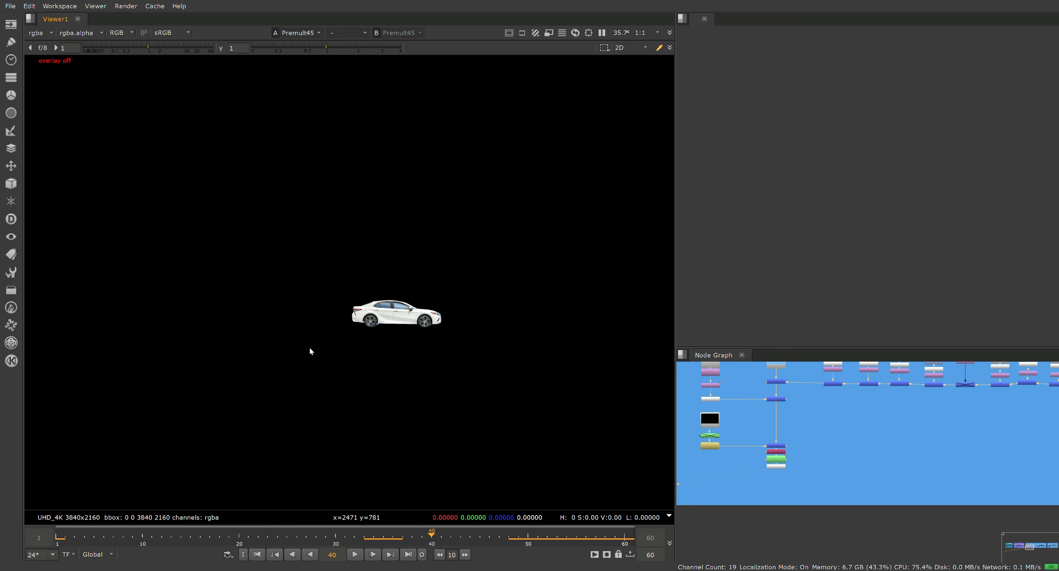
key(space)
key(space)
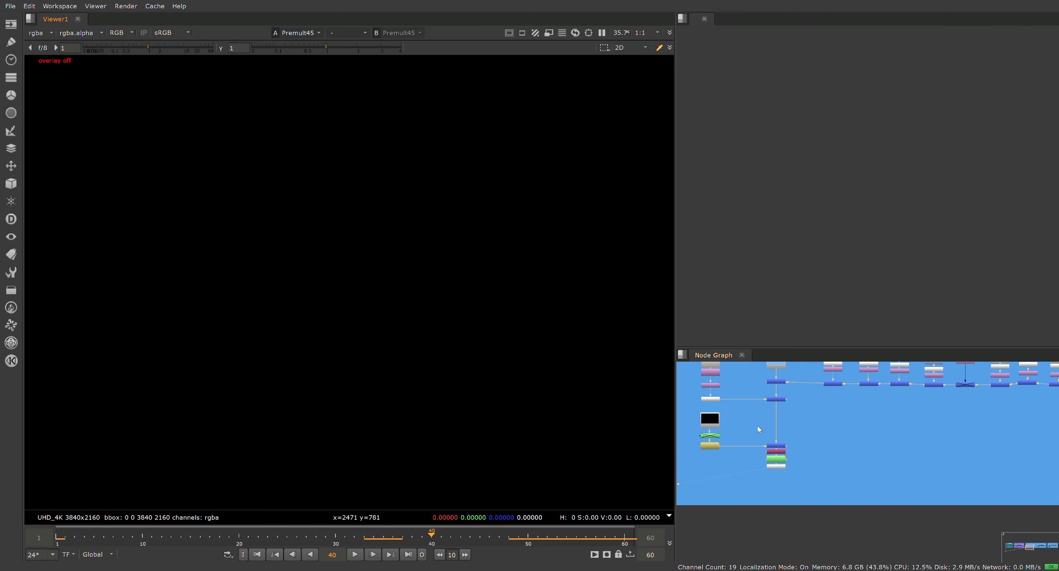
scroll(720, 419, down, 1)
key(f)
scroll(439, 323, down, 3)
key(f)
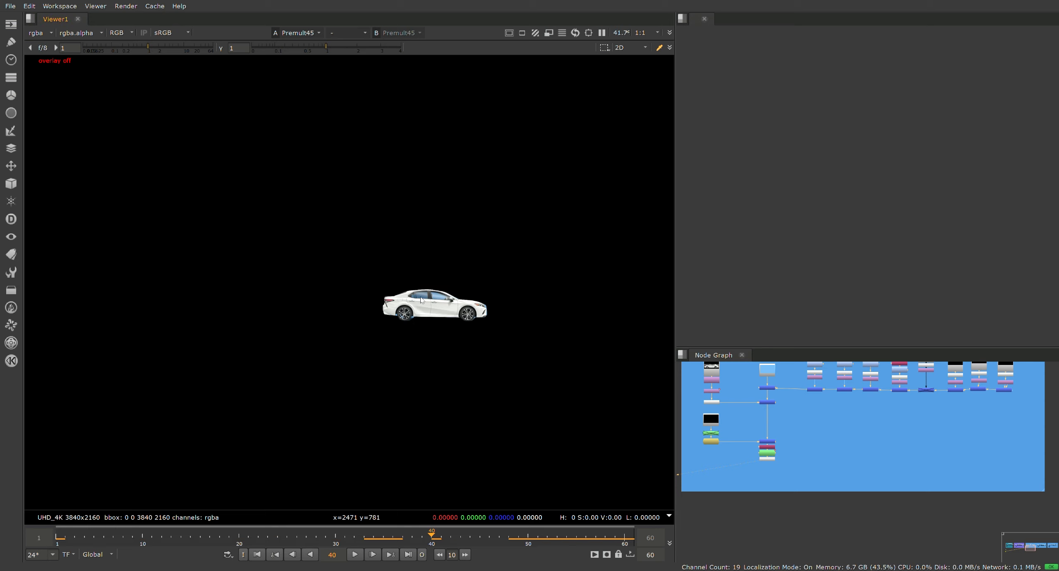
Locate the Read44 live-action footage in the node graph and display it at frame 1
scroll(790, 453, down, 5)
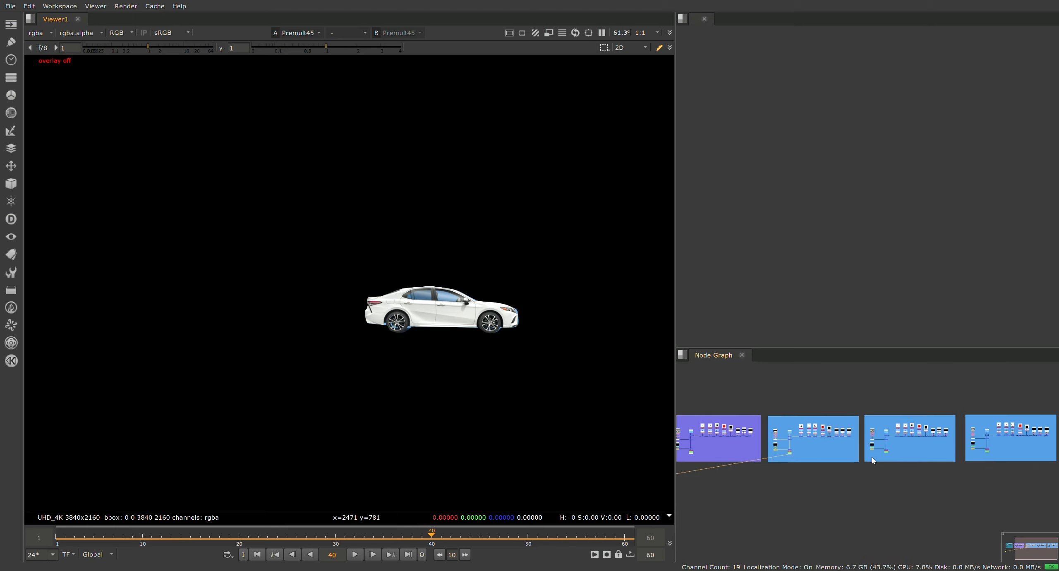
scroll(806, 407, down, 2)
mouse_move(806, 406)
mouse_down()
mouse_move(922, 486)
mouse_move(980, 504)
mouse_move(818, 406)
mouse_up()
click(820, 402)
middle_drag(768, 455, 888, 421)
scroll(765, 439, up, 3)
scroll(766, 439, up, 5)
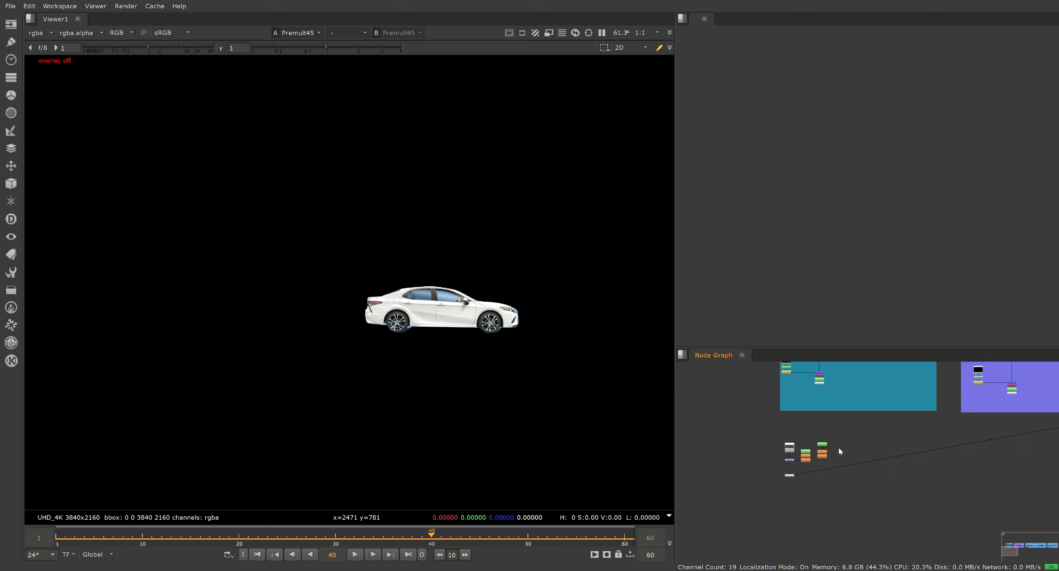
click(773, 442)
key(1)
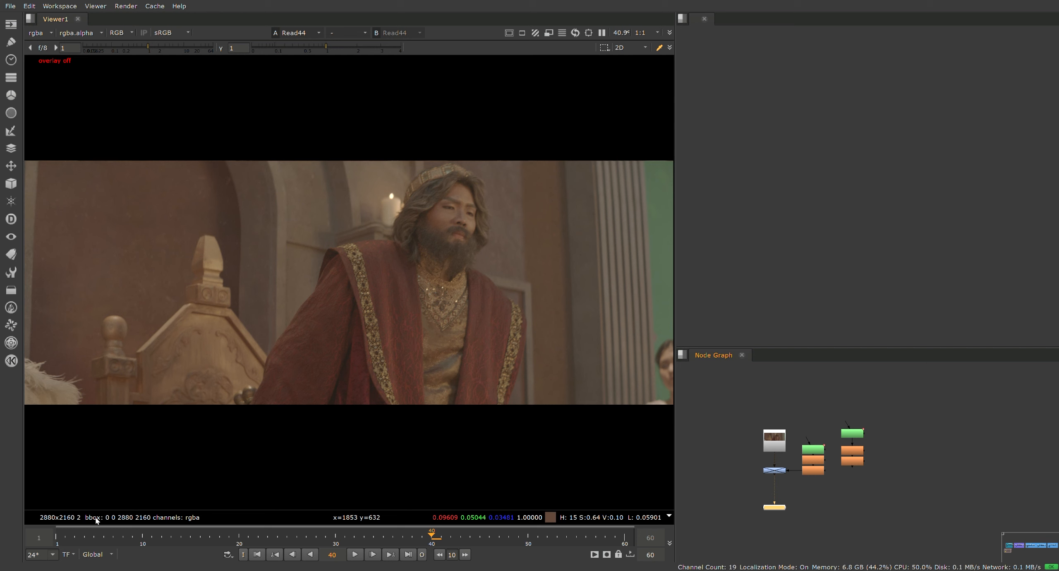
click(57, 538)
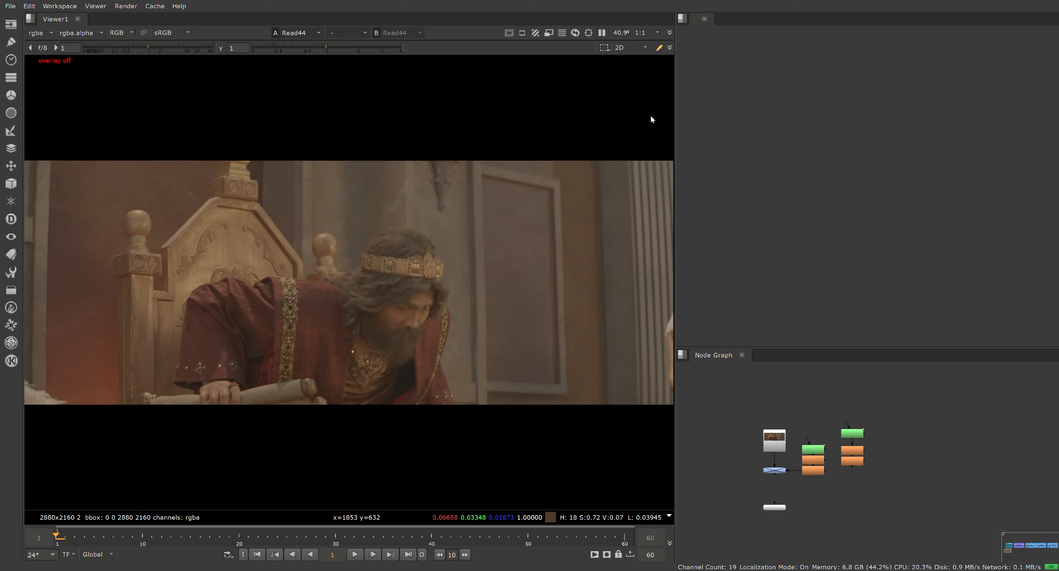
Scrub through the Read44 footage and examine the crowned man closely at frame 1
scroll(1005, 488, down, 2)
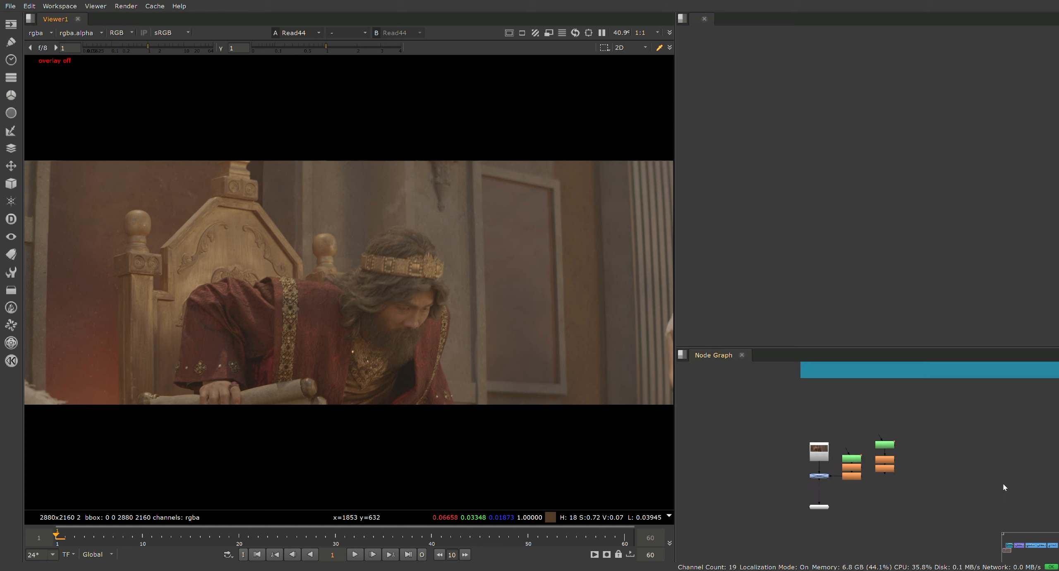
scroll(932, 456, down, 4)
scroll(954, 467, up, 4)
scroll(794, 457, up, 3)
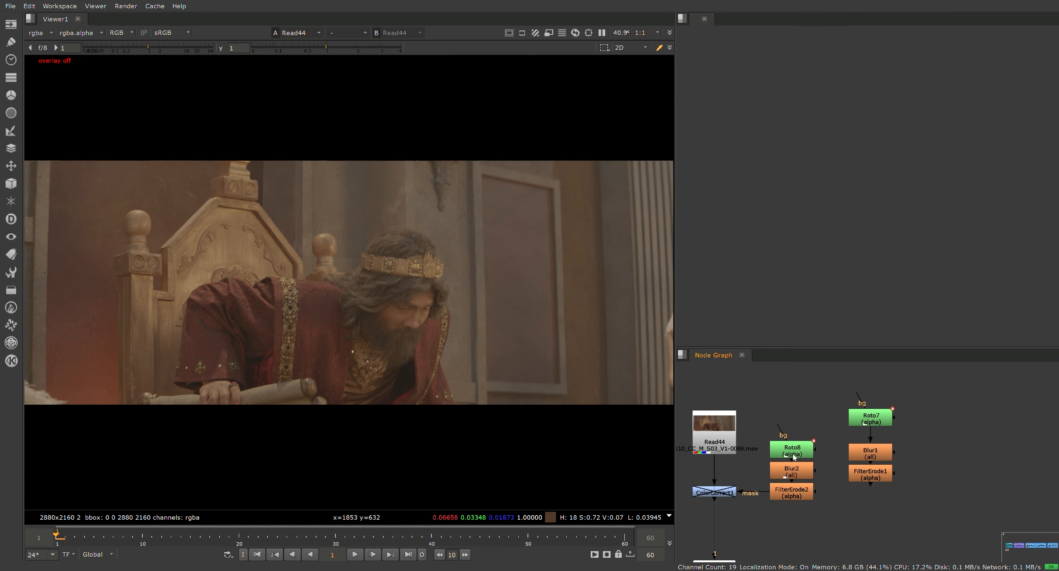
mouse_move(58, 537)
mouse_down()
mouse_move(596, 533)
mouse_move(57, 534)
mouse_up()
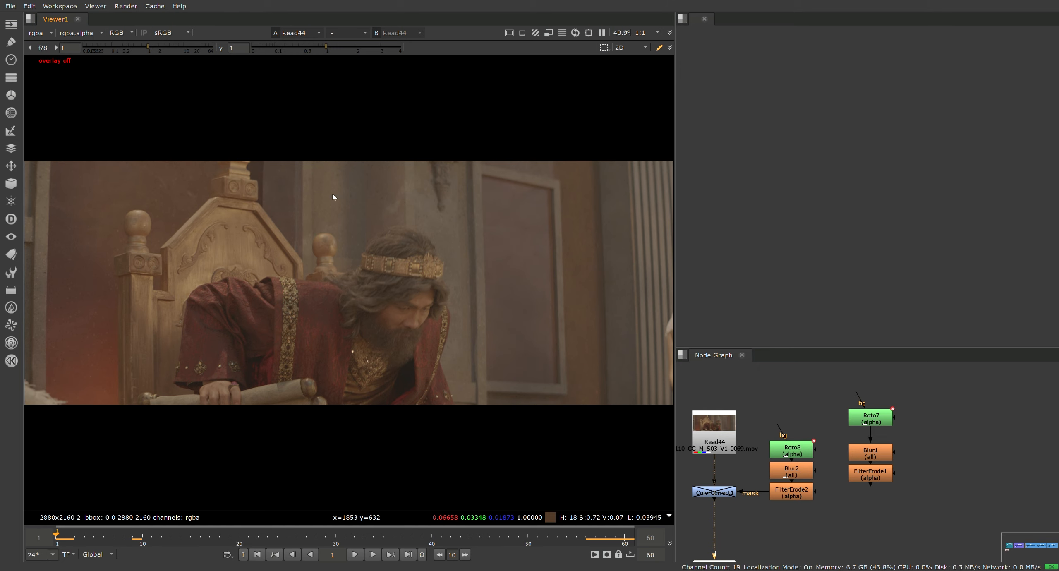
scroll(347, 302, up, 3)
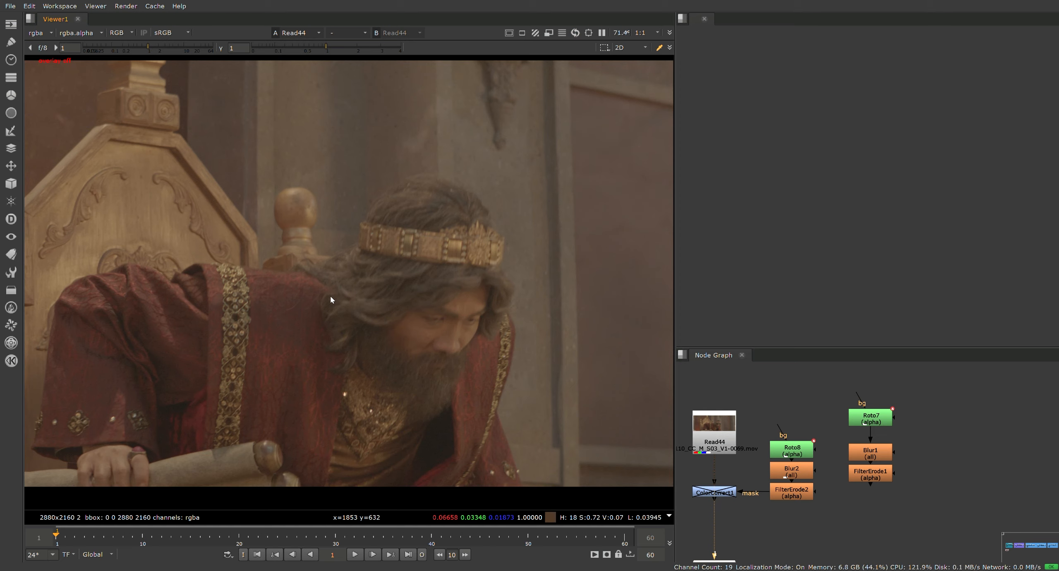
scroll(330, 300, down, 3)
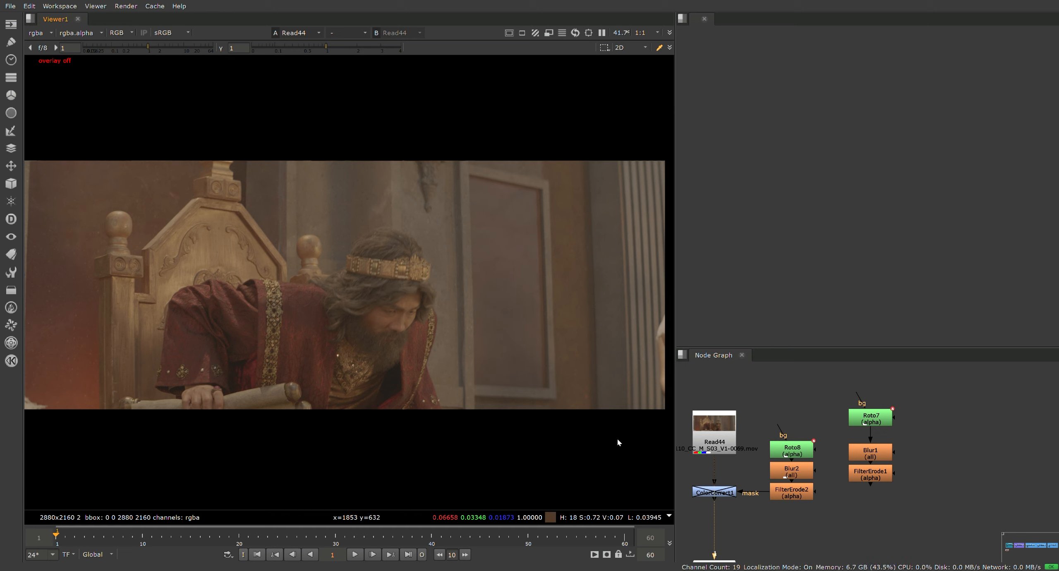
Delete the disabled ColorCorrect1 node below Read44
scroll(724, 492, up, 2)
click(722, 490)
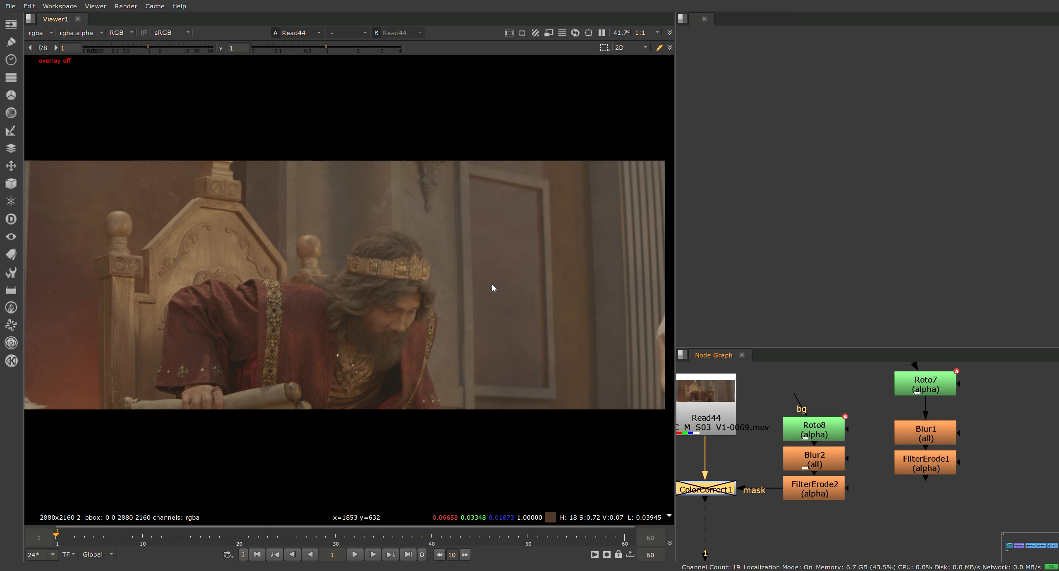
scroll(459, 313, down, 2)
scroll(432, 265, up, 2)
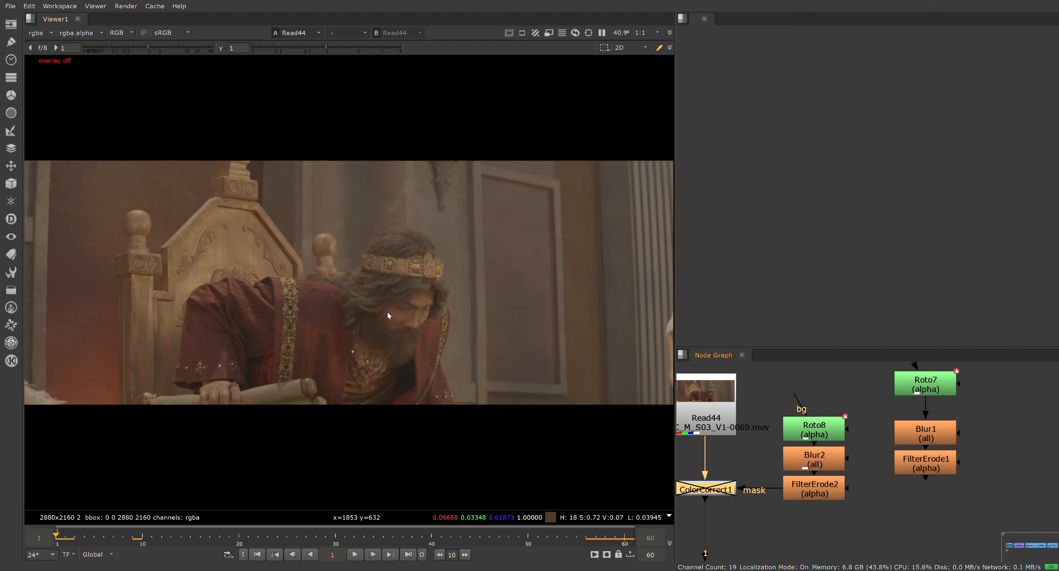
scroll(722, 496, up, 2)
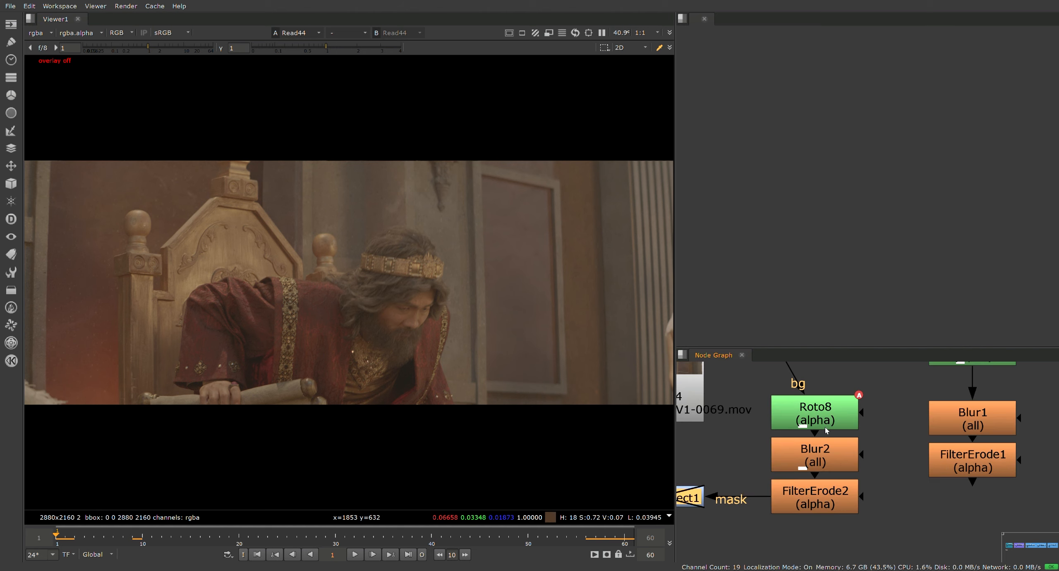
key(Delete)
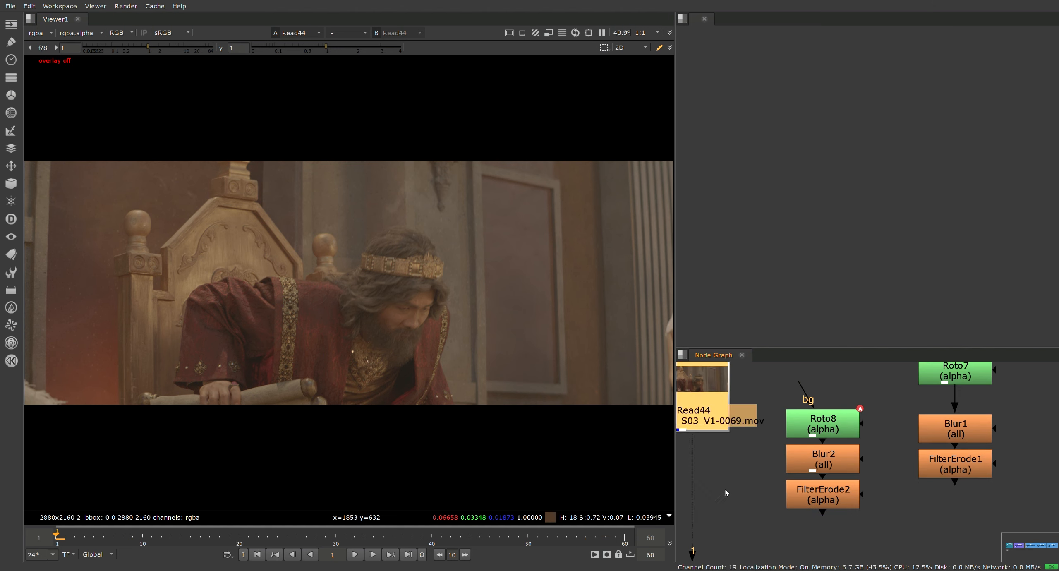
Delete the Roto7 and Roto8 chains with their Blur and FilterErode nodes, and add a new Roto node
scroll(881, 456, down, 2)
middle_drag(898, 449, 891, 465)
drag(886, 499, 964, 392)
key(Delete)
drag(926, 533, 787, 414)
key(Delete)
key(o)
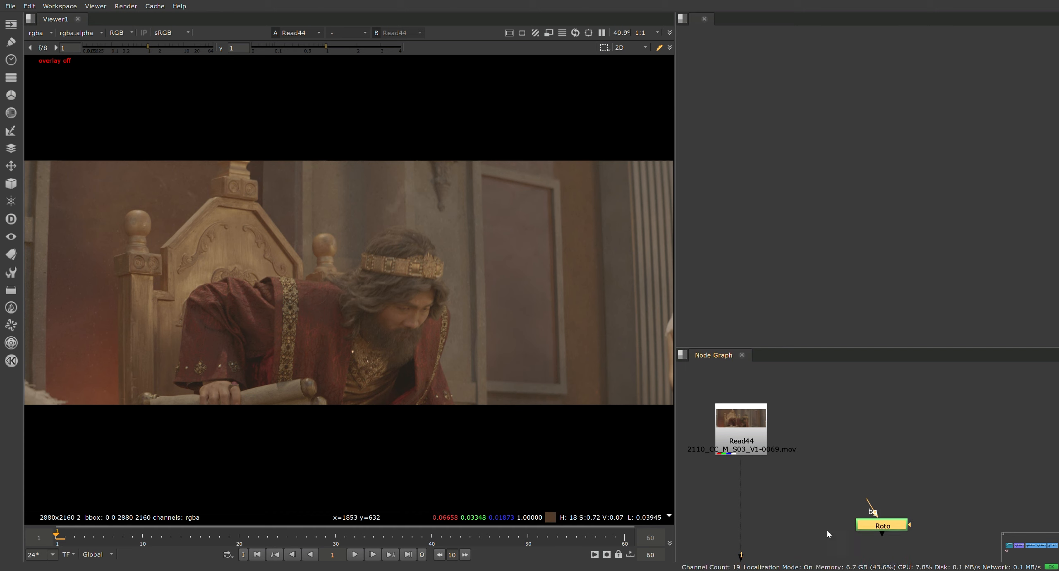
key(p)
scroll(869, 534, up, 2)
drag(869, 533, 844, 472)
click(880, 546)
key(Delete)
Draw a closed Bezier shape around the man's crown, hair and beard on Roto7 at frame 1
scroll(863, 454, down, 2)
click(863, 454)
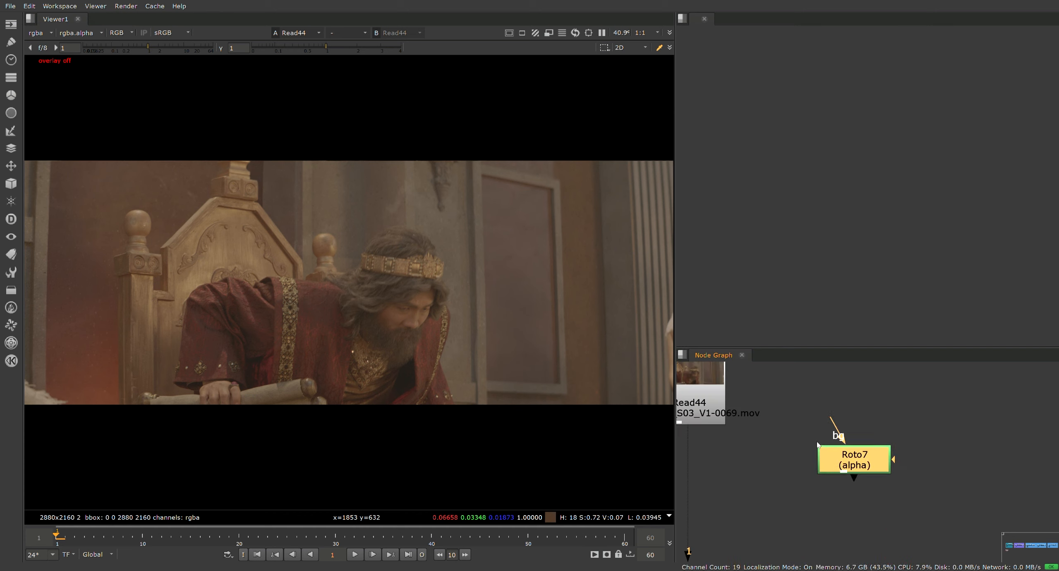
key(o)
scroll(308, 313, up, 5)
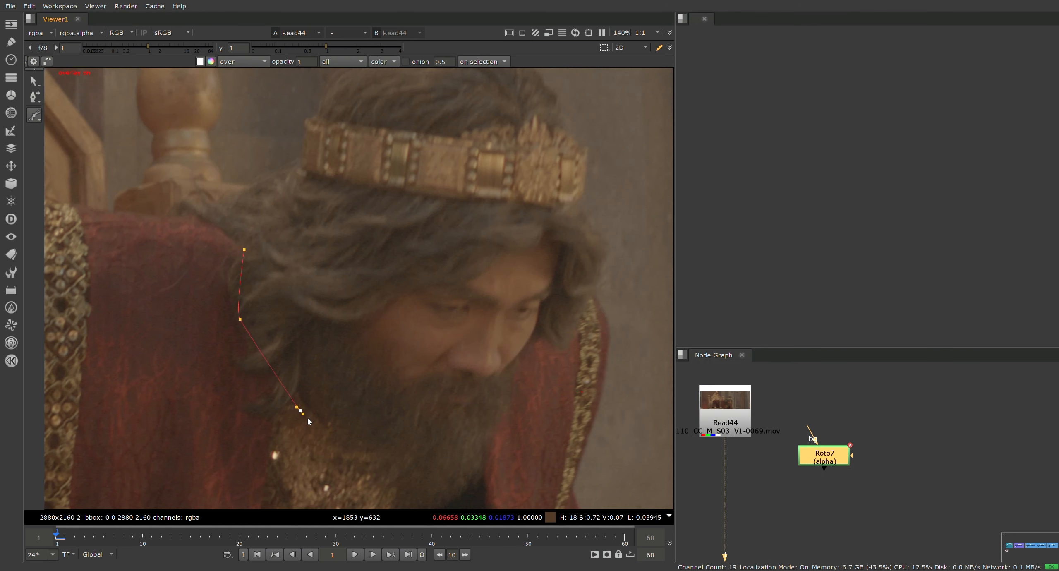
scroll(308, 421, down, 2)
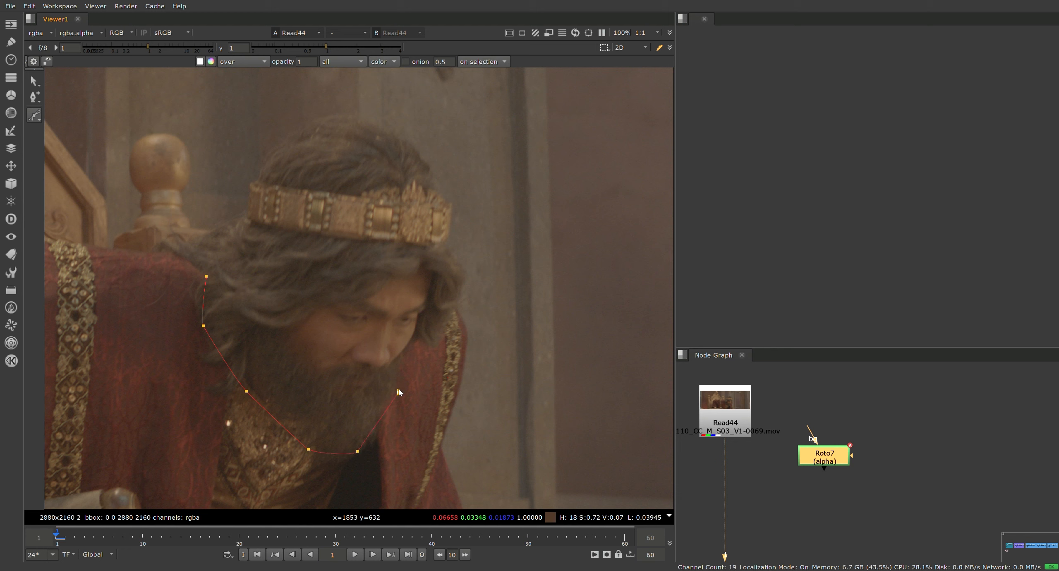
click(448, 328)
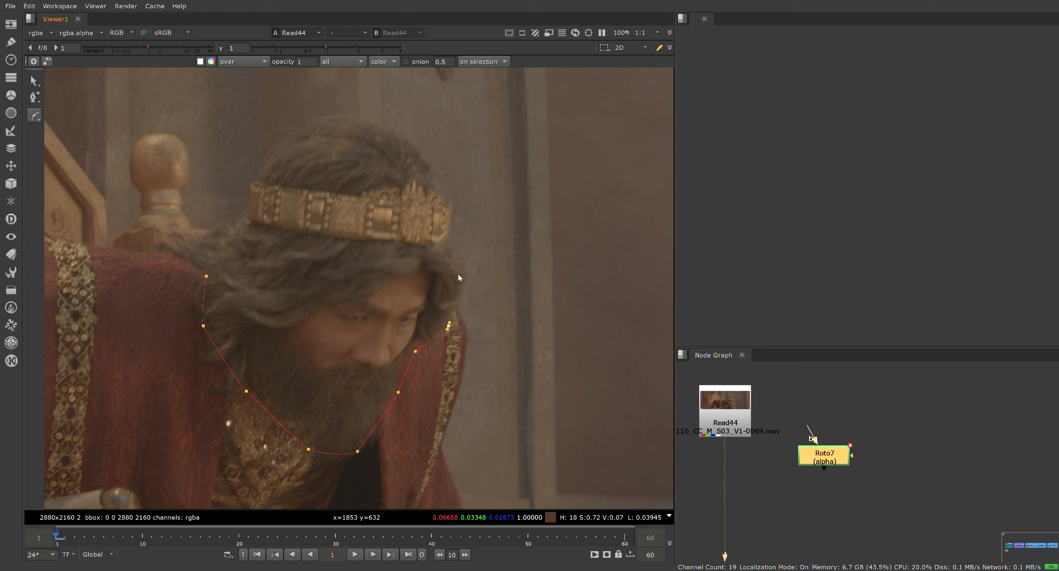
click(445, 241)
click(450, 208)
click(356, 128)
drag(296, 131, 282, 144)
click(242, 215)
click(223, 241)
click(206, 276)
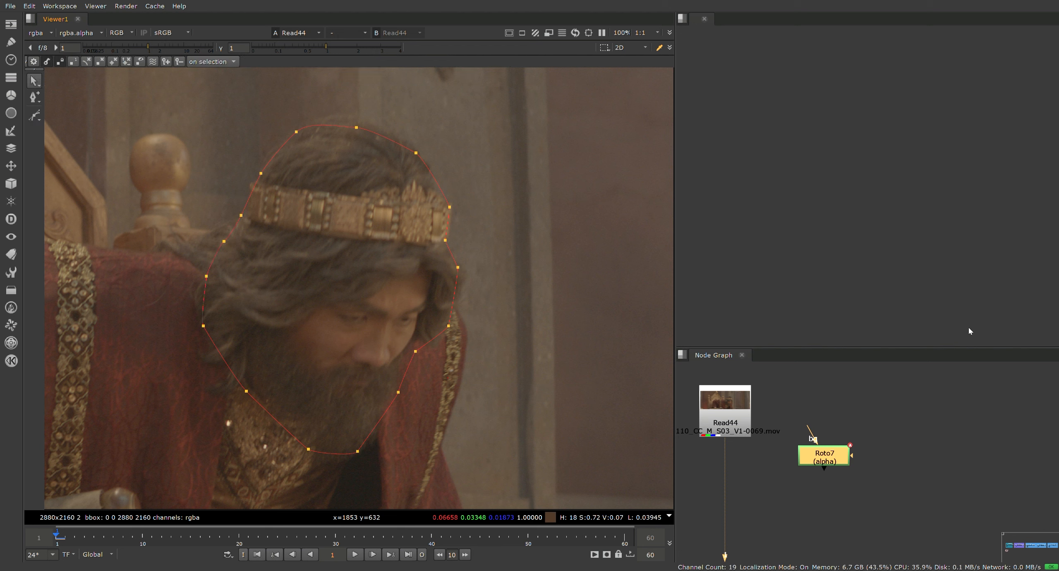
Move the Roto7 node clear of Read44 and check its alpha matte in the viewer
middle_drag(823, 491, 867, 478)
click(769, 409)
drag(878, 438, 889, 470)
click(782, 416)
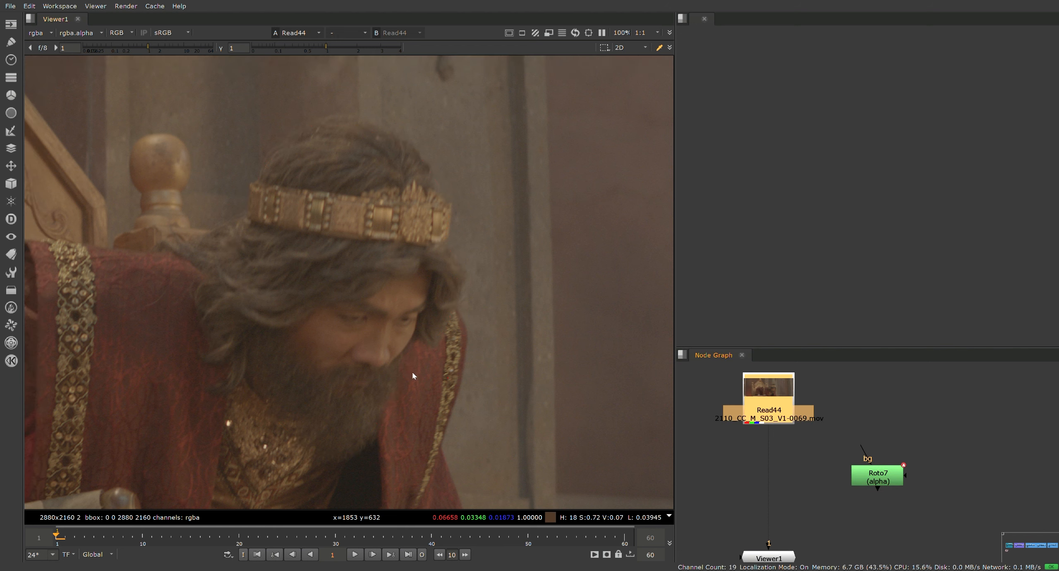
click(870, 482)
key(1)
key(a)
key(f)
key(a)
key(a)
Display the Read44 footage again and add a ColorCorrect node below it
click(769, 401)
key(1)
click(778, 467)
scroll(778, 466, up, 3)
key(a)
click(782, 400)
key(c)
drag(780, 430, 780, 484)
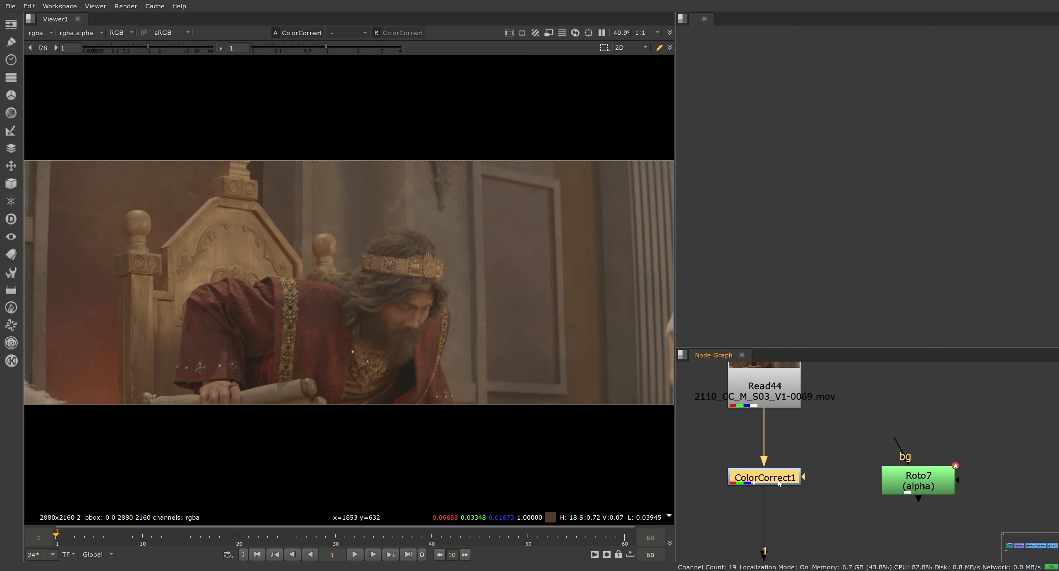
Connect the mask input of ColorCorrect1 to Roto7 and strongly brighten the masked head
drag(898, 489, 898, 477)
drag(807, 480, 916, 491)
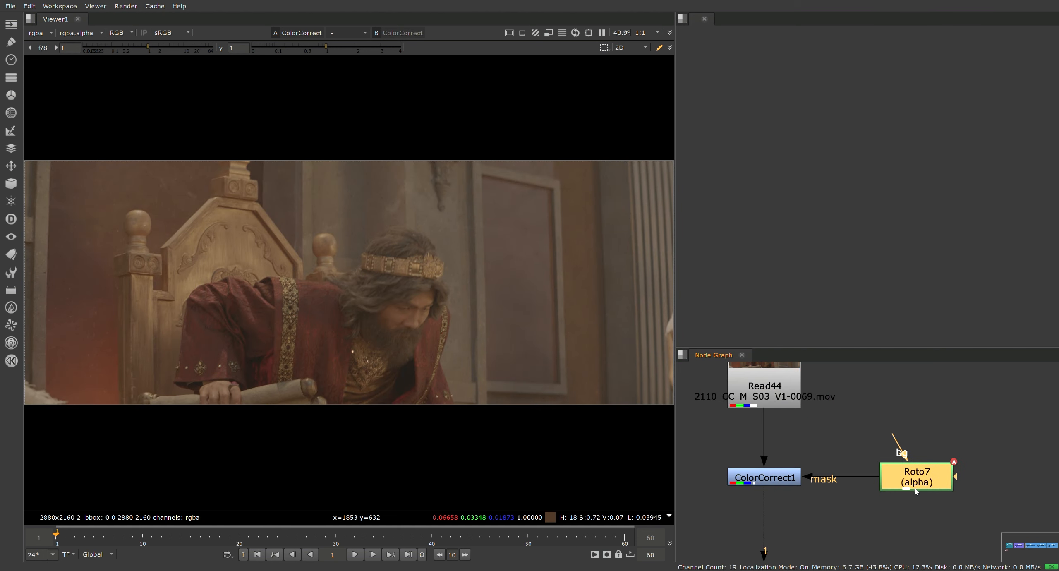
click(778, 480)
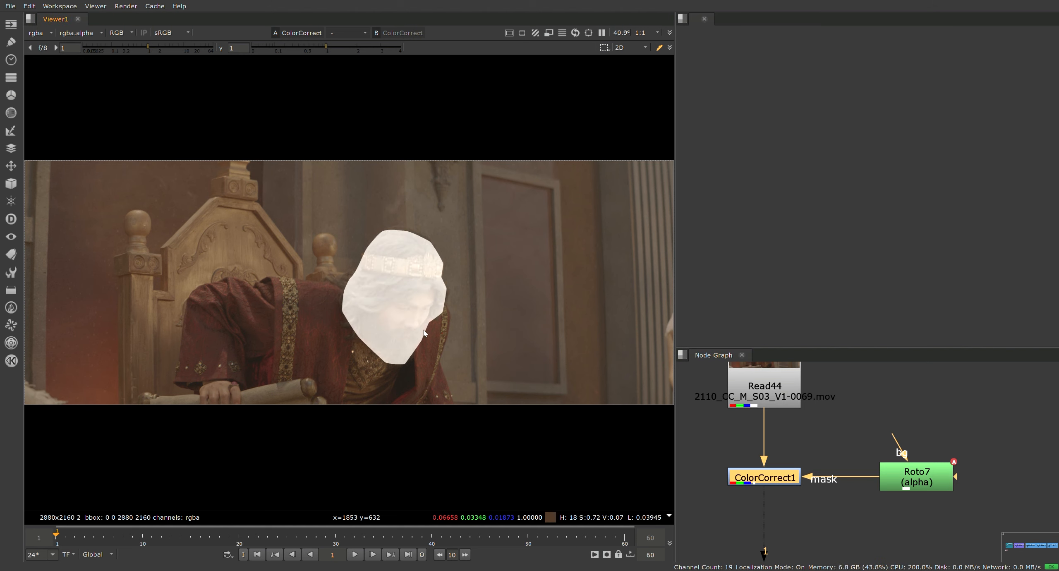
Inspect the brightened head matte and reposition Roto7 above the level of ColorCorrect1 to free space below it
scroll(428, 303, up, 5)
drag(936, 478, 941, 407)
middle_drag(927, 485, 894, 483)
scroll(895, 483, down, 1)
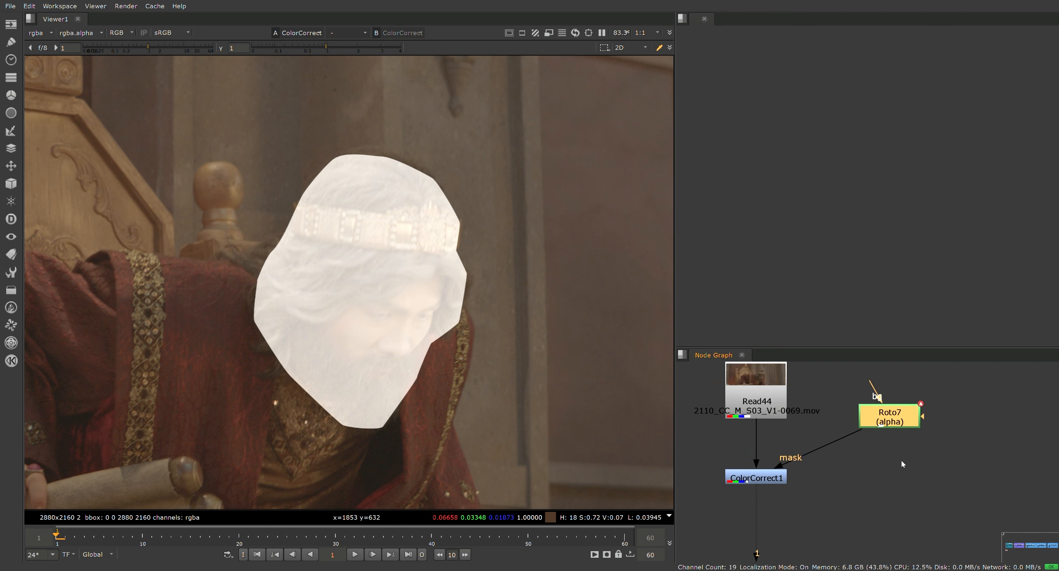
drag(888, 418, 888, 429)
key(f)
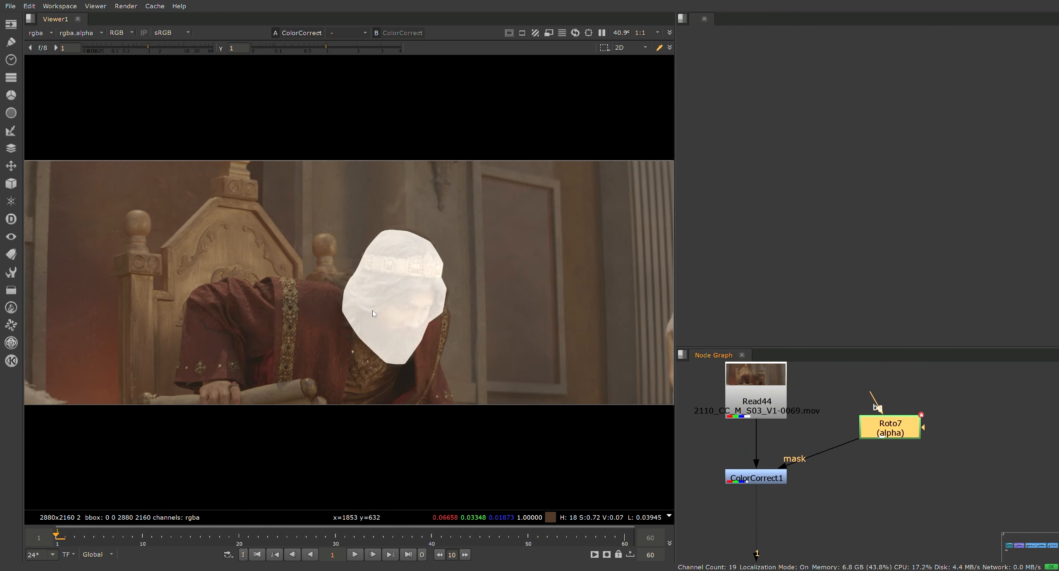
Add a Blur node below Roto7 and soften the edge of the head matte
scroll(373, 310, up, 6)
middle_drag(451, 290, 443, 332)
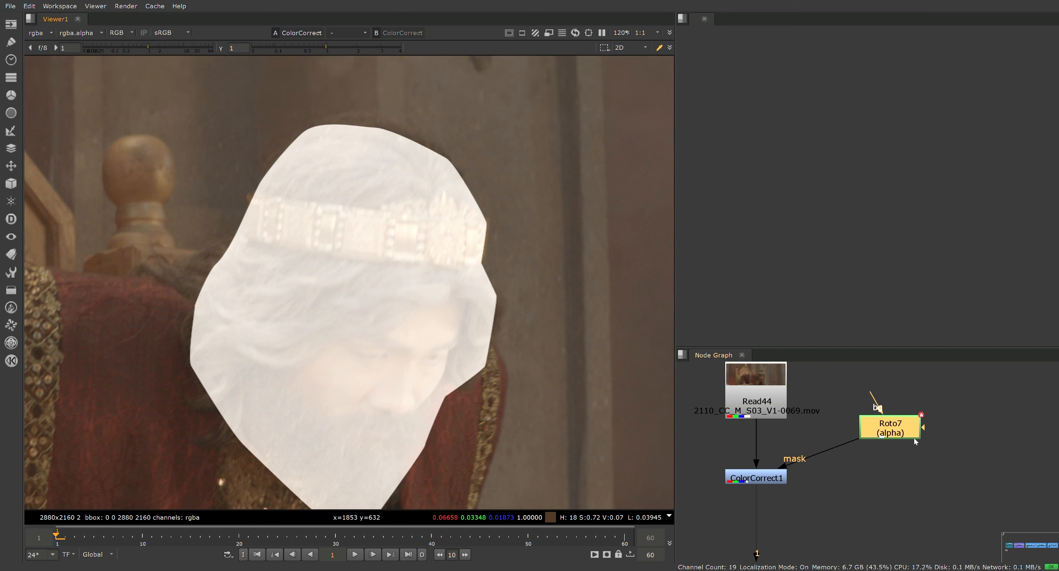
key(b)
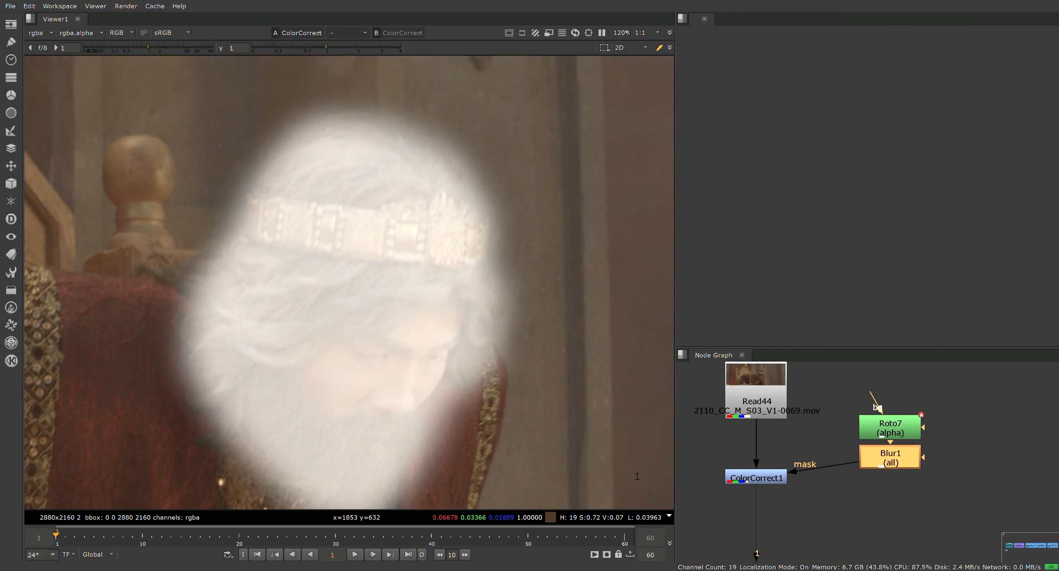
scroll(385, 338, down, 1)
scroll(490, 399, down, 1)
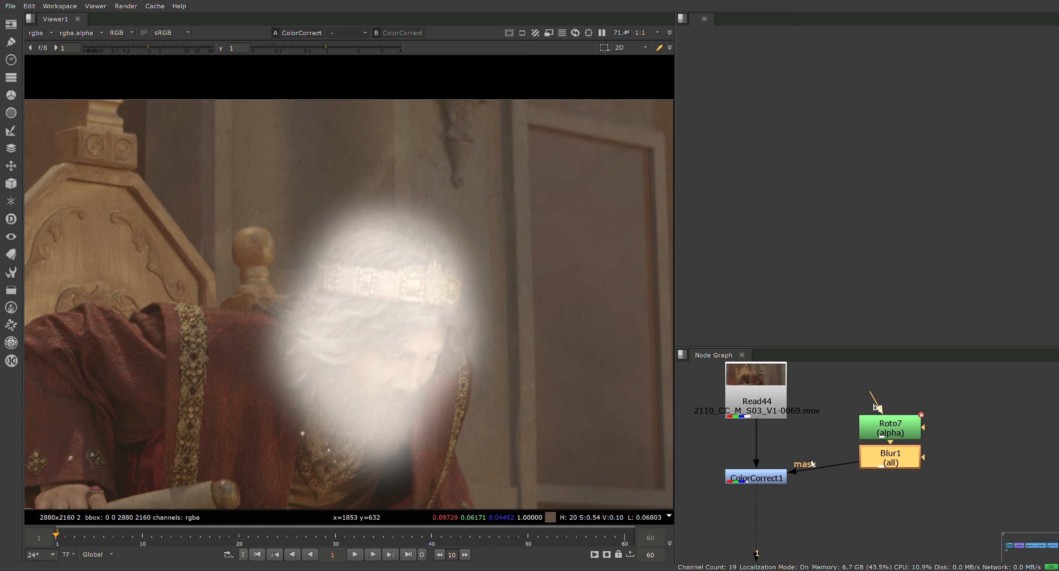
Add a FilterErode node below Blur1 and check the eroded matte over the whole head
key(e)
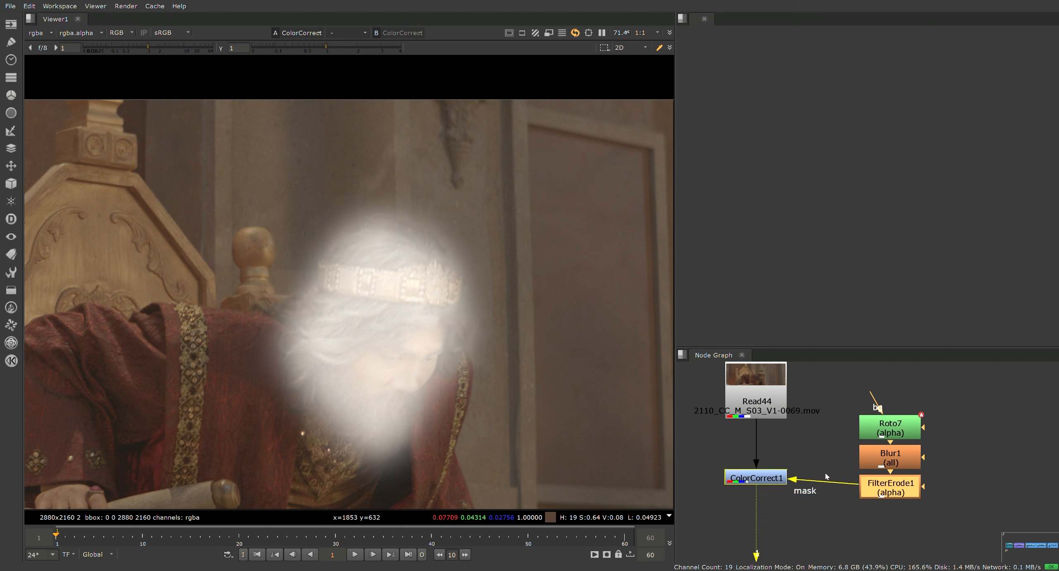
scroll(410, 267, down, 4)
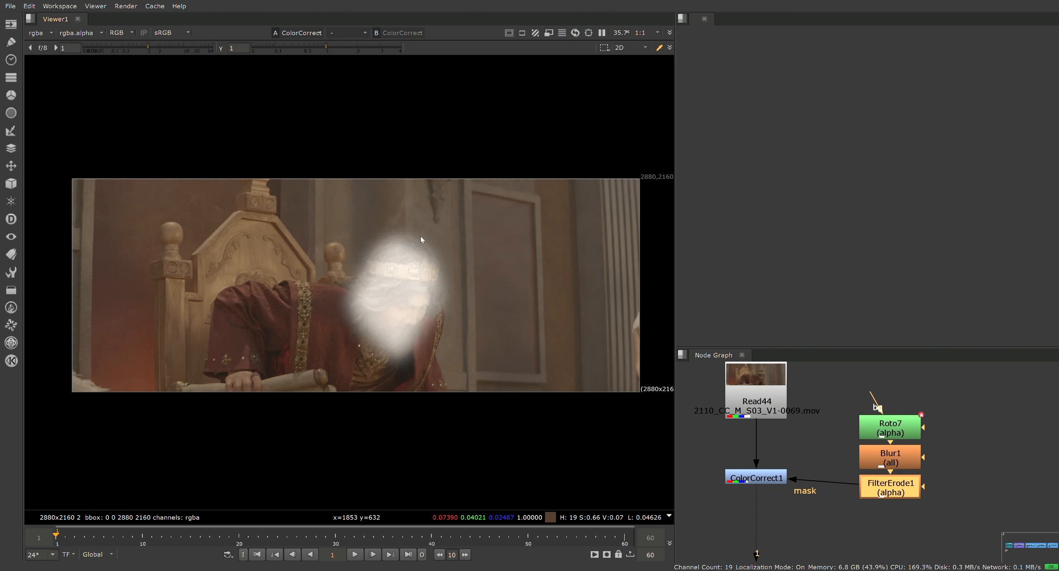
scroll(401, 317, up, 3)
key(f)
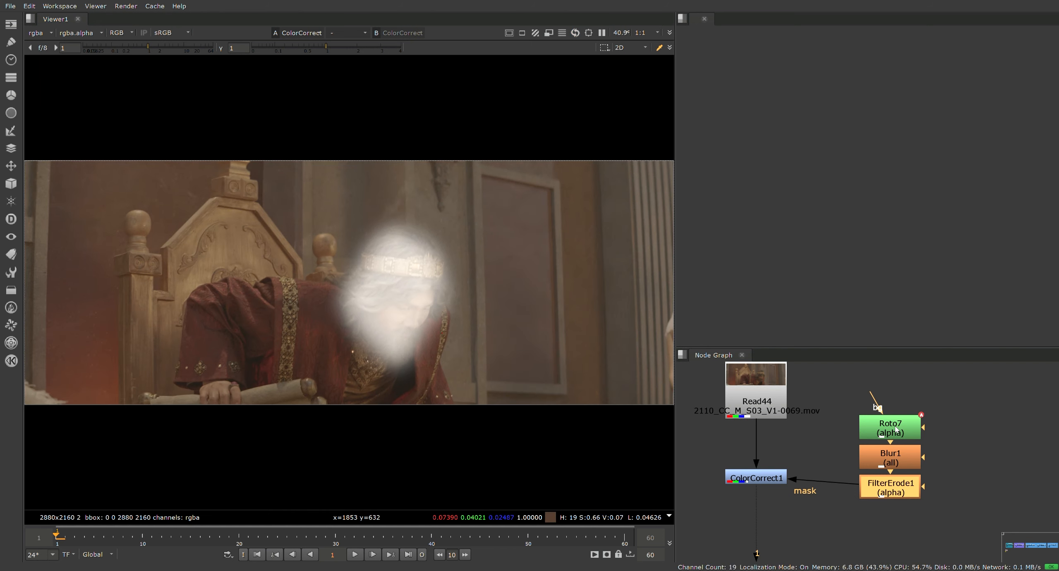
scroll(442, 289, up, 2)
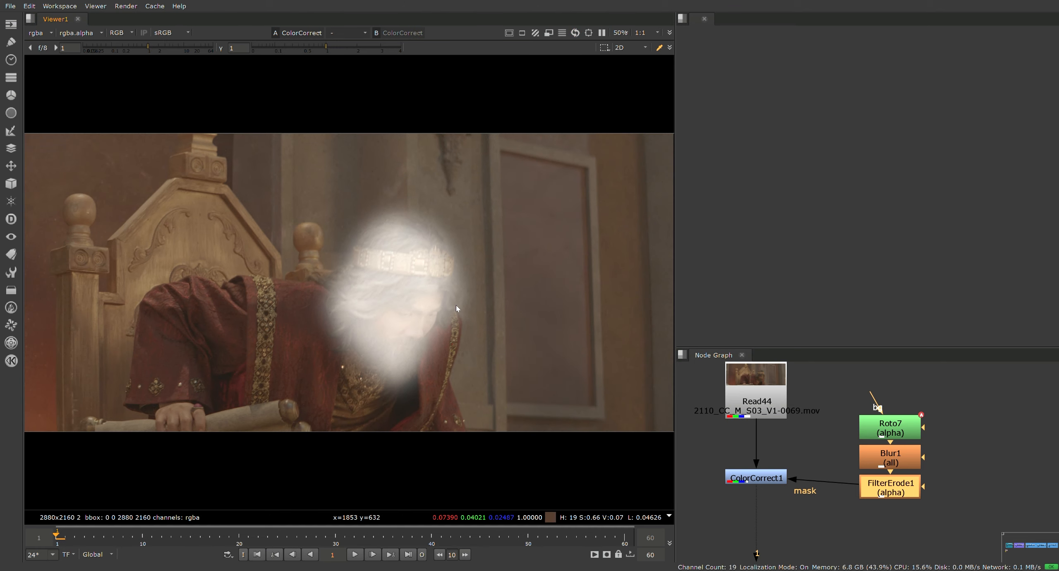
Reposition the Roto7, Blur1 and FilterErode1 chain beside ColorCorrect1 and display the Read44 footage
drag(842, 402, 1006, 561)
drag(890, 488, 879, 478)
click(922, 473)
middle_drag(745, 370, 754, 409)
key(1)
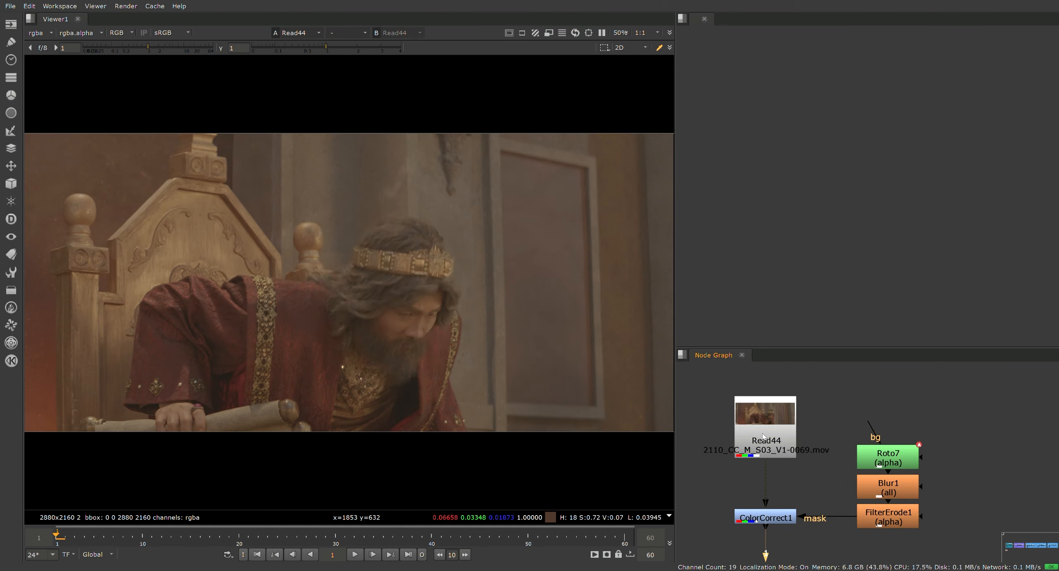
Open Roto7 to show its head shape over Read44 and frame the full shot in the viewer
click(898, 453)
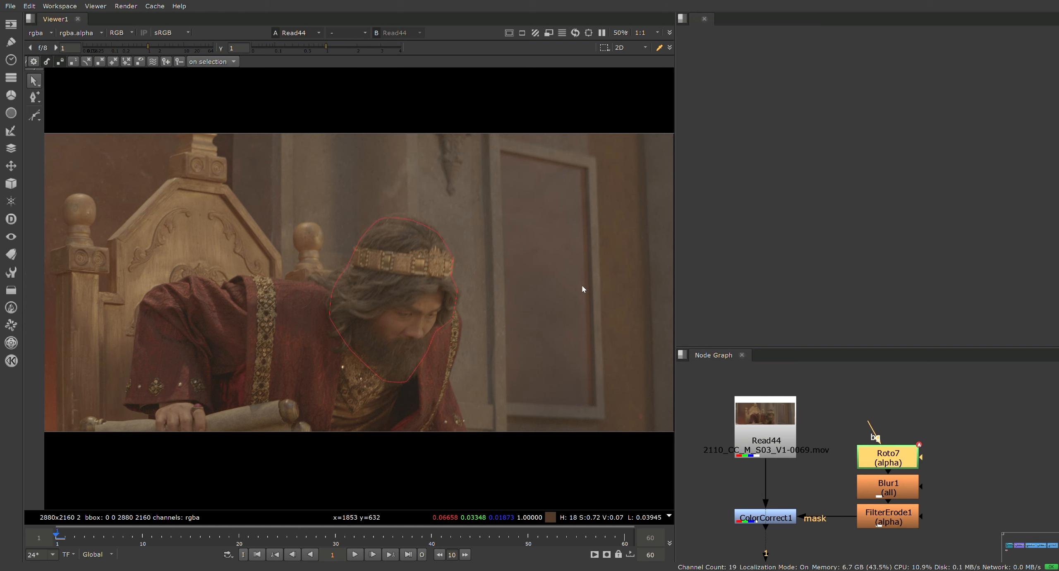
middle_drag(515, 323, 477, 360)
scroll(472, 362, down, 1)
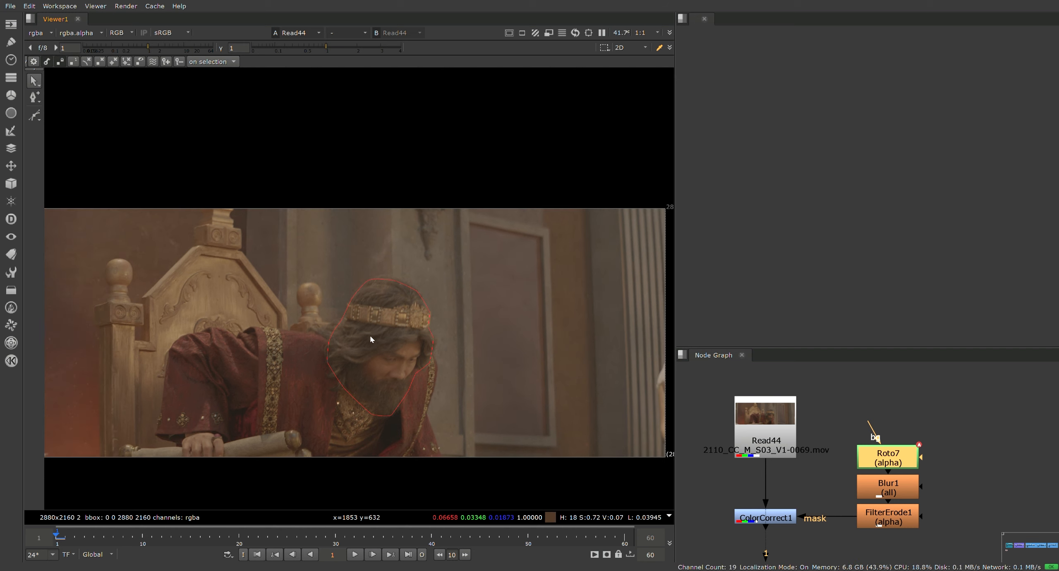
scroll(482, 240, down, 1)
middle_drag(490, 274, 464, 303)
scroll(474, 298, up, 2)
scroll(464, 306, down, 1)
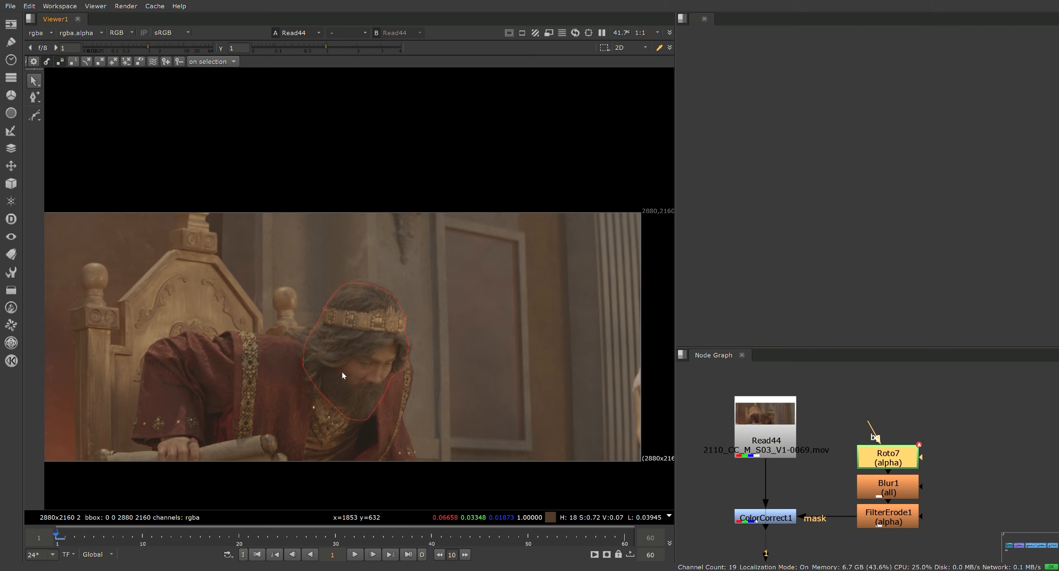
Play and step forward through Read44 to examine where the man's head changes speed or direction
key(l)
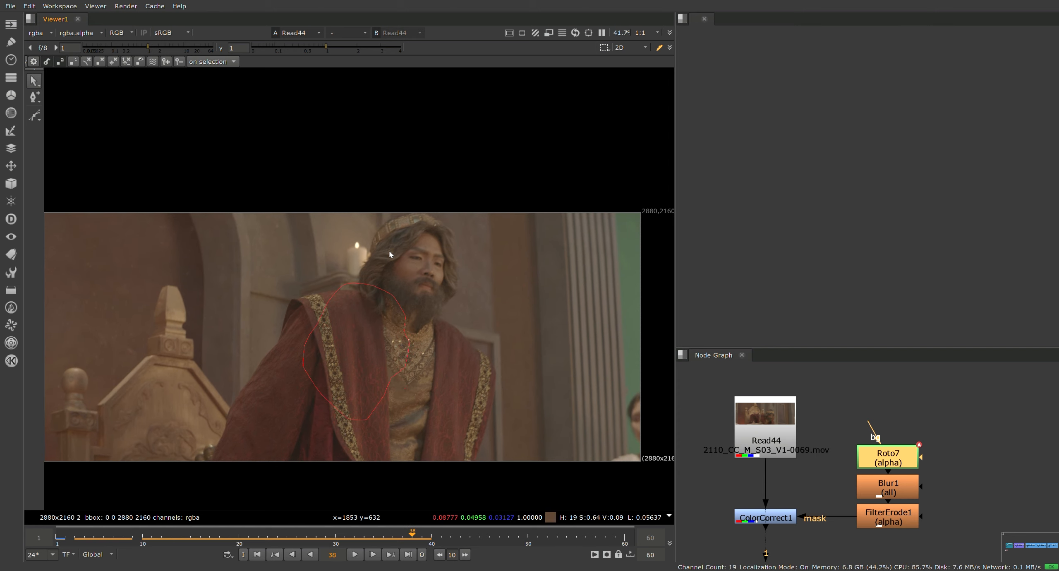
key(Left)
key(Left)
key(Left)
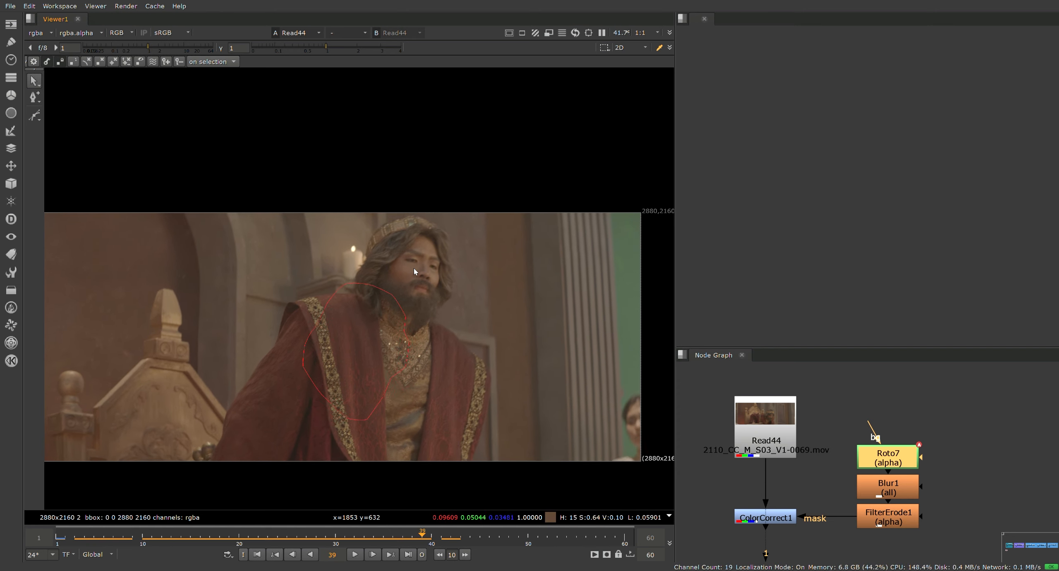
key(Right)
key(Right)
key(Right)
key(Right)
key(Right)
key(Right)
key(Right)
key(Right)
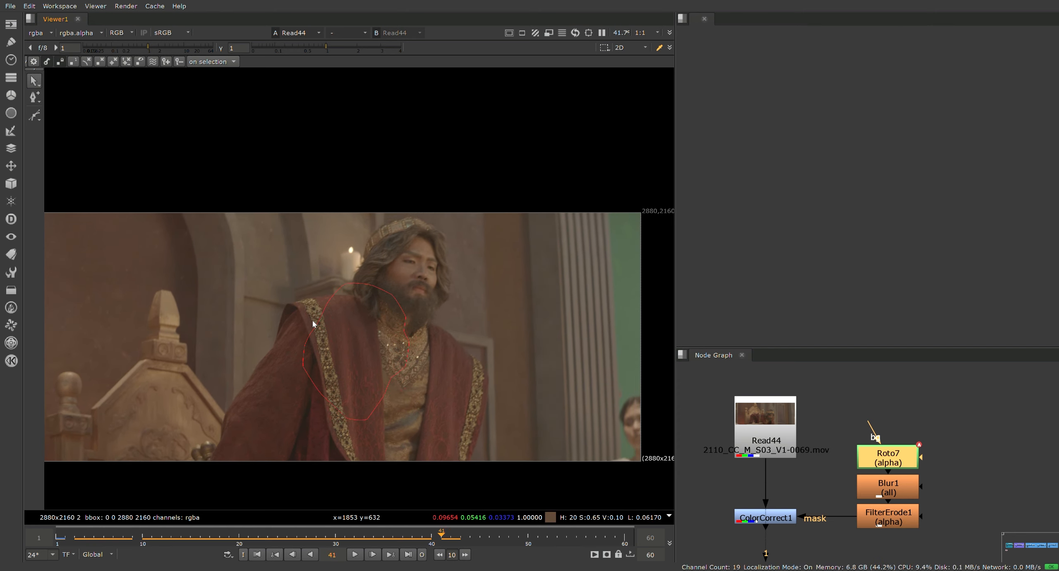
key(Right)
key(Right)
key(Right)
key(Right)
key(Right)
key(Right)
key(Right)
key(Right)
key(Right)
key(Right)
key(Right)
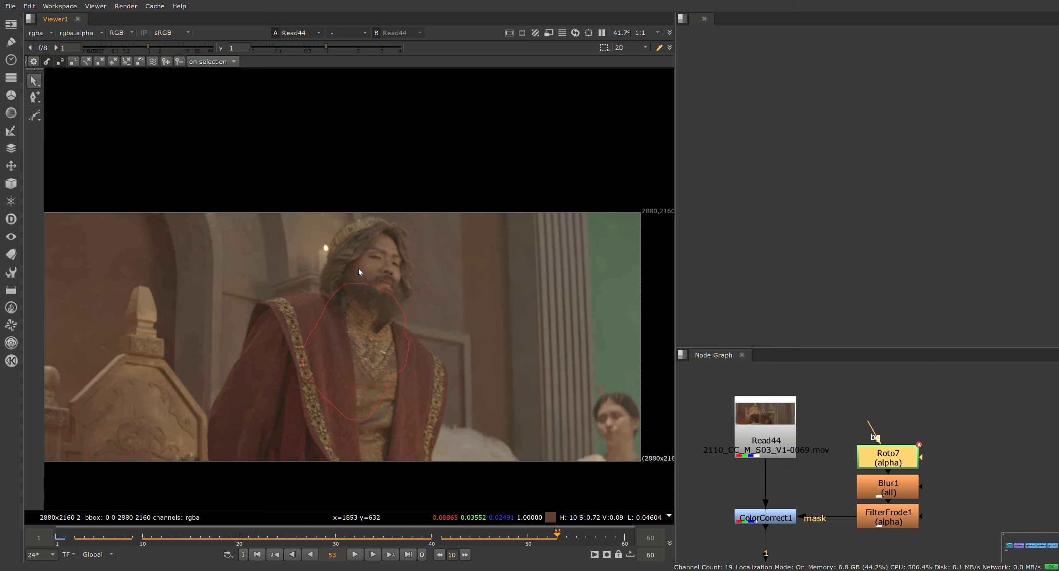
key(Left)
key(Left)
key(Left)
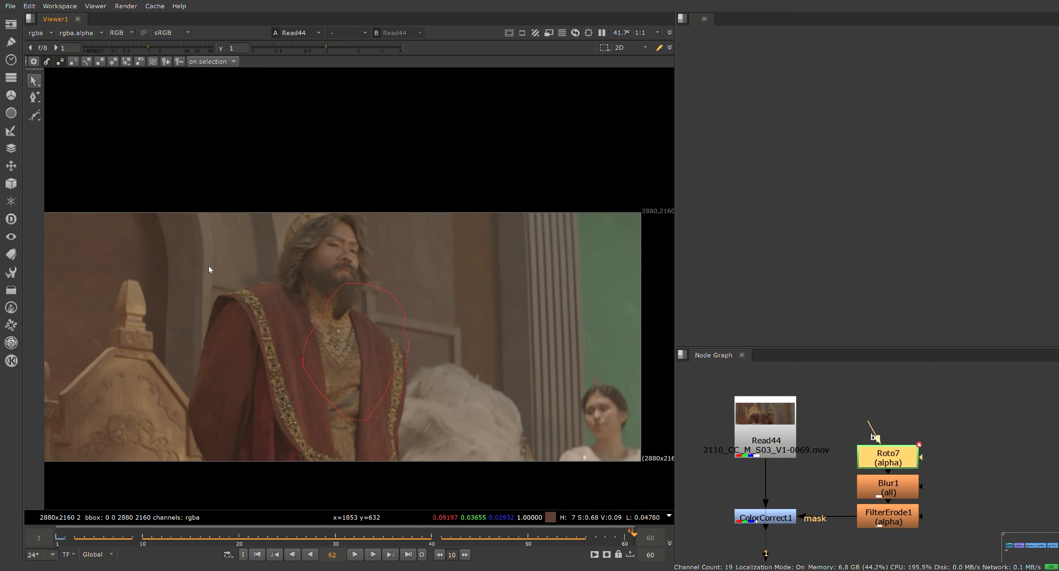
Step backward through the footage to frame 1, examining the head's path relative to the static shape
key(Left)
key(Left)
key(Left)
key(Left)
key(Left)
key(Left)
key(Left)
key(Left)
key(Left)
key(Left)
key(Left)
key(Left)
key(Left)
key(Left)
key(Left)
key(Left)
key(Left)
key(Left)
key(Left)
key(Left)
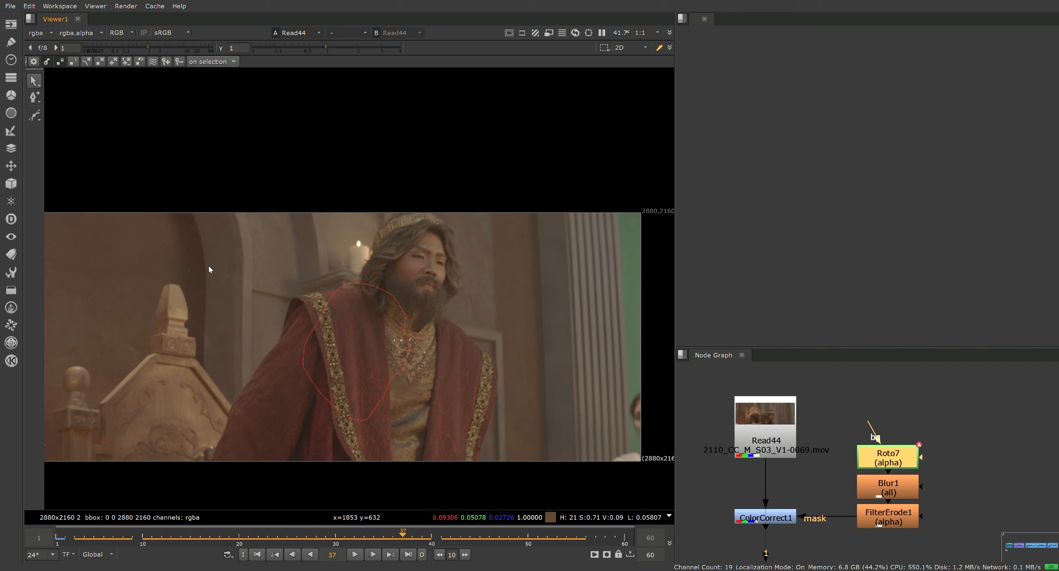
key(Left)
key(Left)
key(Left)
key(Left)
key(Left)
key(Left)
key(Left)
key(Left)
key(Left)
key(Left)
key(Left)
key(Left)
key(Left)
key(Left)
key(Left)
key(Left)
key(Left)
key(Left)
key(Left)
key(Left)
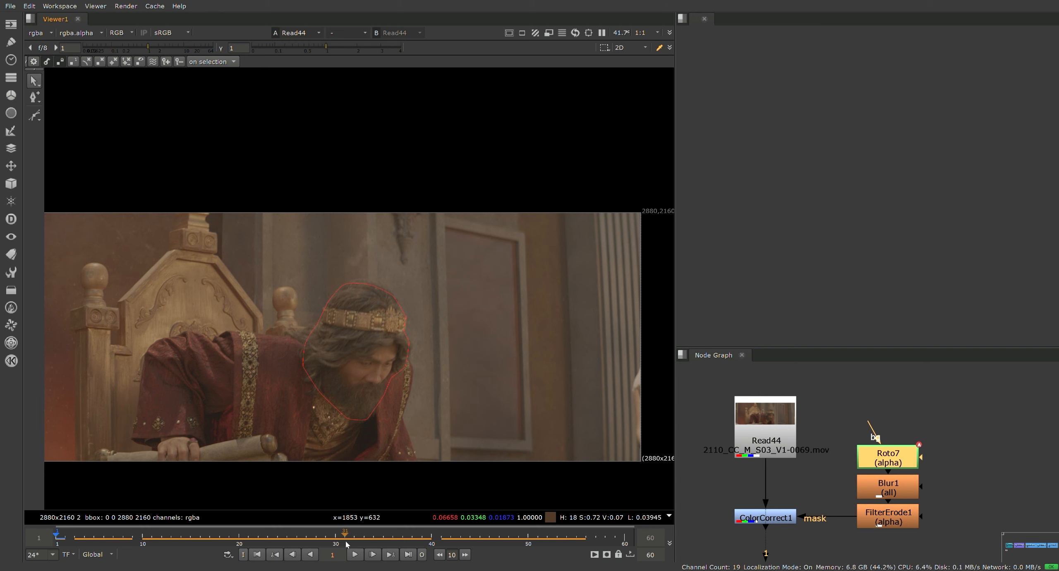
At frame 40, move the whole Roto7 shape onto the man's head and scale it down to fit
mouse_move(433, 536)
mouse_down()
mouse_move(461, 535)
mouse_move(435, 540)
mouse_up()
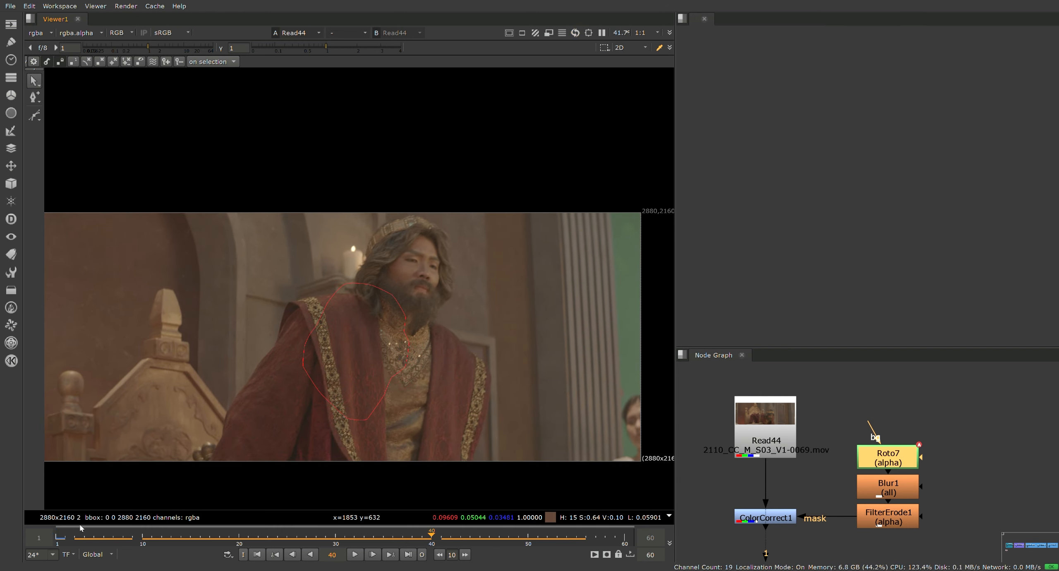
mouse_move(252, 250)
mouse_down()
mouse_move(449, 423)
mouse_move(415, 425)
mouse_up()
drag(365, 375, 420, 309)
scroll(466, 337, up, 3)
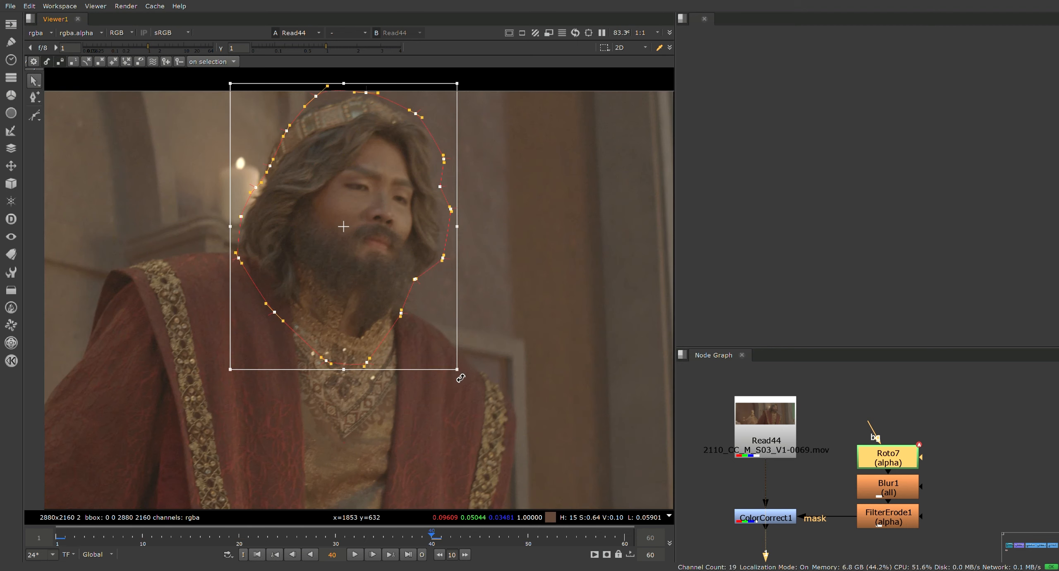
drag(459, 372, 446, 351)
drag(394, 299, 391, 285)
Display ColorCorrect1 and check how the brightened matte covers the head at frame 40
click(792, 524)
key(1)
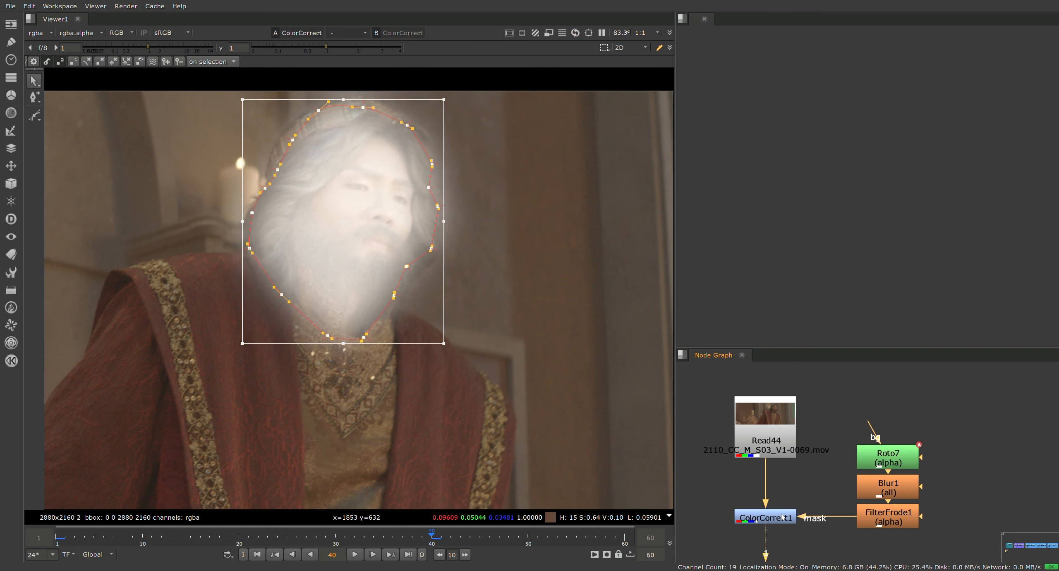
click(291, 176)
middle_drag(314, 171, 340, 209)
scroll(338, 204, up, 1)
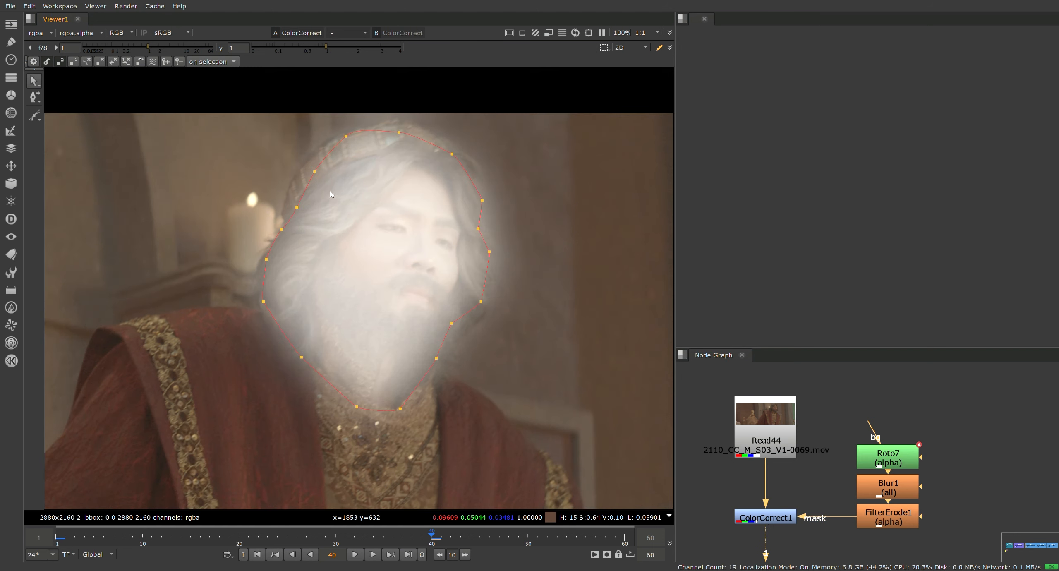
scroll(371, 250, down, 2)
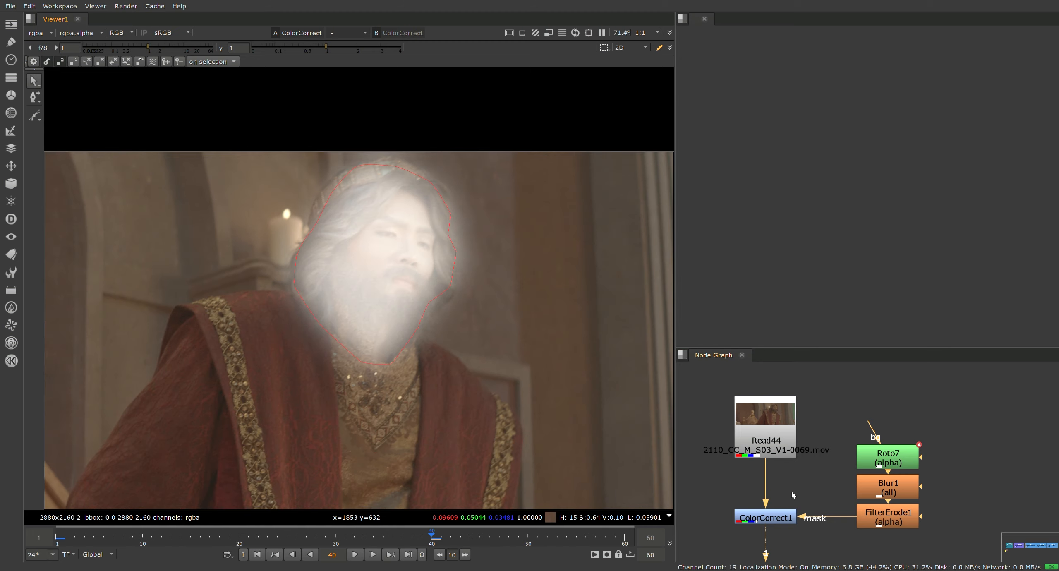
scroll(485, 403, down, 3)
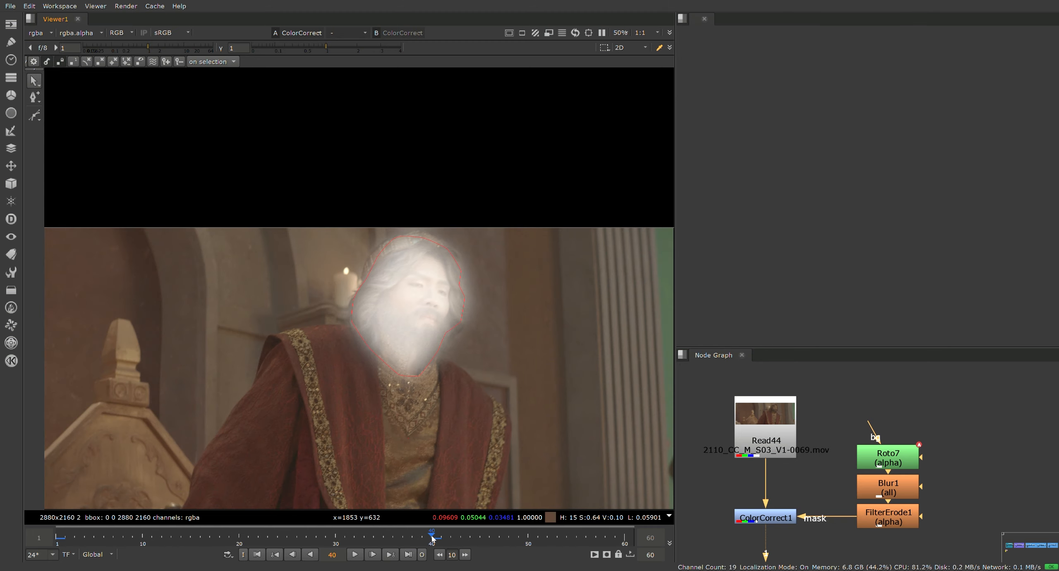
Scrub back to frame 23 and move the whole Roto7 shape onto the man's head there
drag(432, 538, 287, 537)
scroll(167, 450, down, 2)
drag(255, 198, 485, 413)
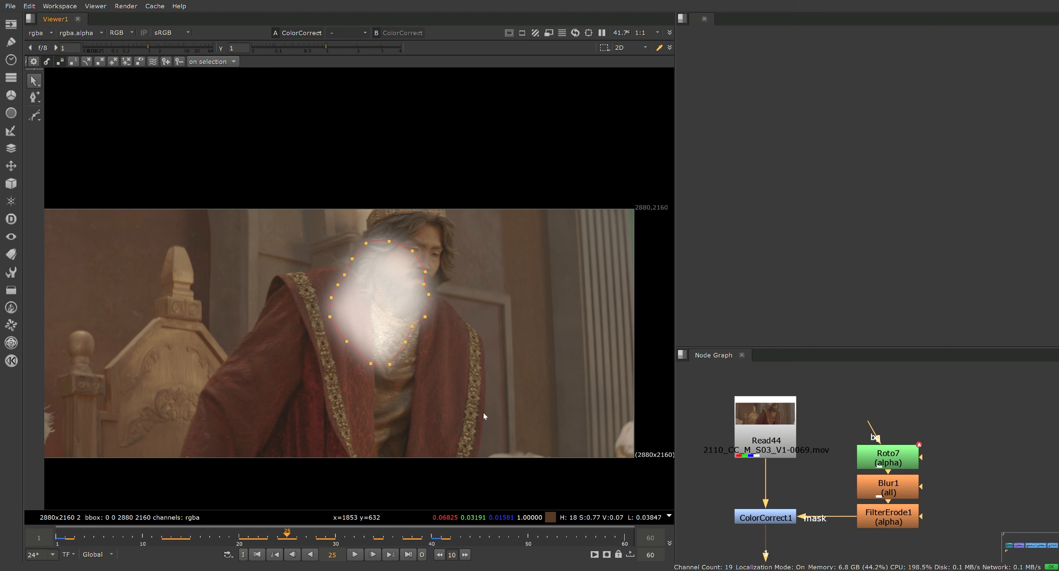
mouse_move(325, 532)
mouse_down()
mouse_move(166, 532)
mouse_move(330, 528)
mouse_move(317, 531)
mouse_up()
scroll(764, 503, down, 3)
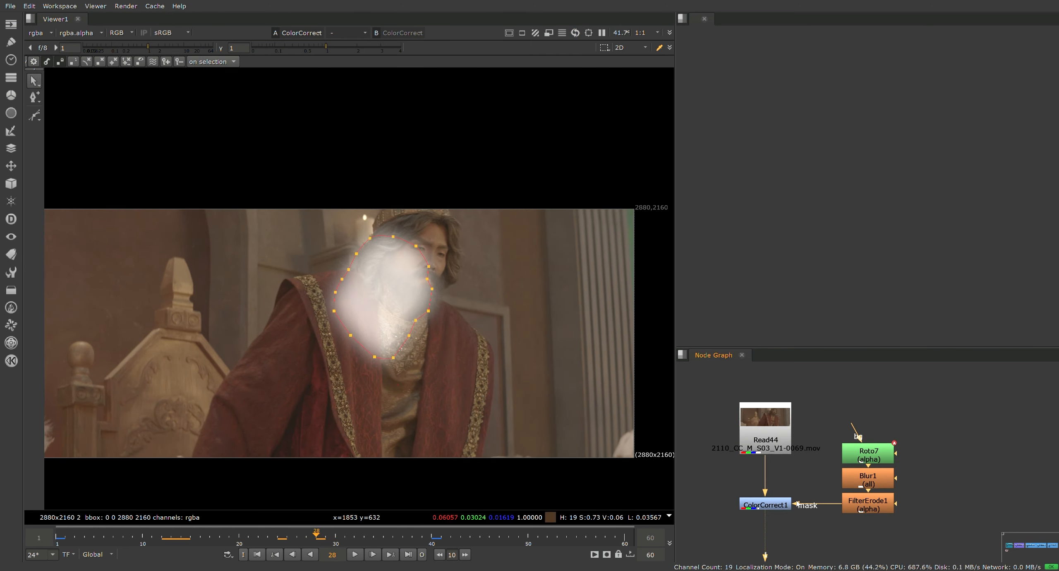
drag(304, 538, 272, 546)
click(393, 331)
scroll(392, 331, up, 2)
drag(392, 331, 400, 248)
click(400, 248)
At frame 15, reposition all points of the shape over the crowned head
drag(273, 544, 193, 552)
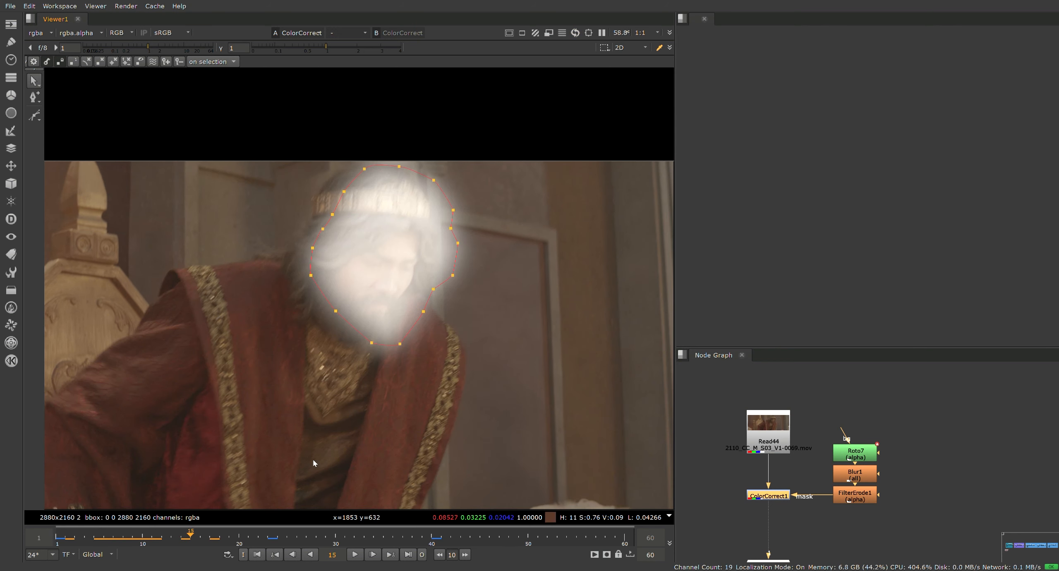
click(539, 343)
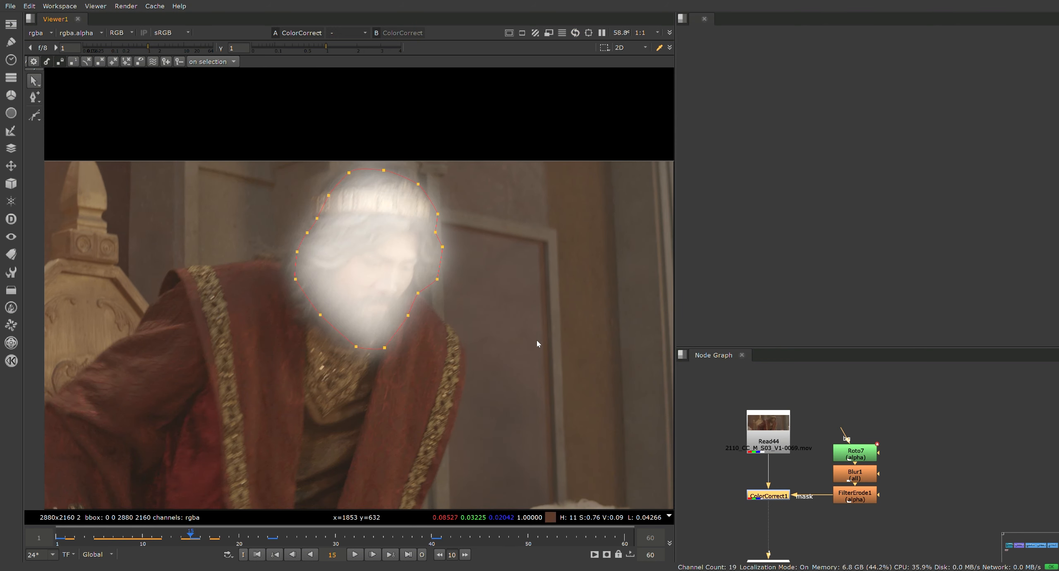
scroll(476, 373, down, 2)
Check the matte from the start, and at frame 31 move the whole shape back onto the head
drag(57, 537, 255, 542)
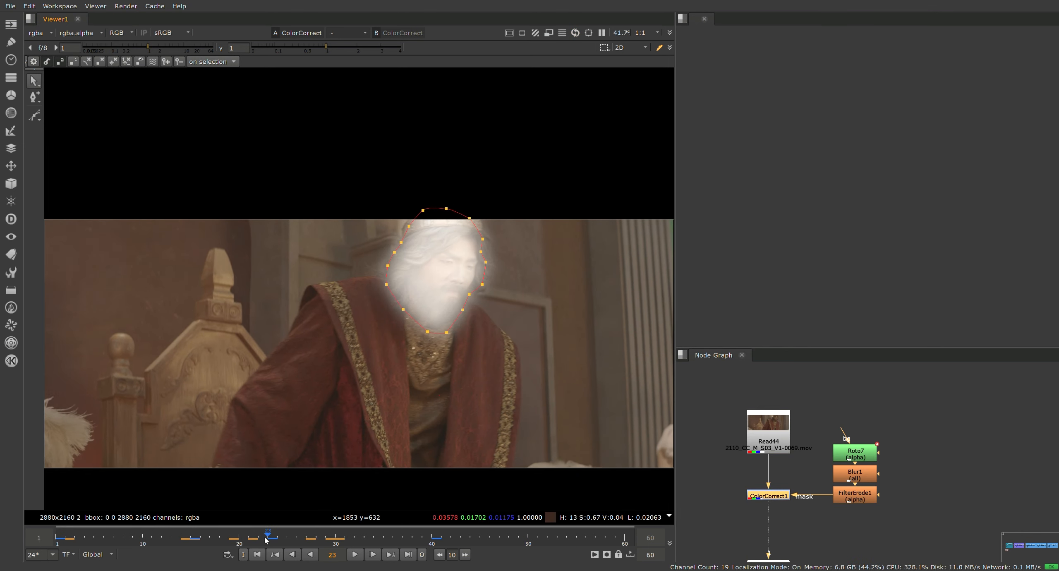
drag(265, 541, 348, 537)
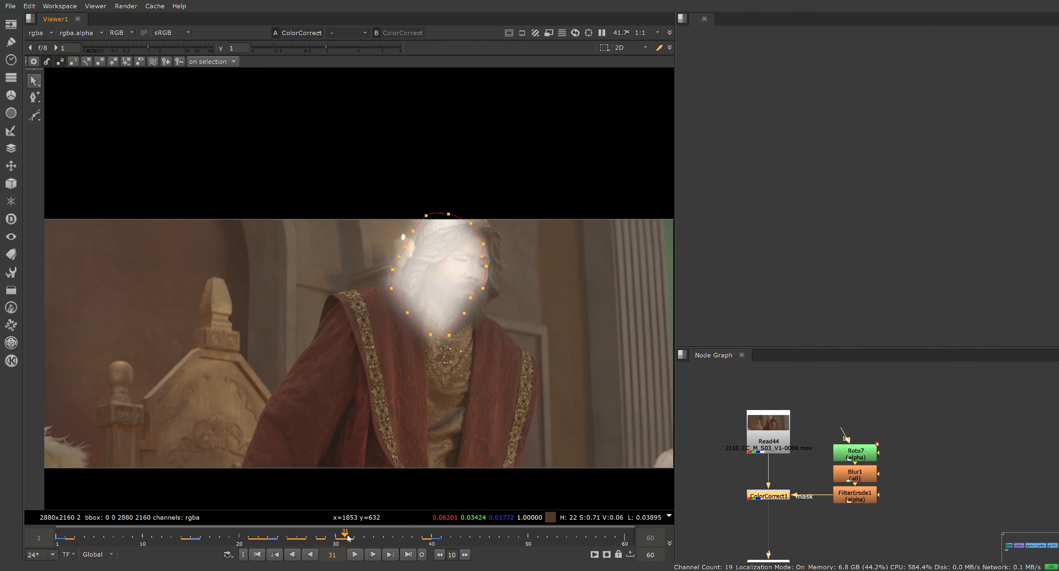
scroll(471, 275, up, 2)
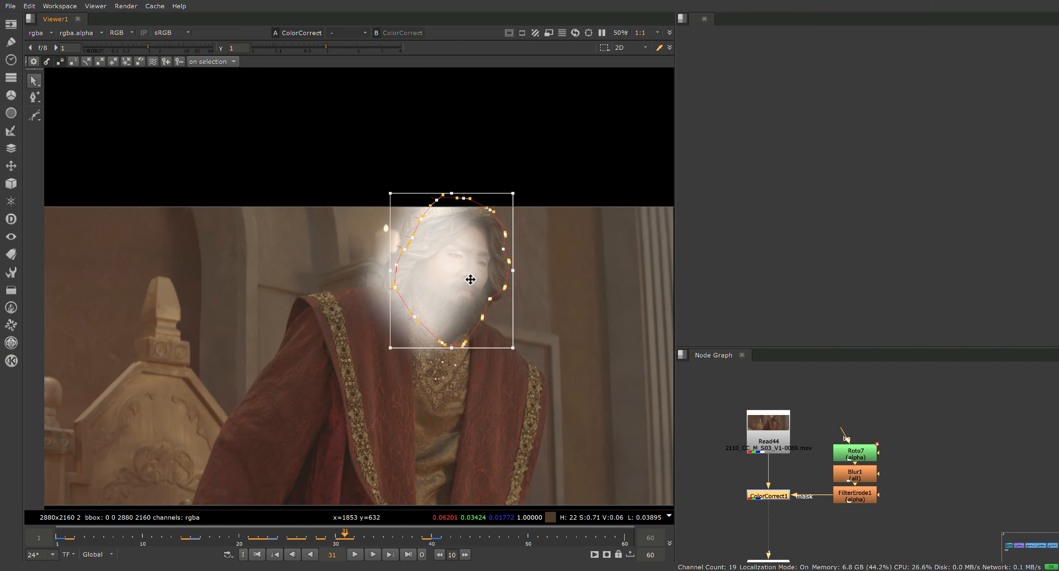
drag(346, 539, 431, 538)
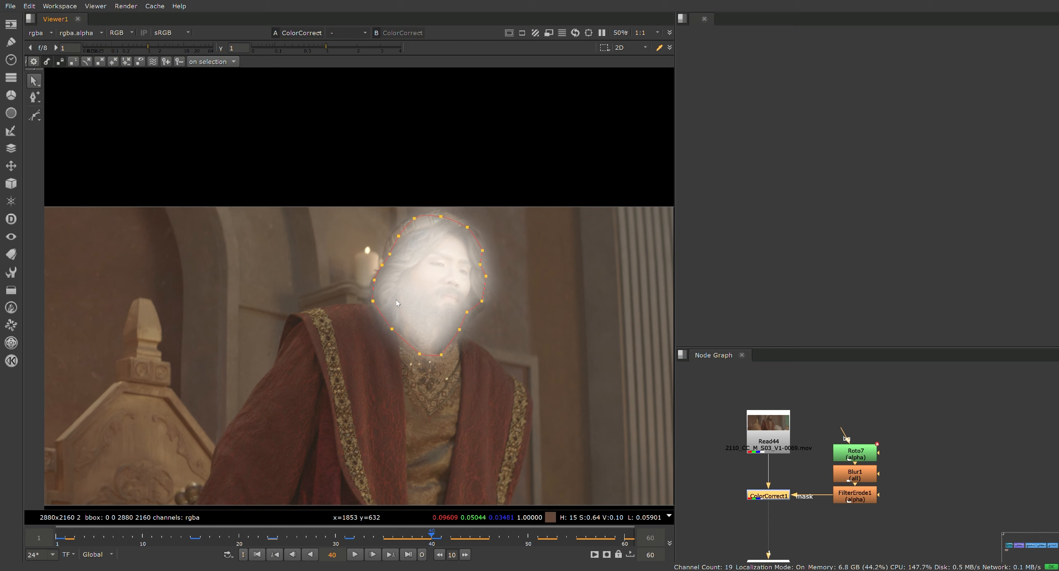
At frame 60, move the whole head shape onto the man's head and adjust its size to fit
drag(445, 539, 613, 543)
key(ctrl+a)
drag(428, 287, 353, 275)
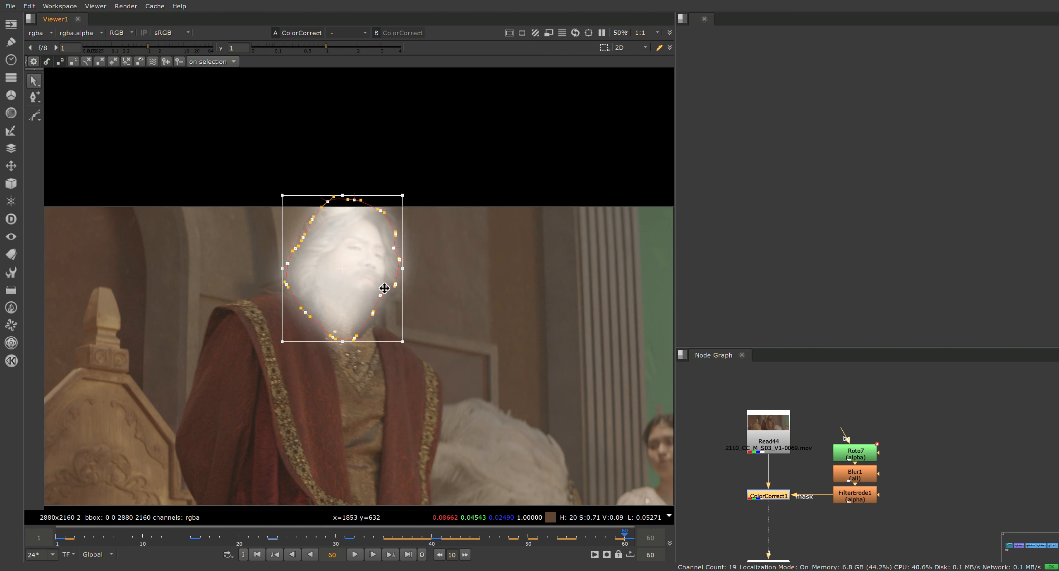
scroll(383, 288, up, 1)
drag(408, 357, 404, 351)
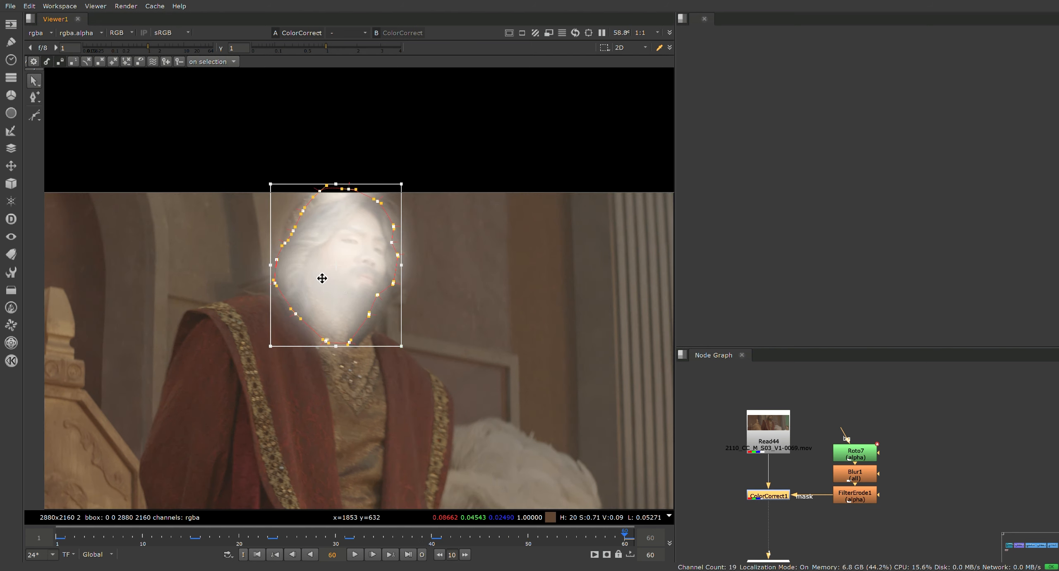
click(454, 242)
At about frame 53, select all points of the shape and shift them slightly to realign with the head
scroll(349, 281, up, 1)
drag(616, 538, 558, 534)
key(ctrl+a)
drag(384, 311, 397, 313)
click(526, 291)
Play the whole sequence with the overlay off to check how the animated matte follows the head
drag(455, 536, 619, 539)
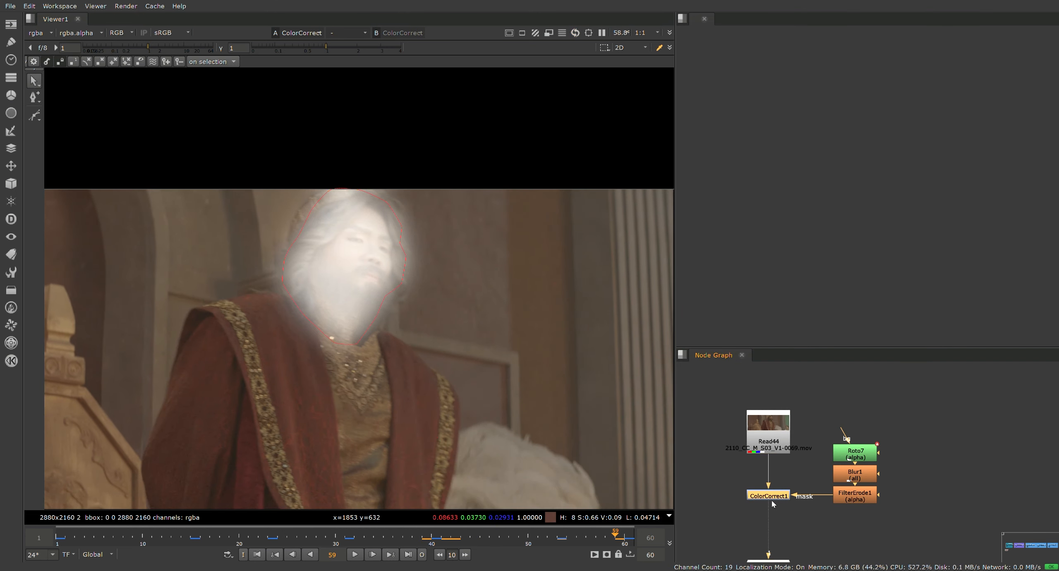
key(f)
key(l)
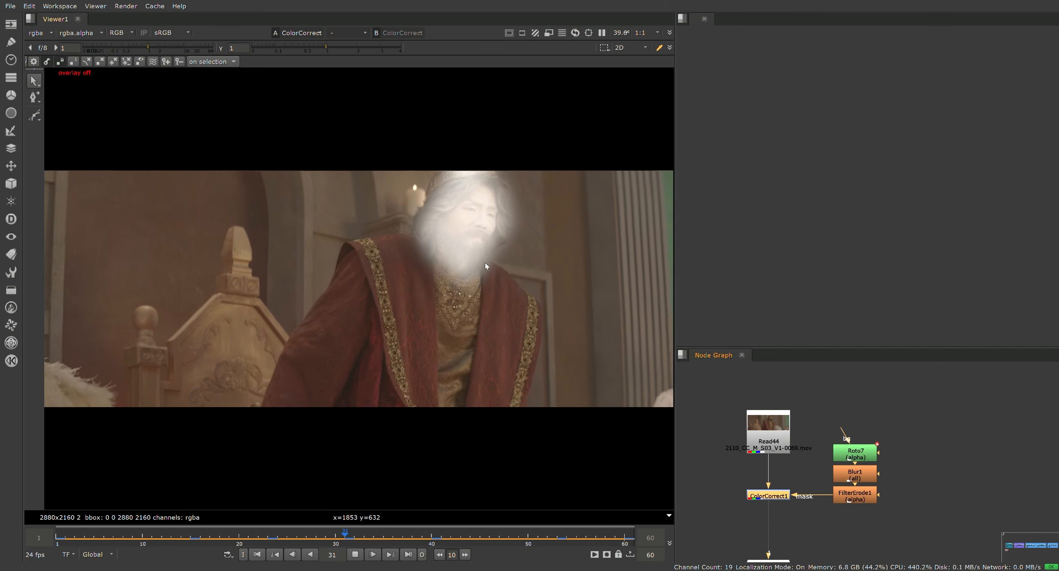
click(366, 558)
scroll(822, 524, up, 2)
click(869, 424)
key(Delete)
key(ctrl+z)
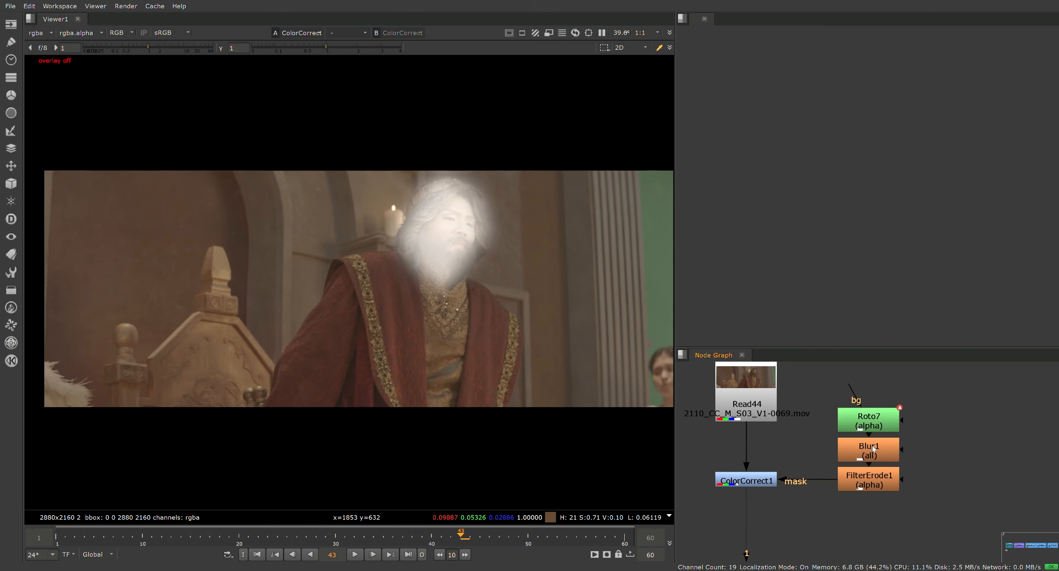
Disable ColorCorrect1 and place a copy of the head roto directly below it in the main branch
middle_drag(851, 475, 898, 449)
click(799, 458)
key(d)
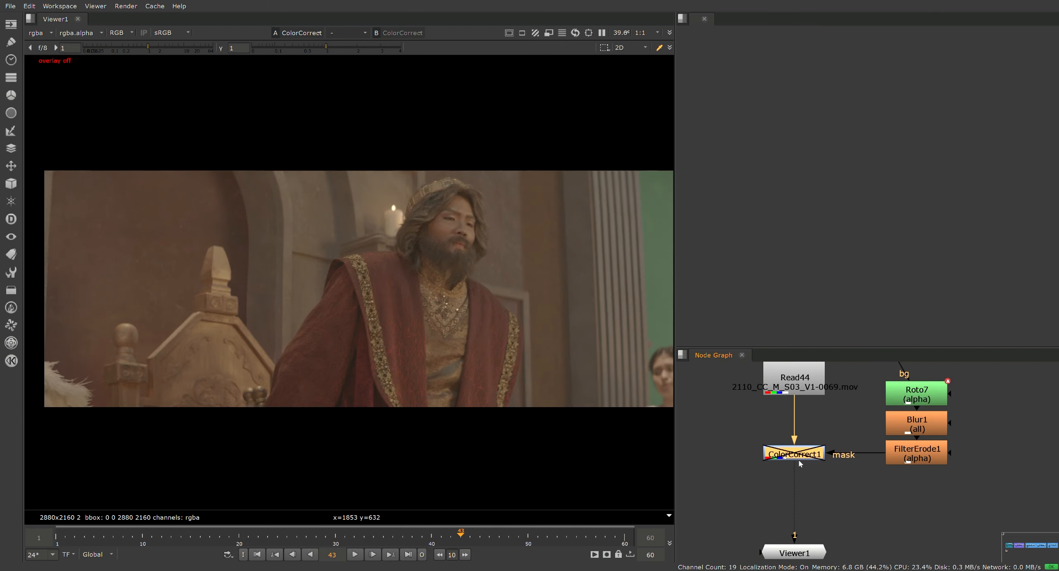
key(o)
Insert a Shuffle below Read44 and a Premult below Roto8, playing back the isolated head
click(804, 390)
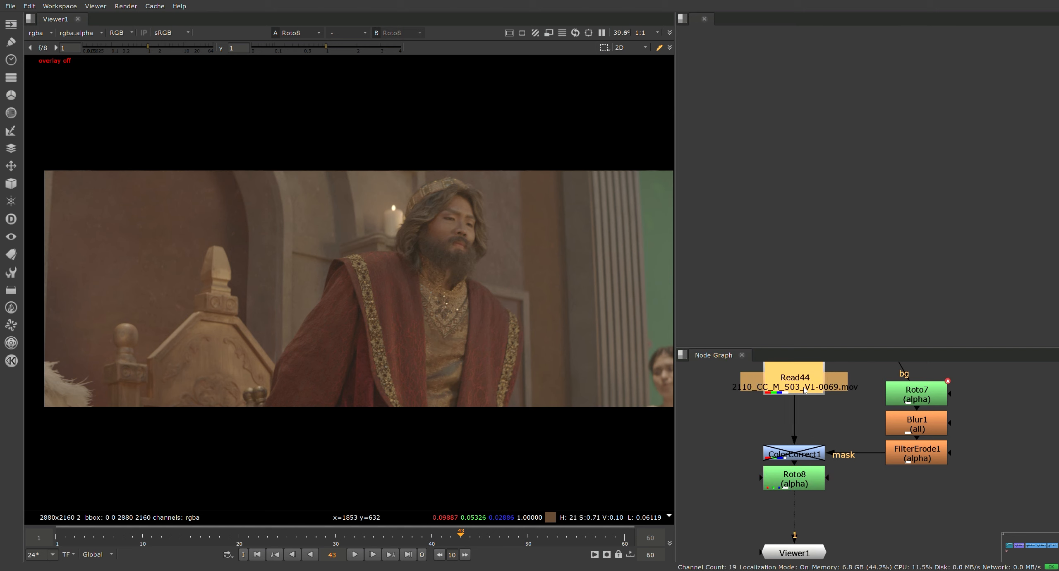
key(Return)
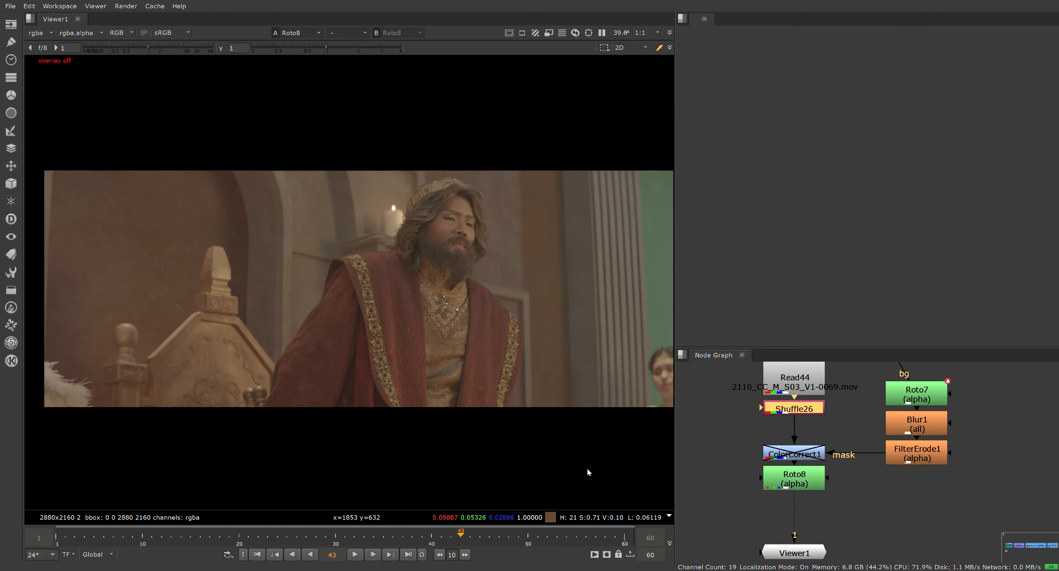
click(785, 480)
key(Return)
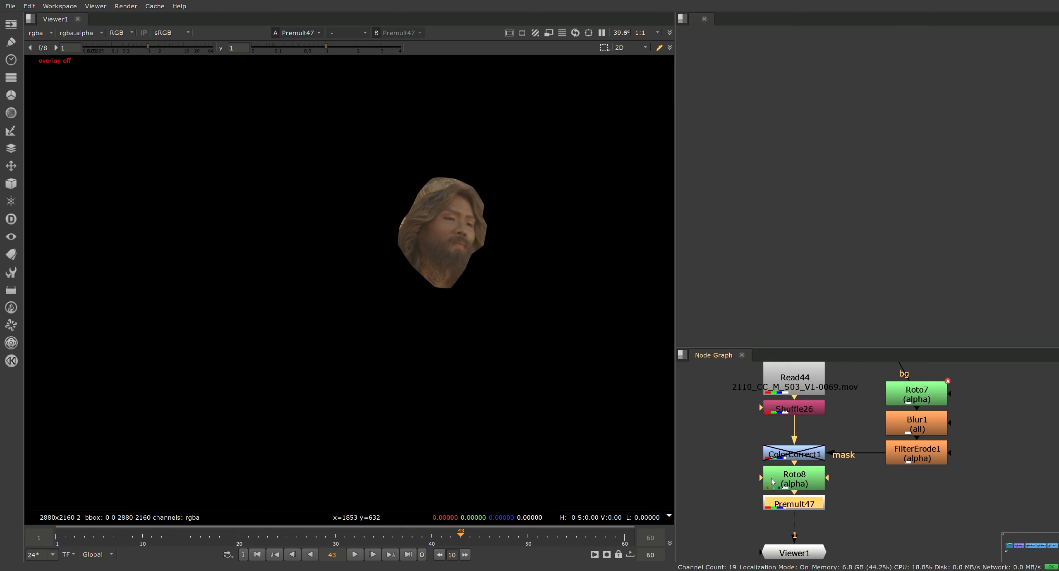
click(355, 557)
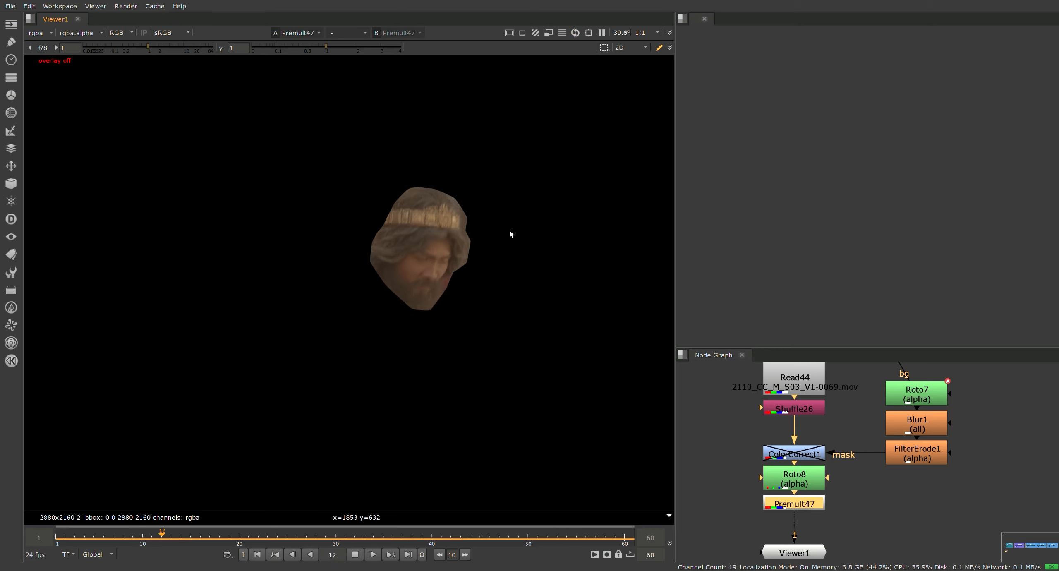
click(355, 555)
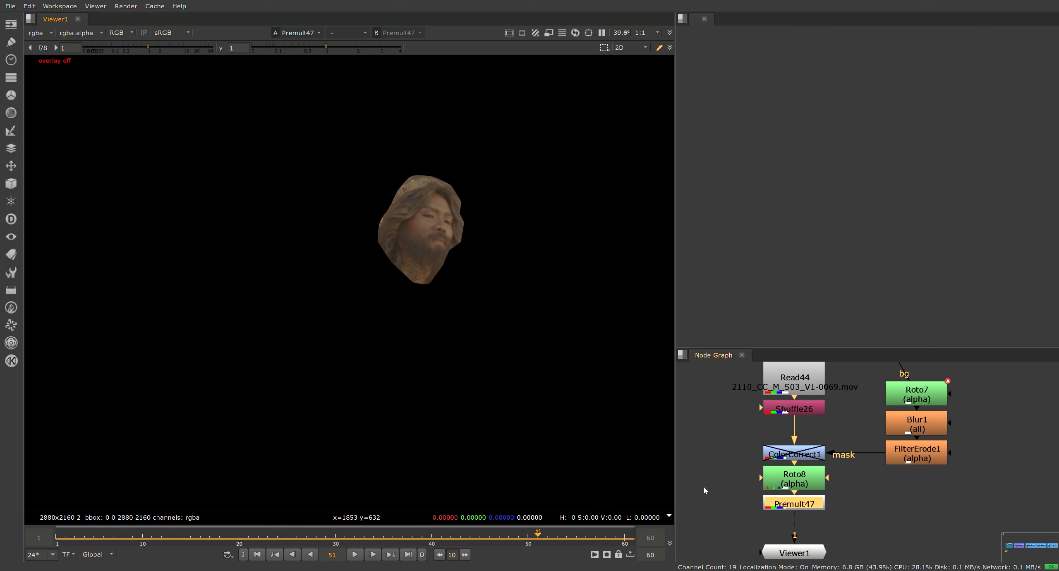
Delete Premult47 and Roto8, and re-enable ColorCorrect1 to review the brightened head
key(Delete)
key(Delete)
key(d)
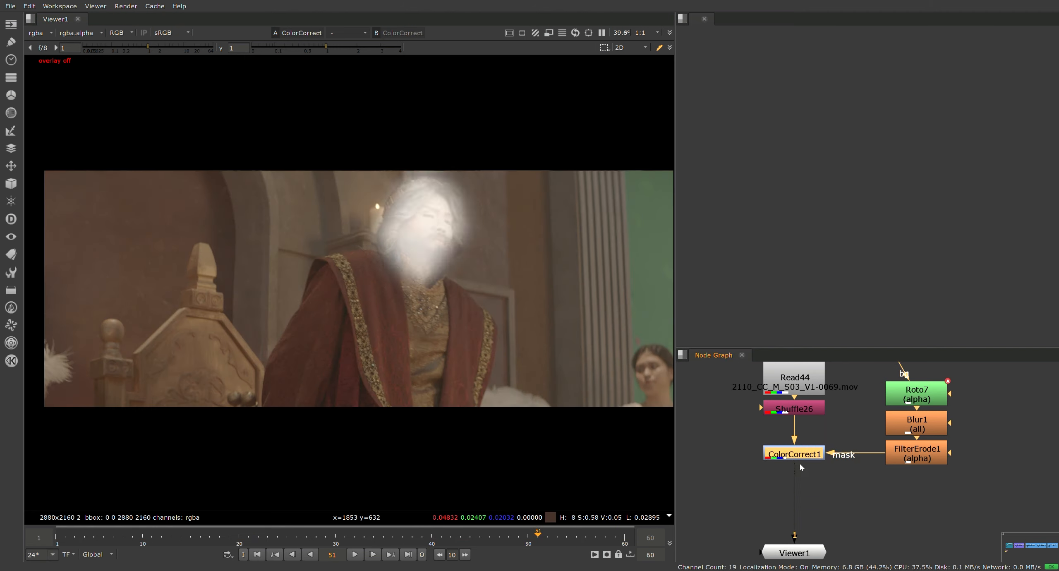
scroll(474, 370, up, 1)
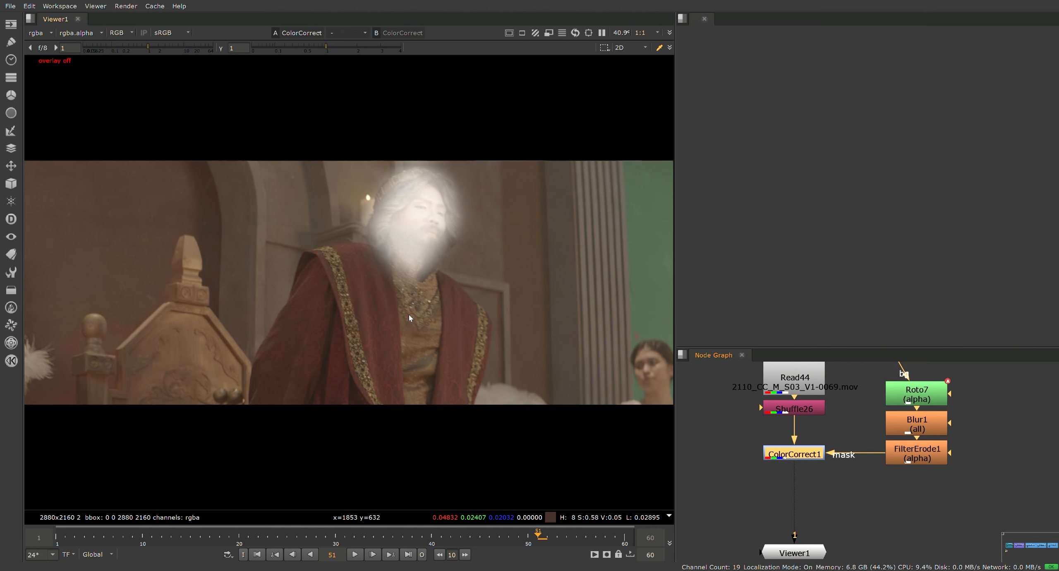
drag(300, 540, 572, 548)
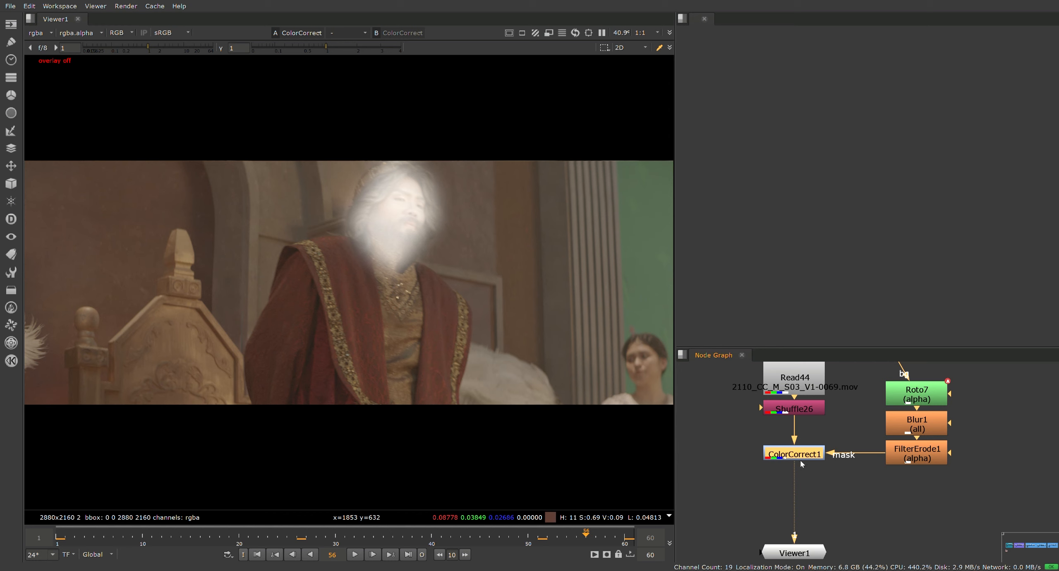
Replace ColorCorrect1 with a fresh ColorCorrect below Shuffle26, masked by FilterErode1, and brighten the face subtly
scroll(799, 476, up, 1)
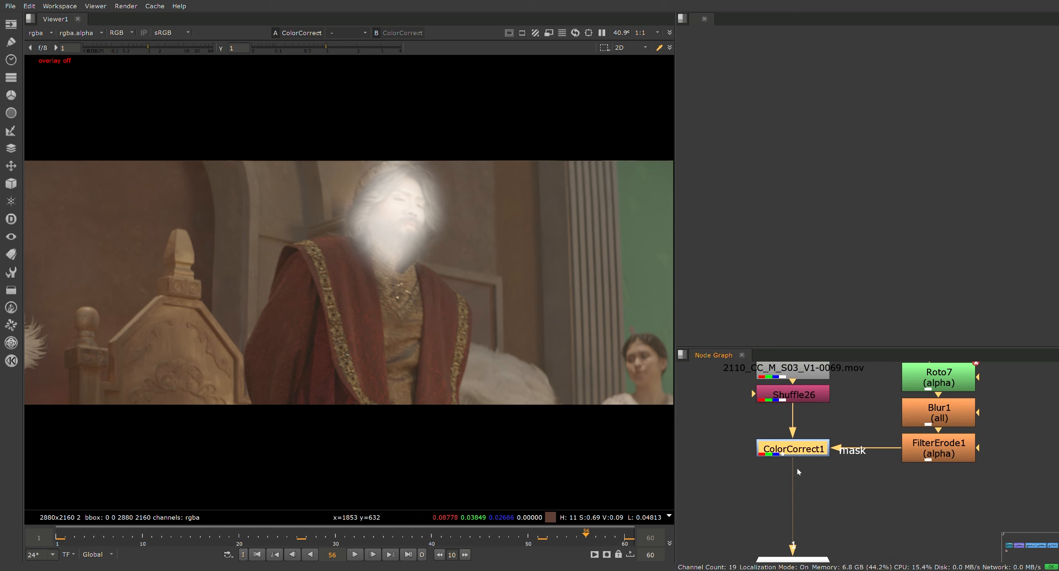
key(Delete)
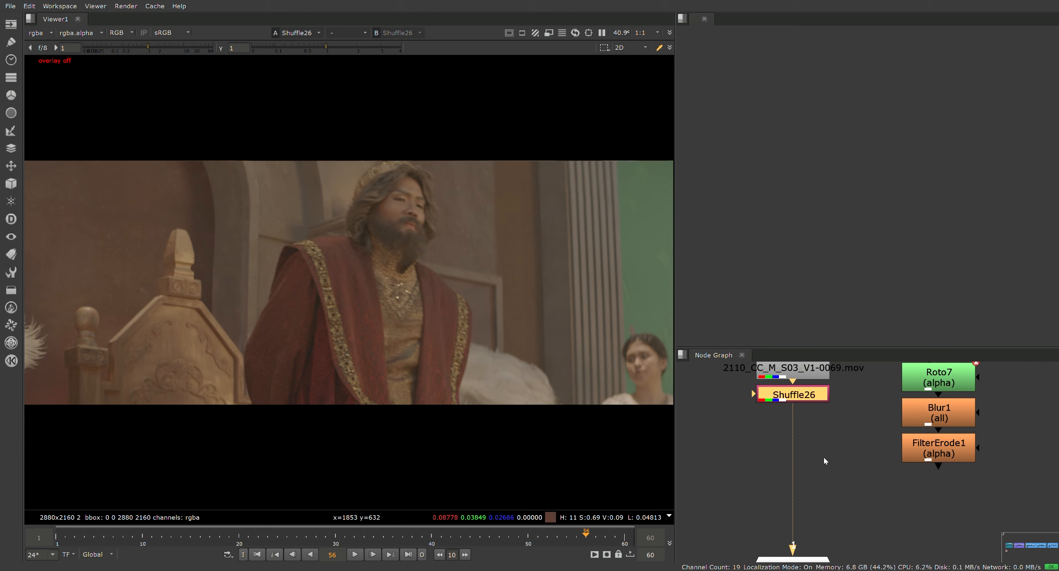
click(775, 394)
key(c)
drag(842, 455, 919, 448)
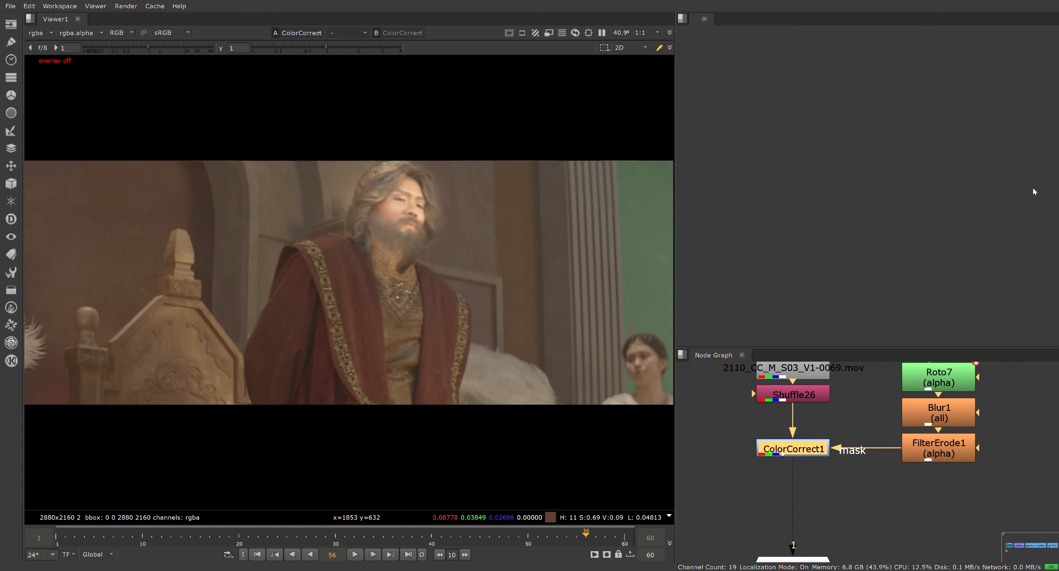
Play and scrub the footage to examine how the subtle face brightening follows the man's movement
click(355, 555)
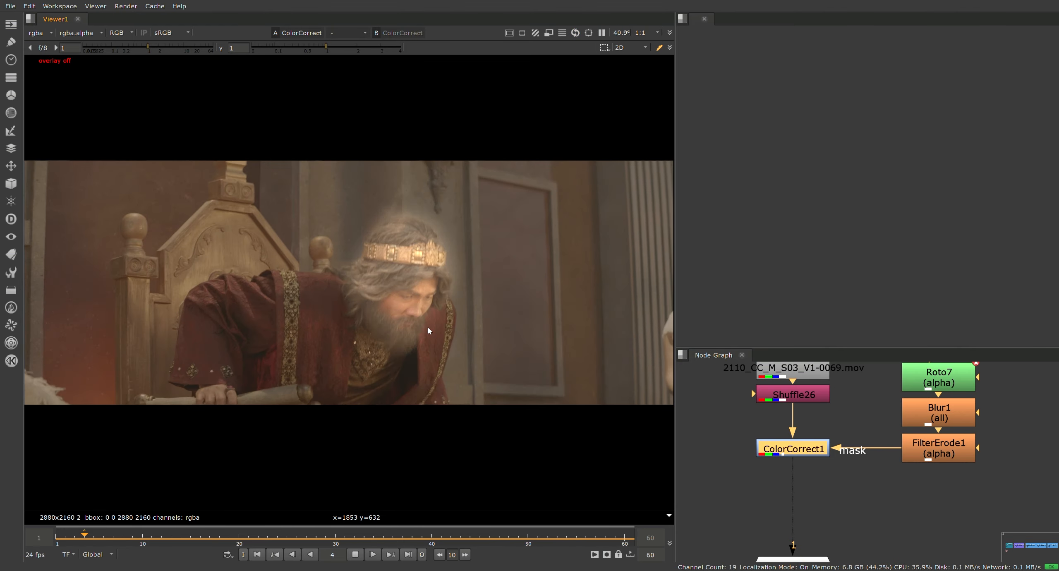
click(355, 554)
drag(413, 538, 634, 513)
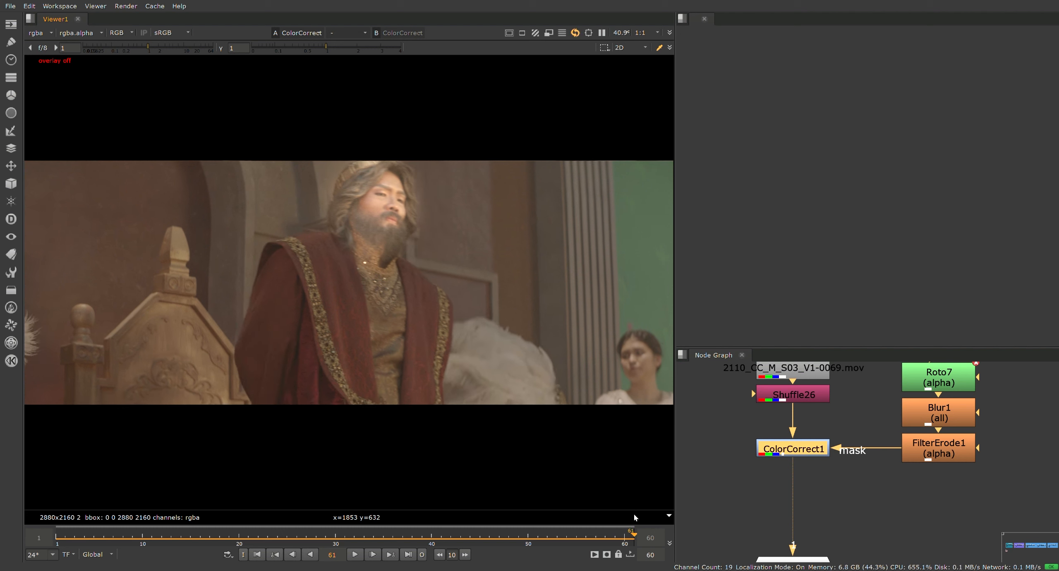
Turn the overlay back on and adjust ColorCorrect1 to brighten the masked head strongly
scroll(982, 405, up, 1)
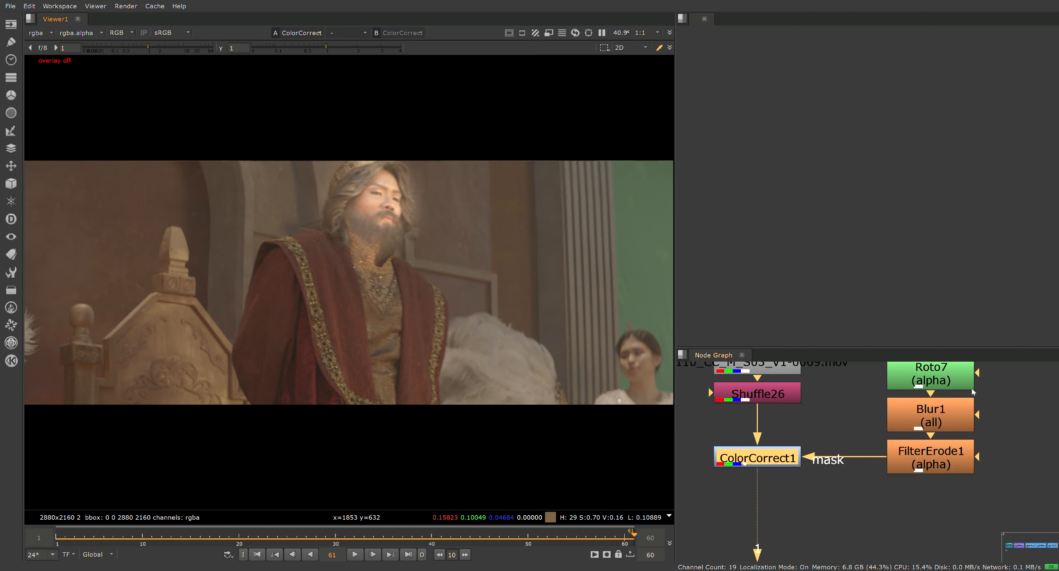
click(921, 377)
key(o)
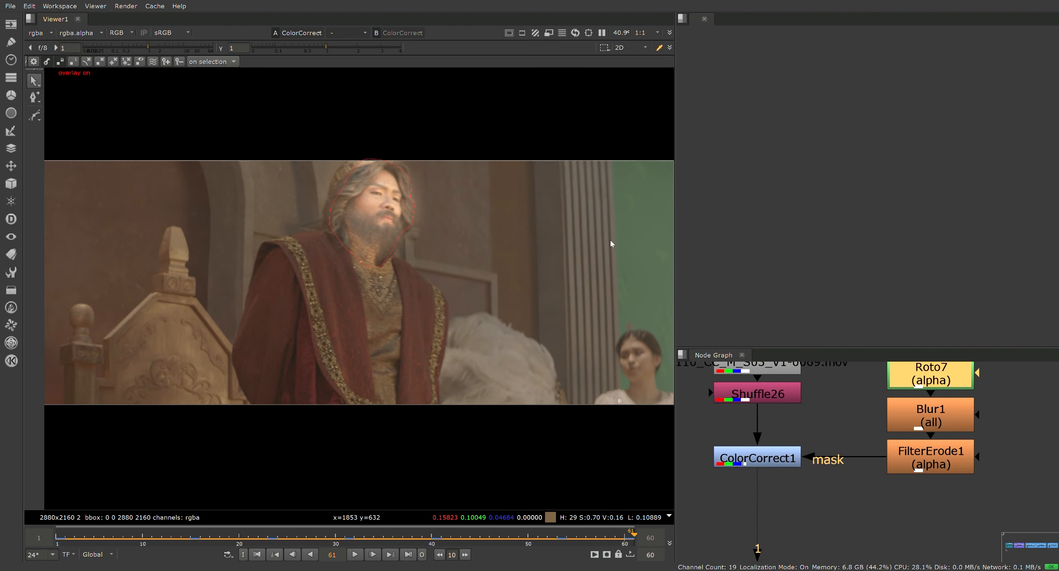
scroll(956, 366, up, 1)
click(925, 427)
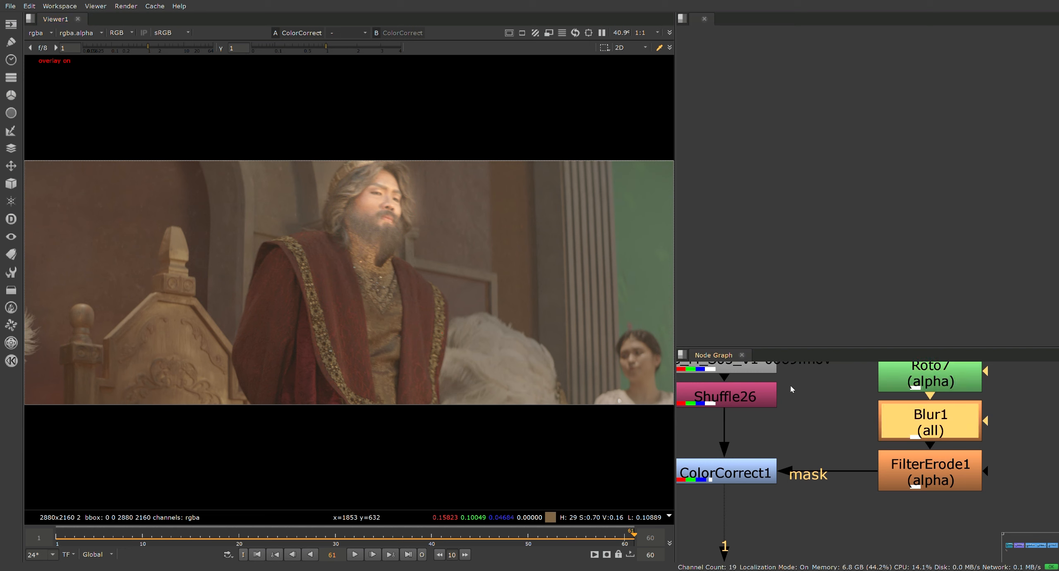
click(694, 481)
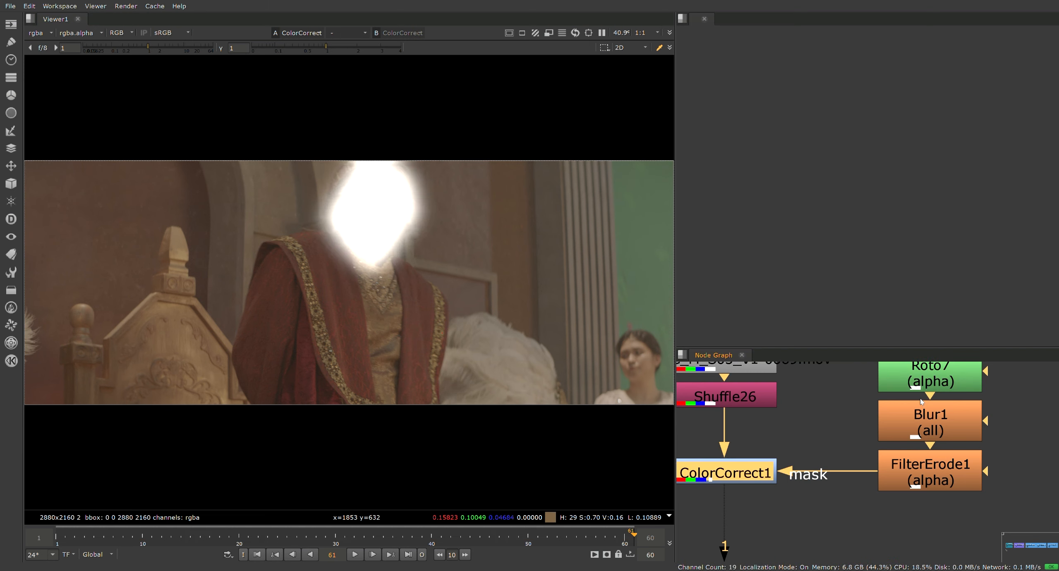
click(914, 430)
click(730, 476)
key(ctrl+z)
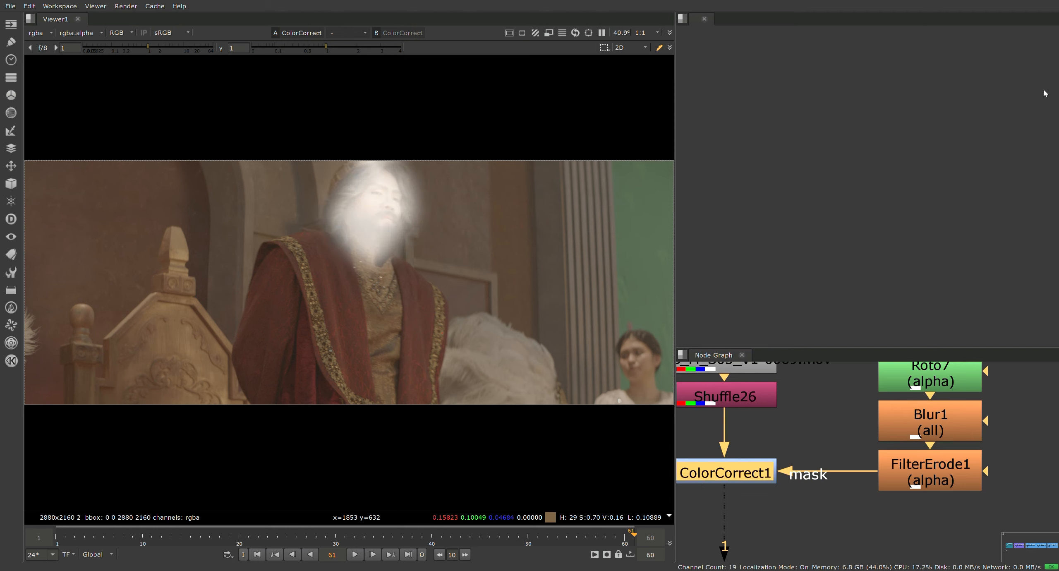
Soften the edge of the head mask by adjusting Blur1 and FilterErode1
click(918, 426)
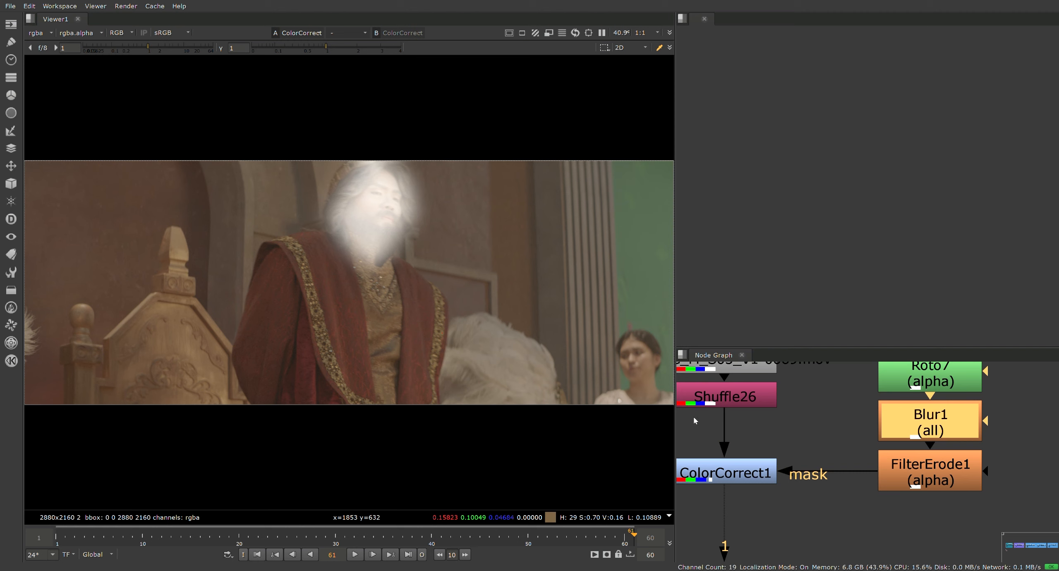
key(ctrl+z)
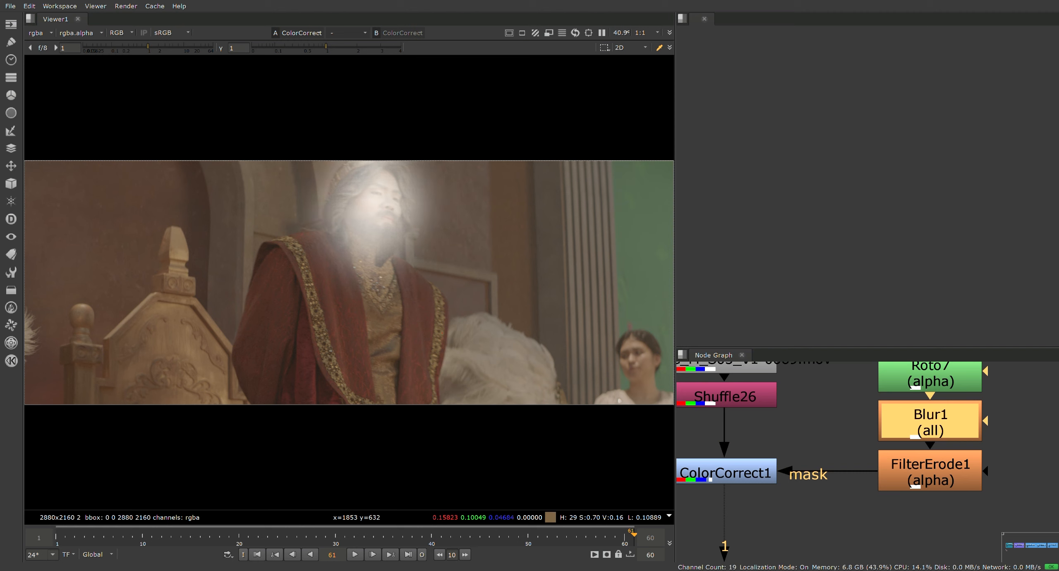
click(912, 481)
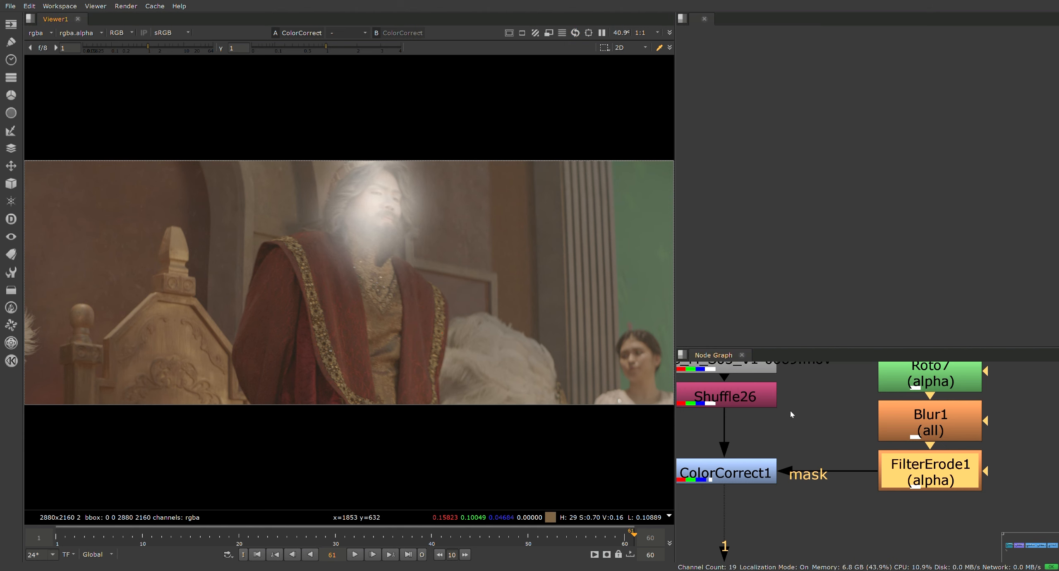
Play the footage, reduce ColorCorrect1 to a subtle brightening of the face, and stop playback at frame 34
click(355, 554)
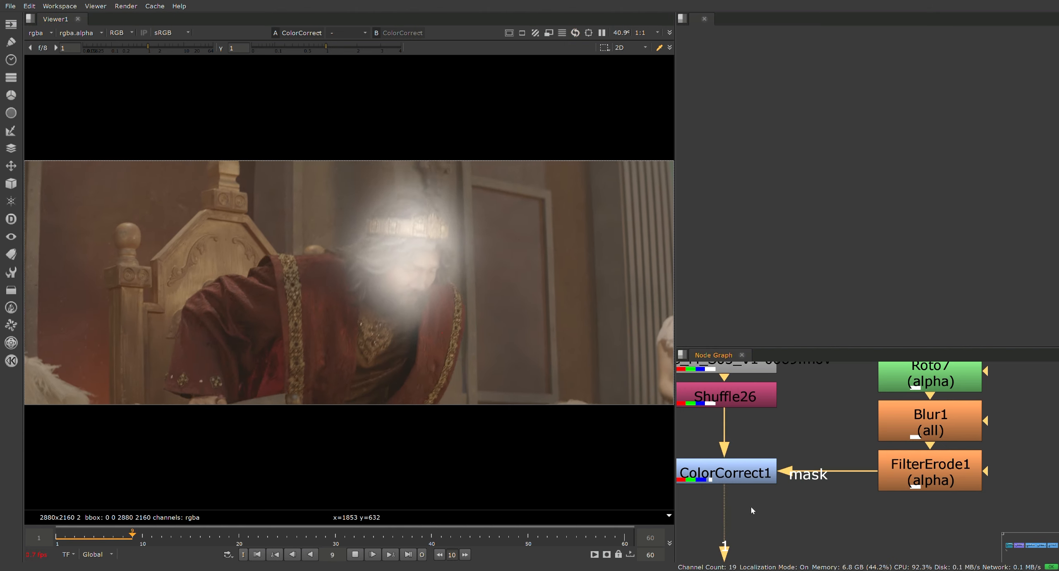
click(727, 472)
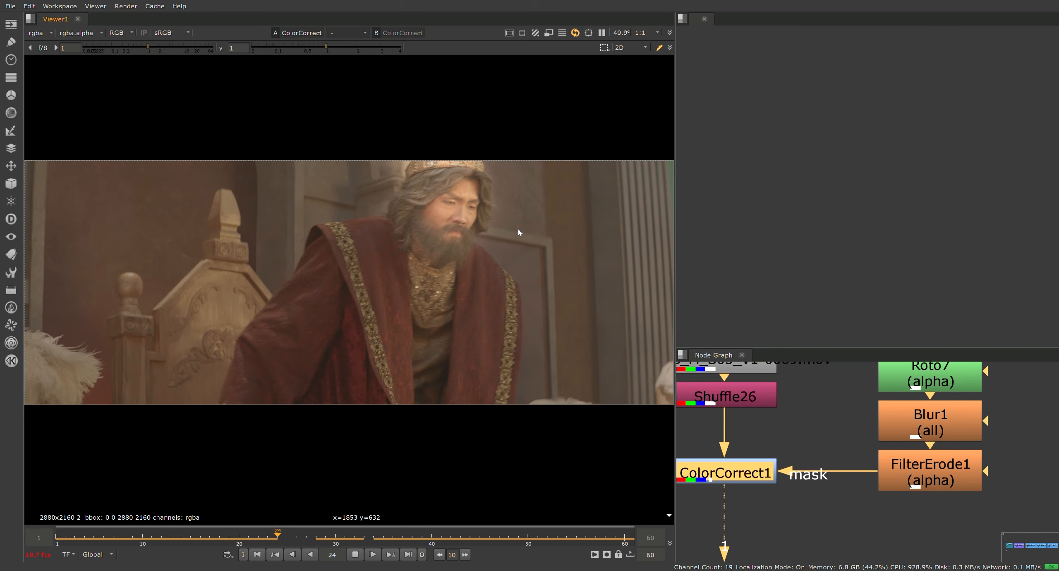
click(356, 557)
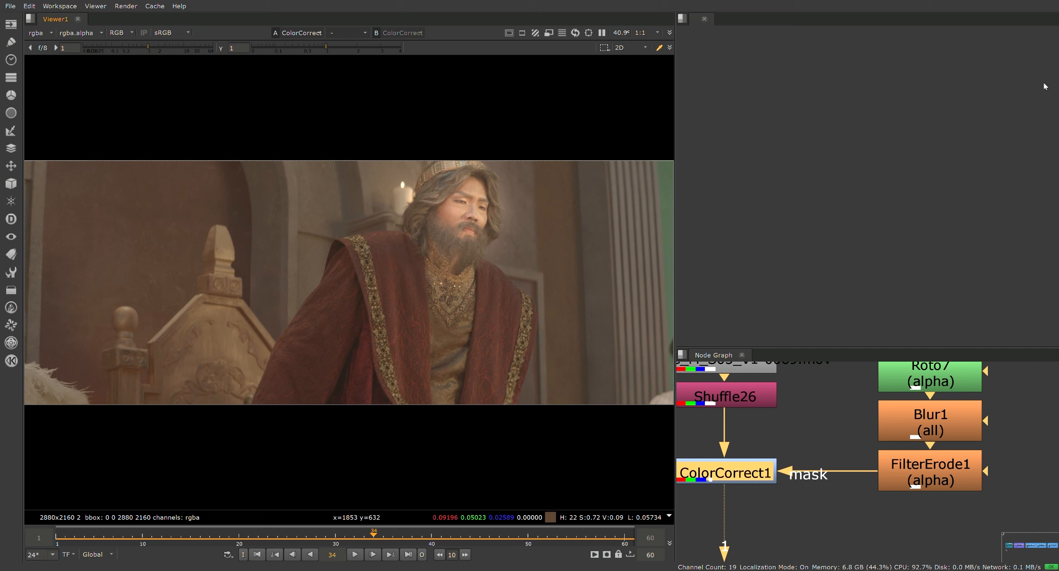
Examine the speed backdrop's node tree, starting with Merge1 and Constant1
scroll(929, 437, down, 4)
scroll(997, 414, down, 3)
middle_drag(1003, 414, 884, 453)
scroll(885, 453, down, 2)
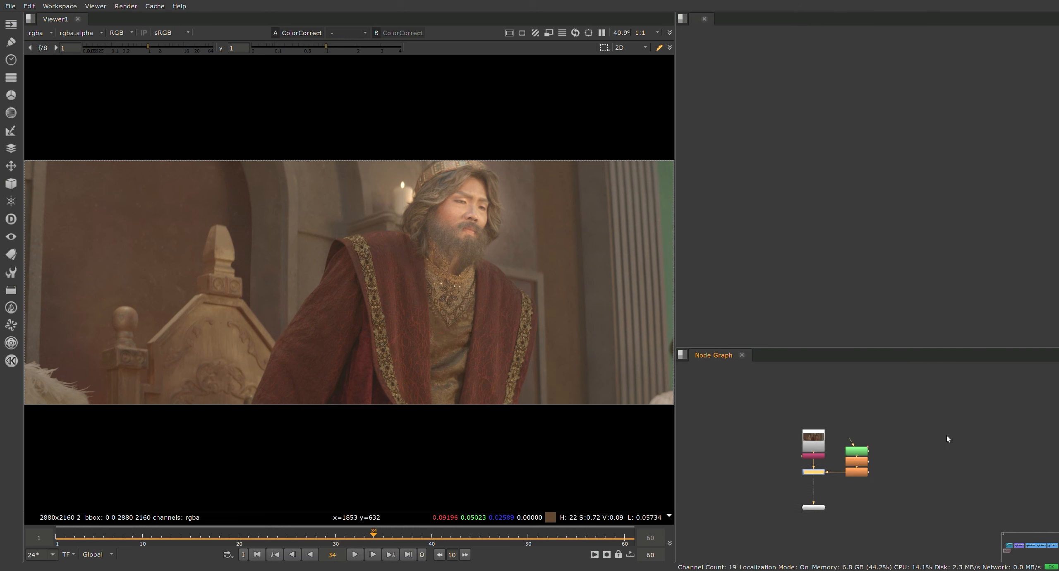
middle_drag(948, 437, 832, 478)
scroll(833, 477, down, 1)
scroll(741, 486, down, 2)
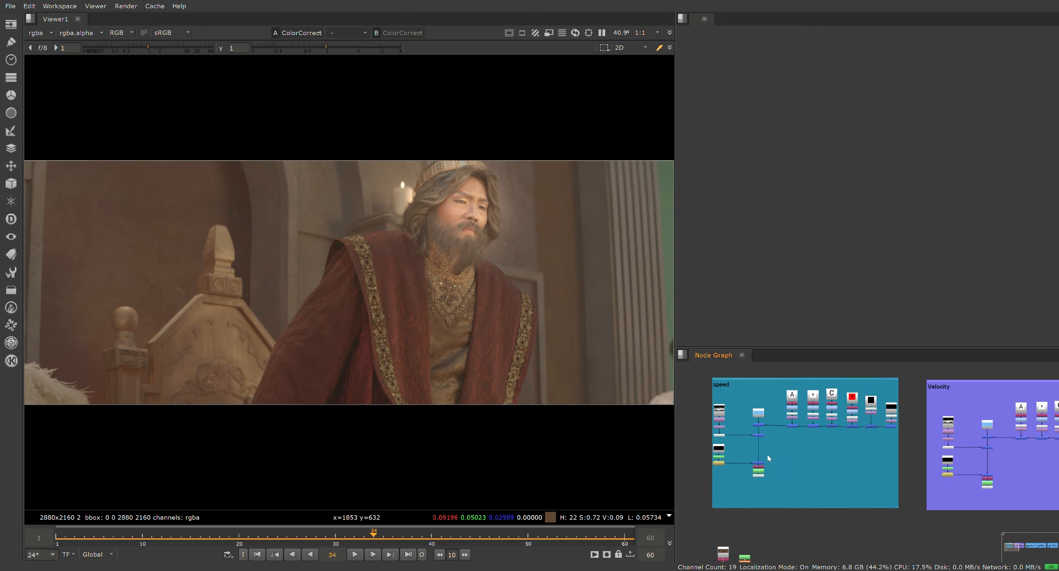
scroll(762, 427, up, 5)
click(765, 492)
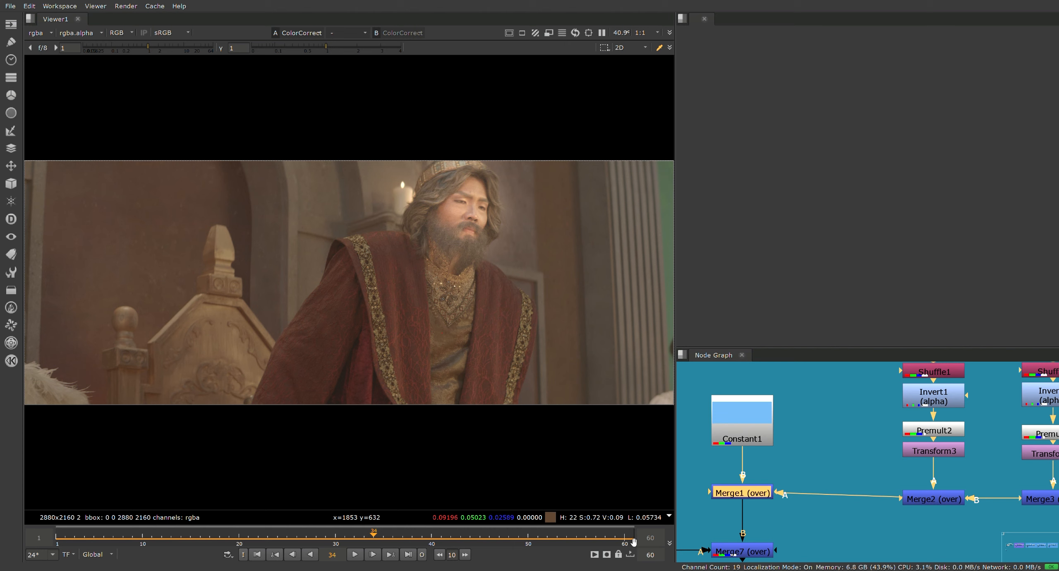
click(749, 430)
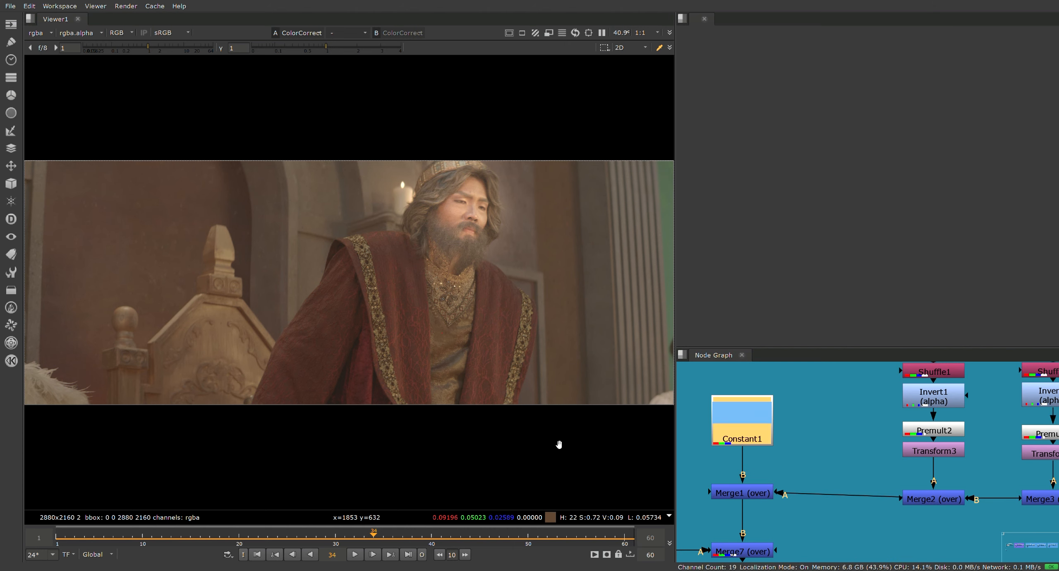
Examine the speed backdrop's layer branches, including Transform5, Shuffle4 and Invert4
scroll(974, 497, down, 5)
middle_drag(983, 494, 741, 477)
scroll(814, 471, up, 6)
click(778, 486)
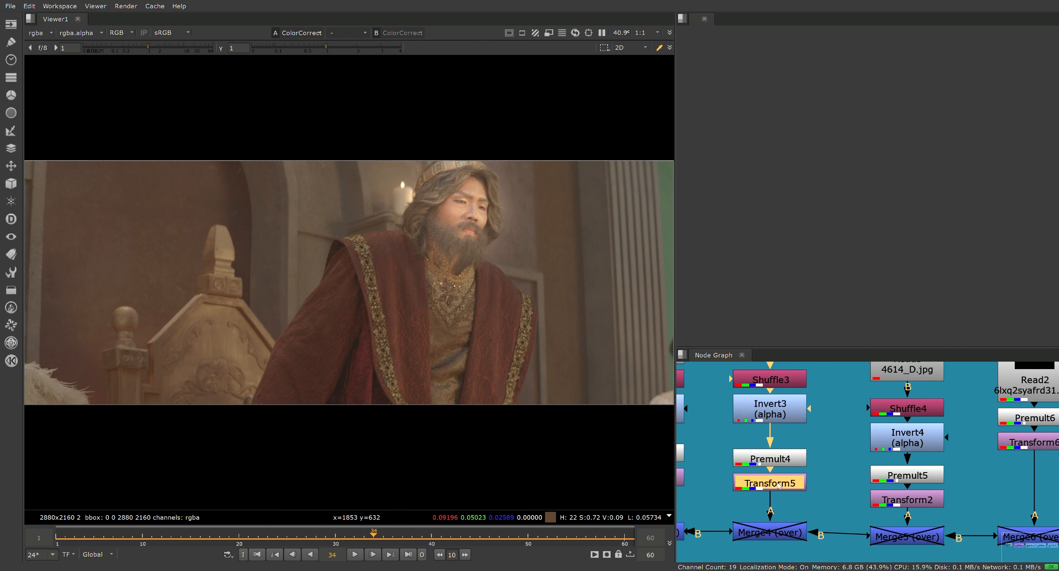
click(909, 415)
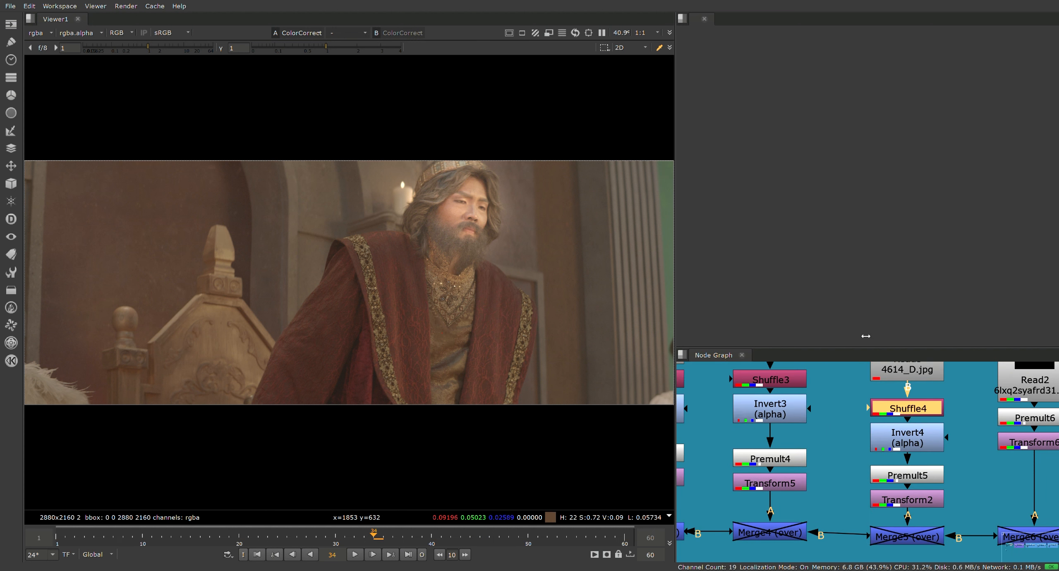
middle_drag(916, 470, 841, 466)
scroll(841, 466, down, 1)
click(837, 443)
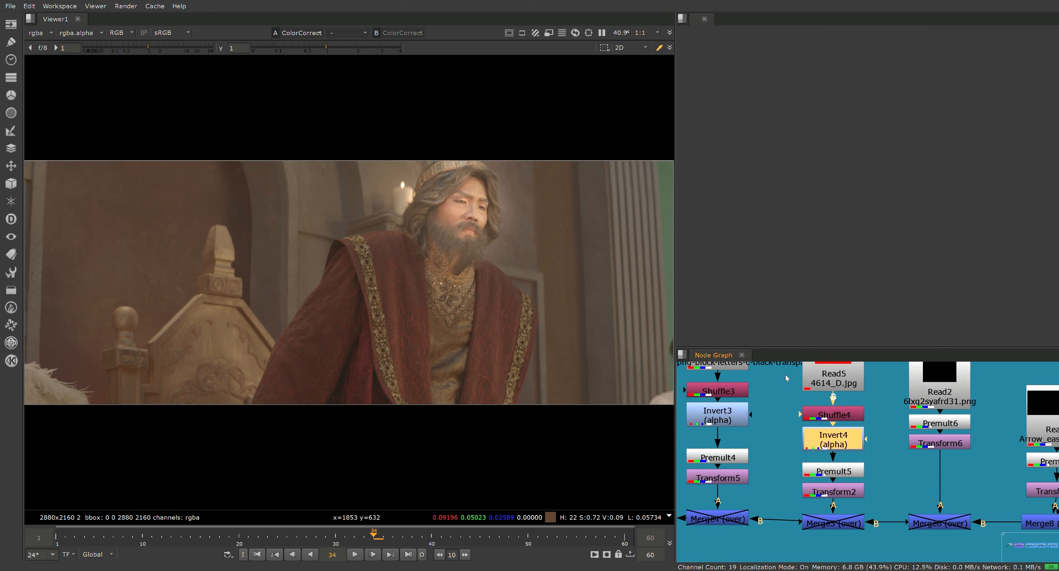
Review the row of backdrops across the whole node graph, looking closer at the Morph and 3D setups
scroll(786, 377, down, 6)
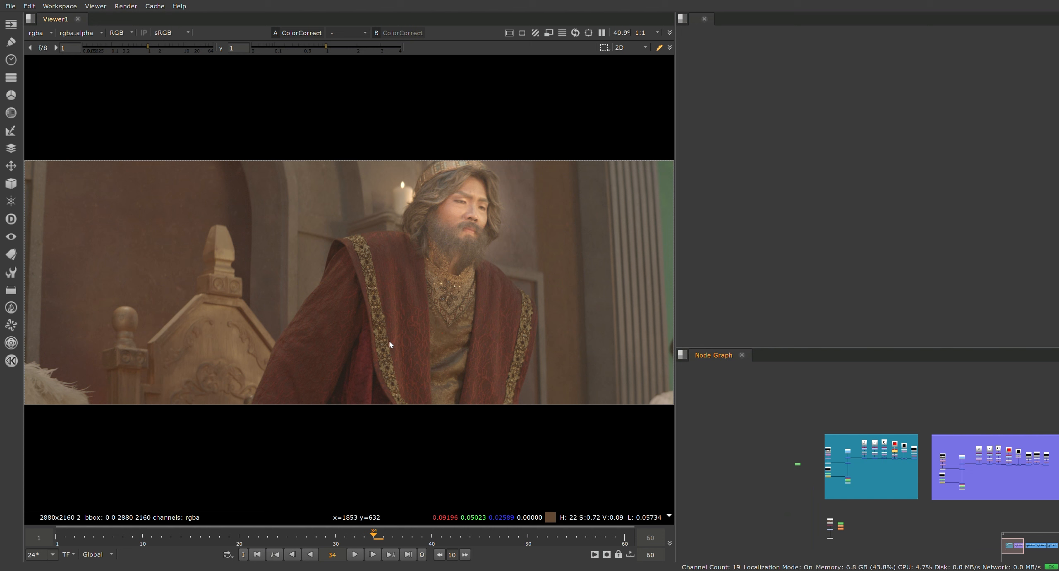
scroll(432, 347, down, 2)
key(f)
scroll(1043, 496, down, 3)
middle_drag(1044, 496, 943, 486)
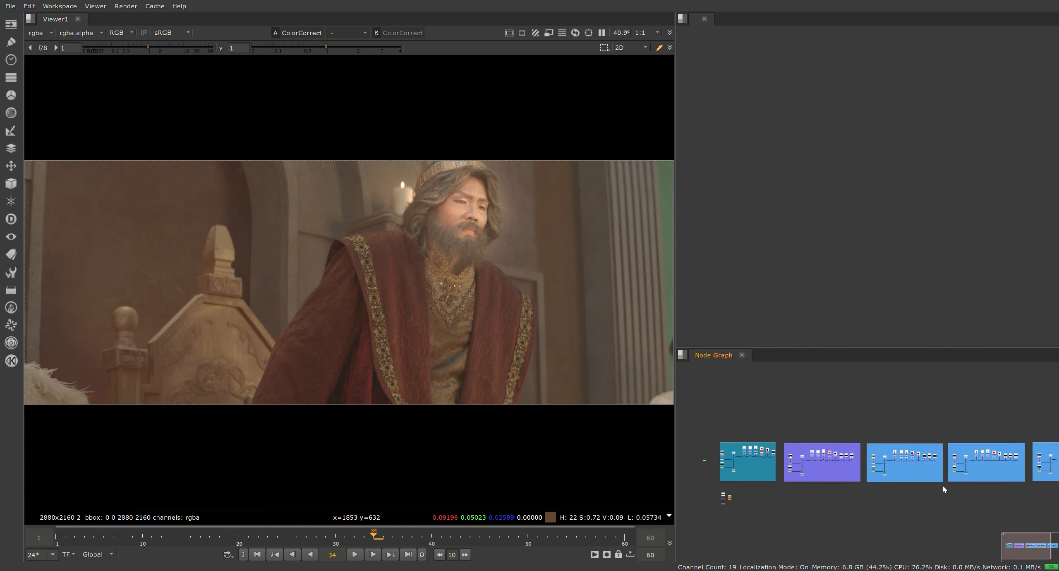
drag(705, 422, 895, 541)
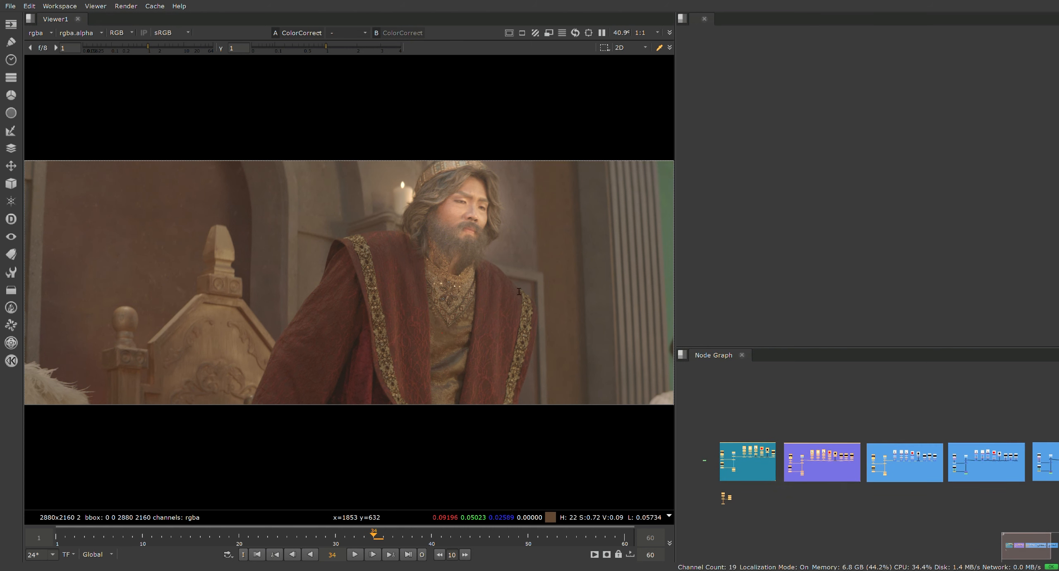
scroll(802, 485, up, 10)
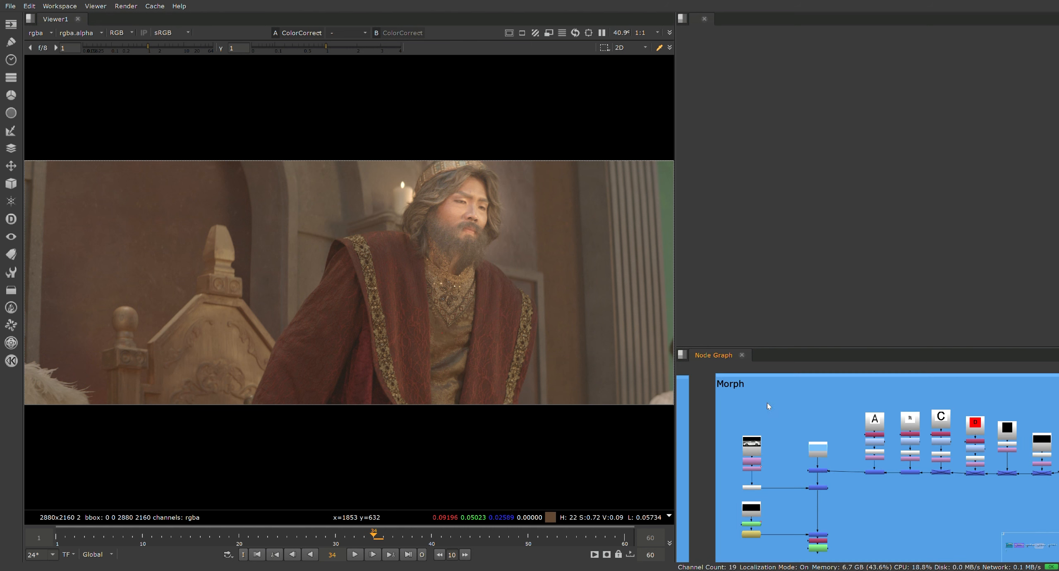
scroll(902, 485, down, 2)
middle_drag(951, 482, 696, 466)
scroll(881, 409, up, 2)
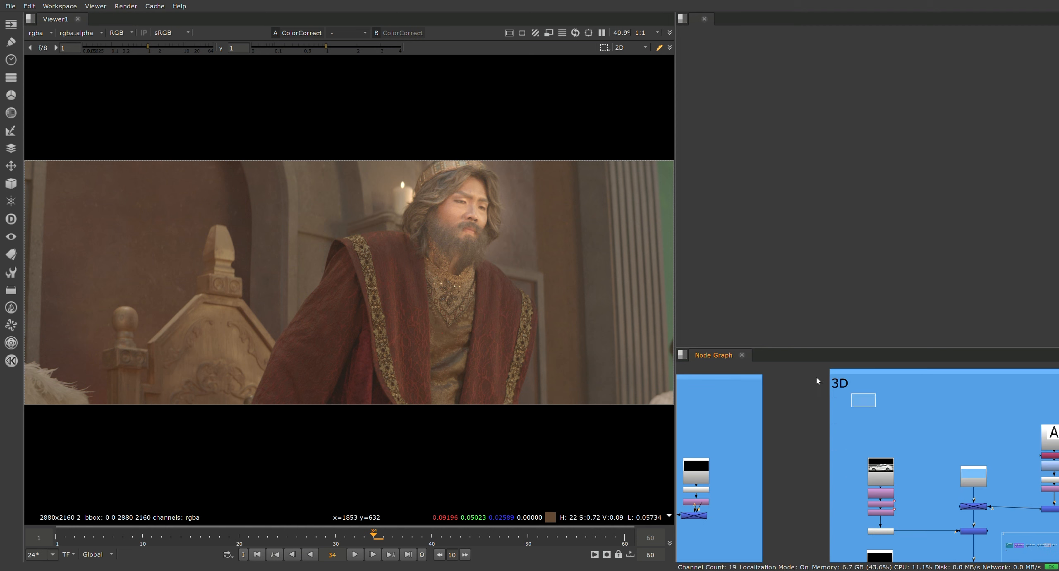
scroll(795, 410, down, 4)
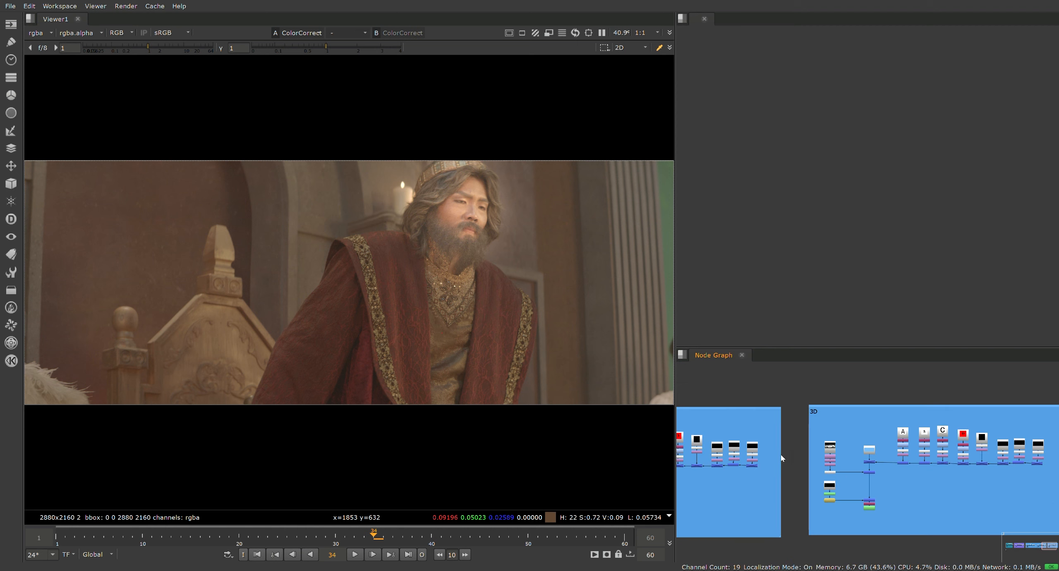